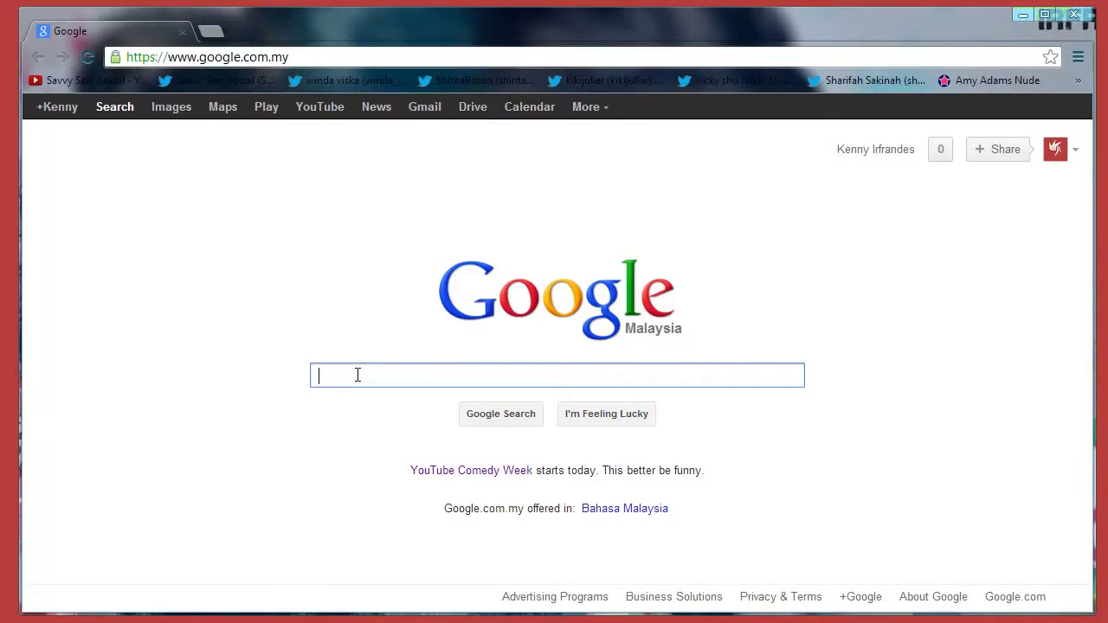
- Search Google for 'green screen', correcting the typo, and switch to image results
type("gteen")
key("ctrl+a")
type("green screen")
key("Return")
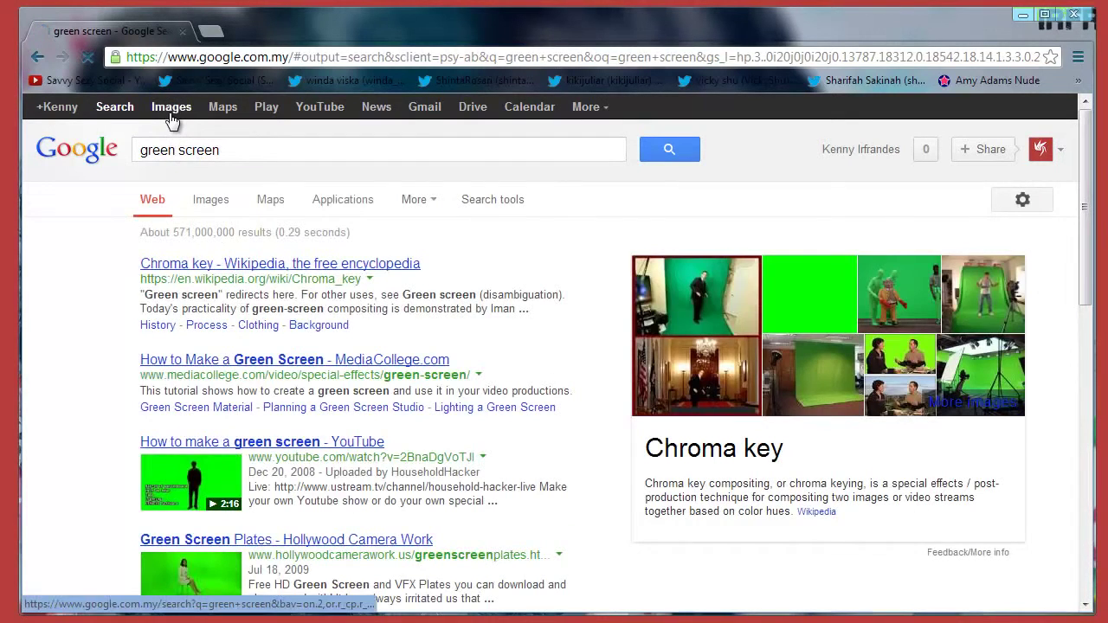
left_click(171, 115)
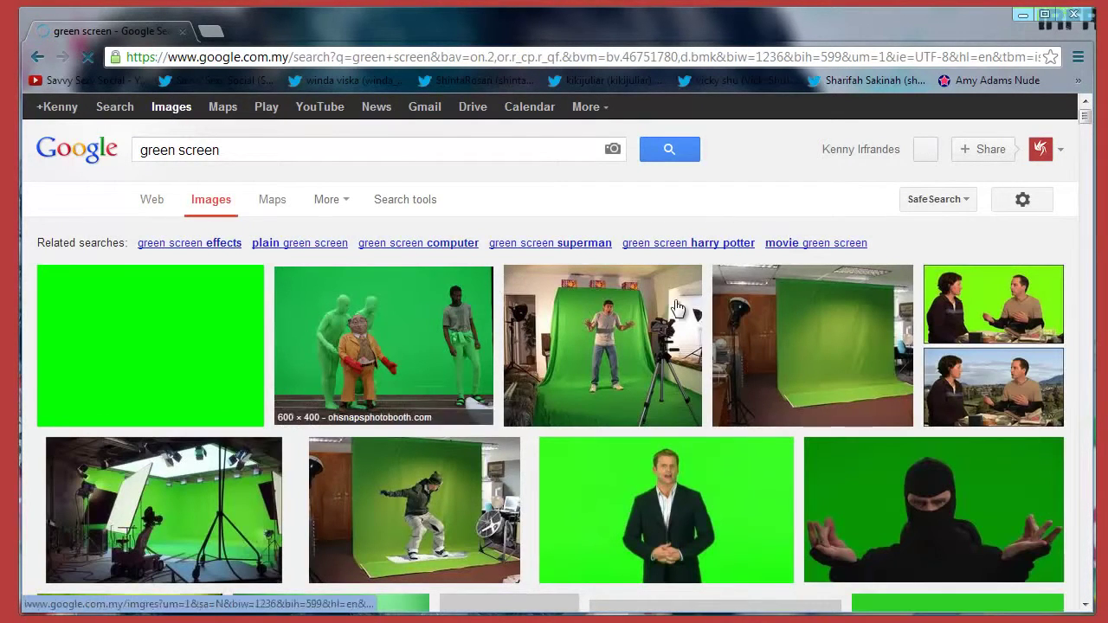
- Scroll through the green screen thumbnails of studio setups and people on green backdrops
scroll(597, 338, "down", 1)
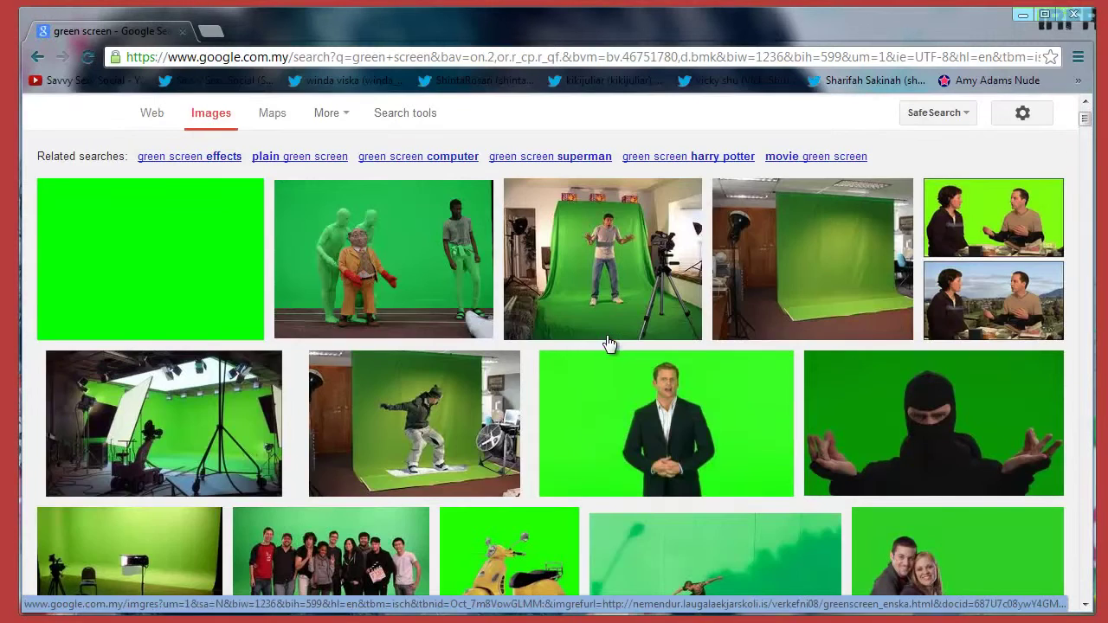
scroll(604, 343, "down", 1)
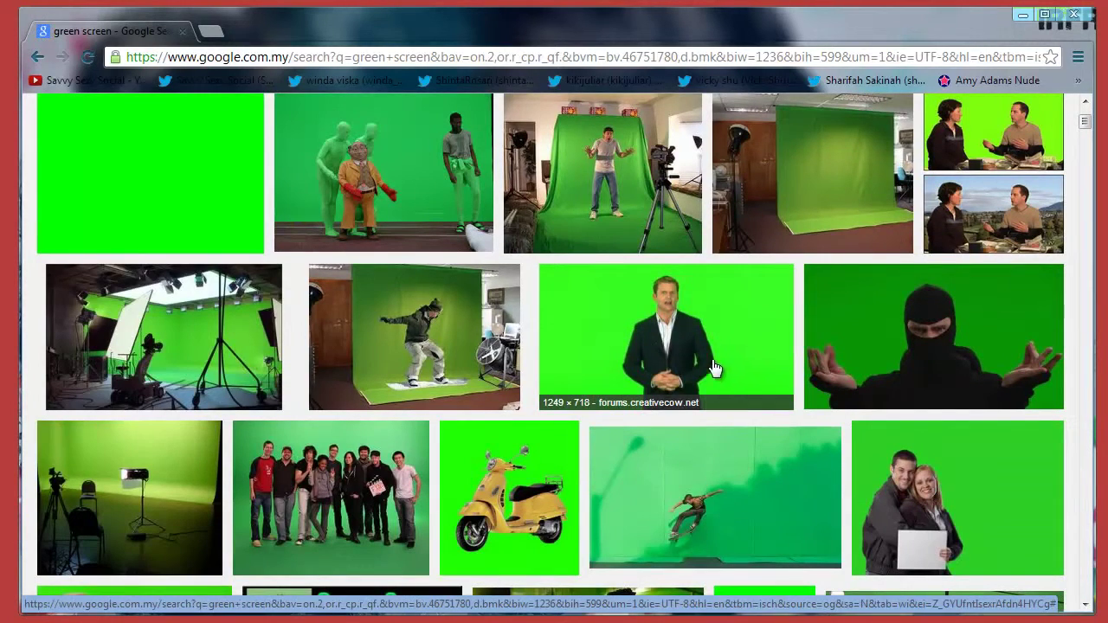
mouse_move(666, 424)
mouse_move(665, 337)
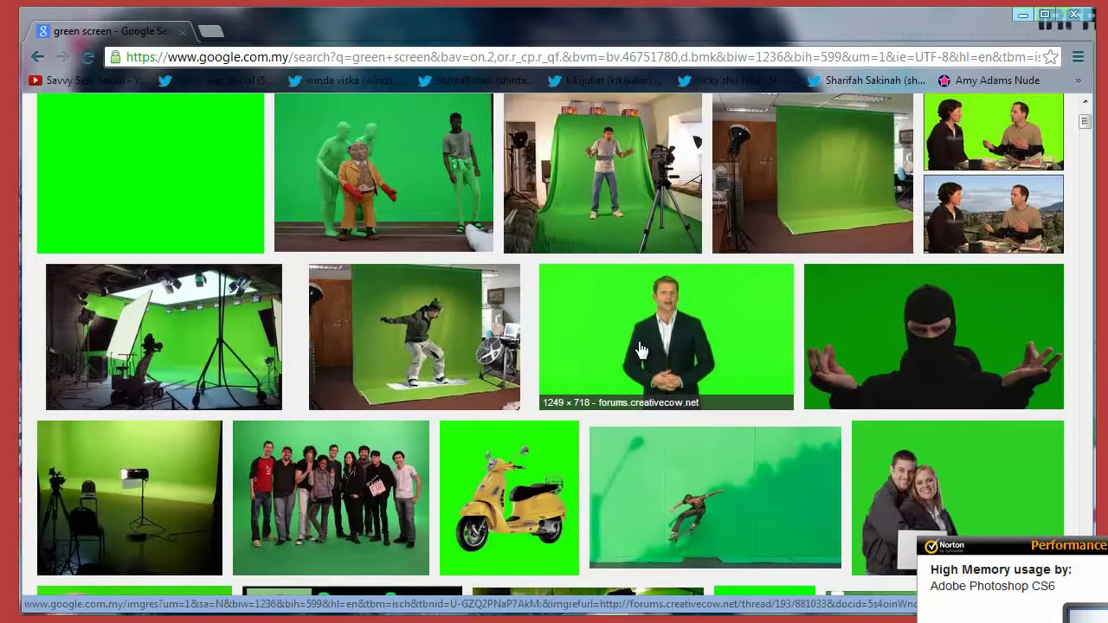
scroll(930, 355, "up", 1)
scroll(931, 355, "up", 1)
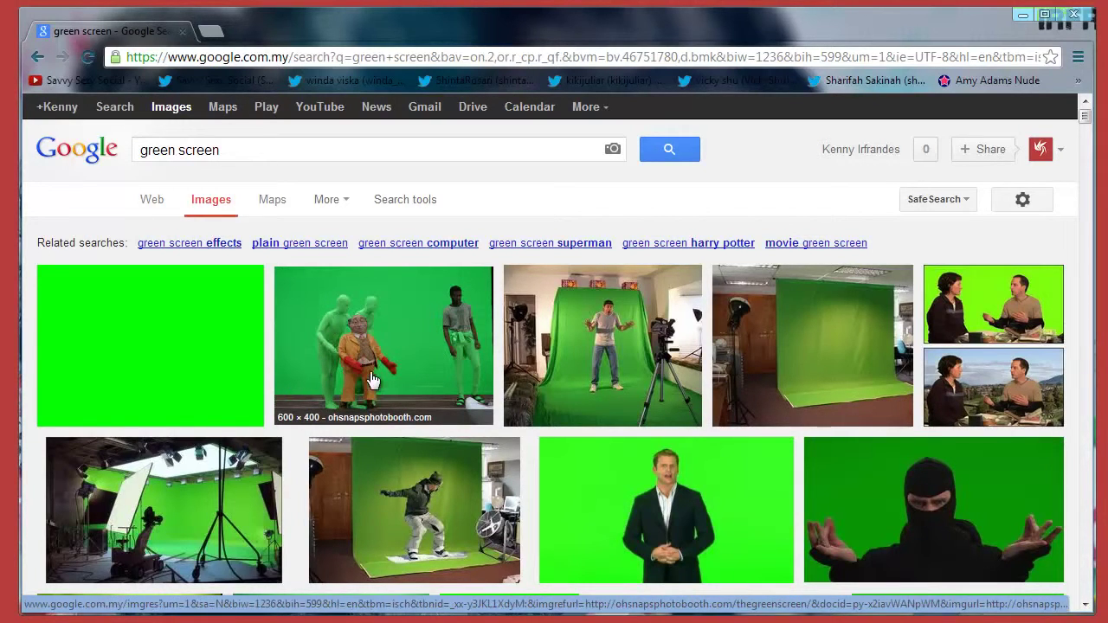
scroll(349, 390, "down", 4)
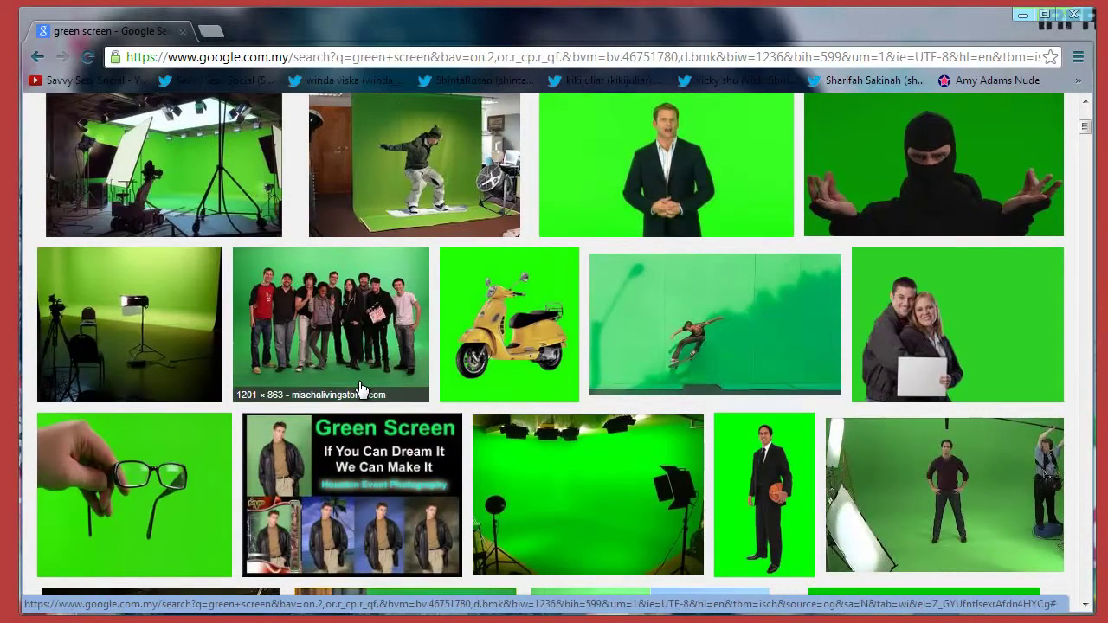
scroll(355, 391, "down", 2)
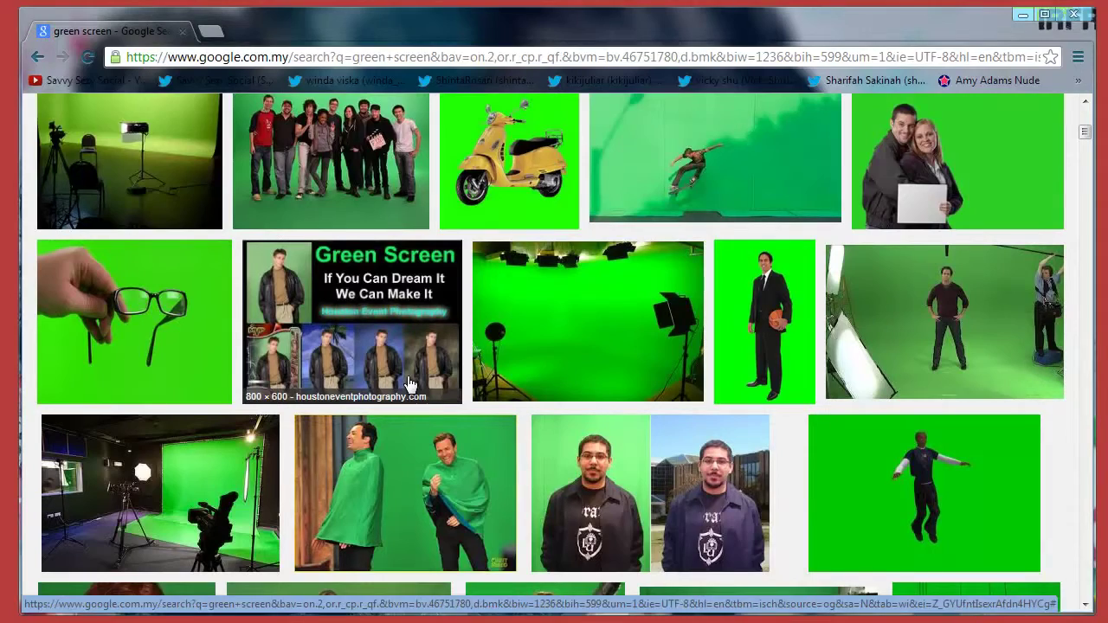
scroll(410, 383, "down", 1)
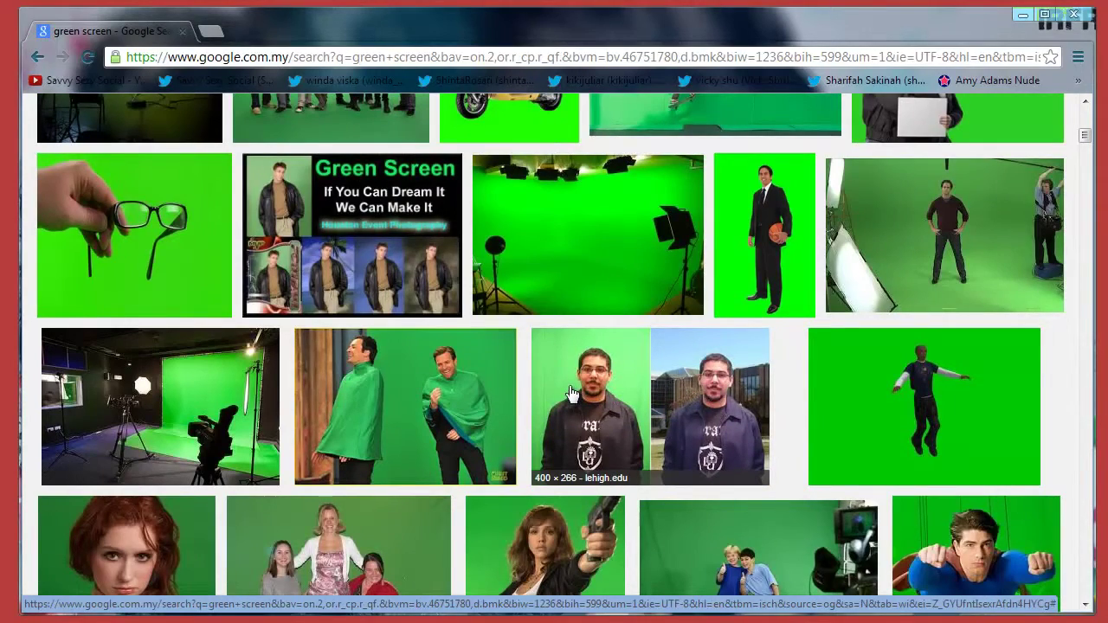
scroll(570, 391, "down", 4)
scroll(567, 394, "up", 6)
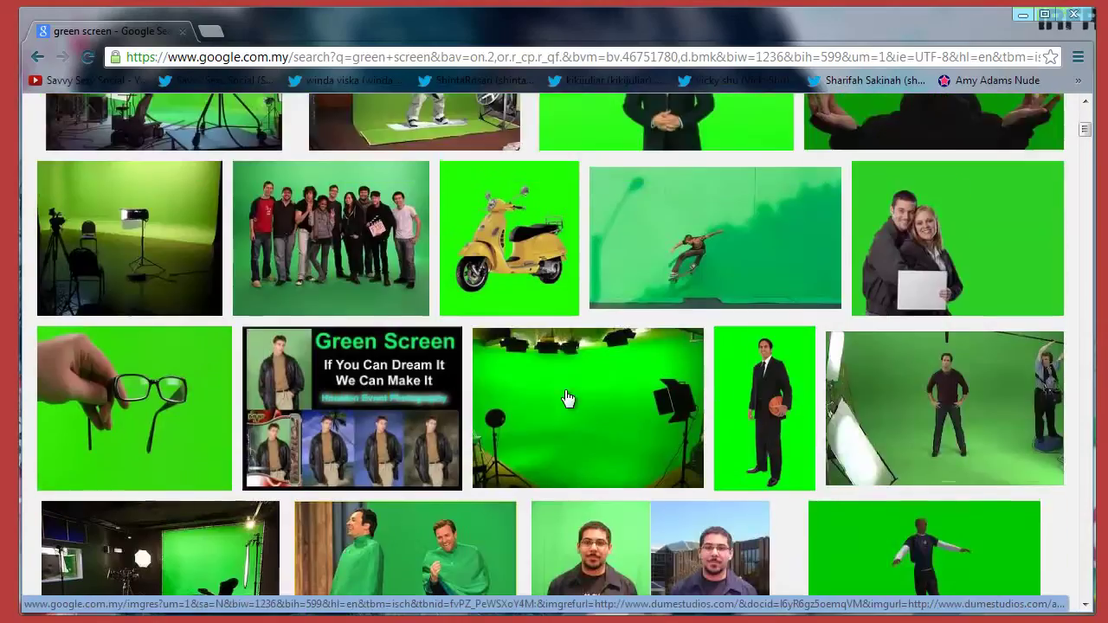
scroll(567, 398, "up", 5)
- Replace the query with 'motion capture' and scroll through the resulting image grid
left_click_drag(291, 153, 15, 149)
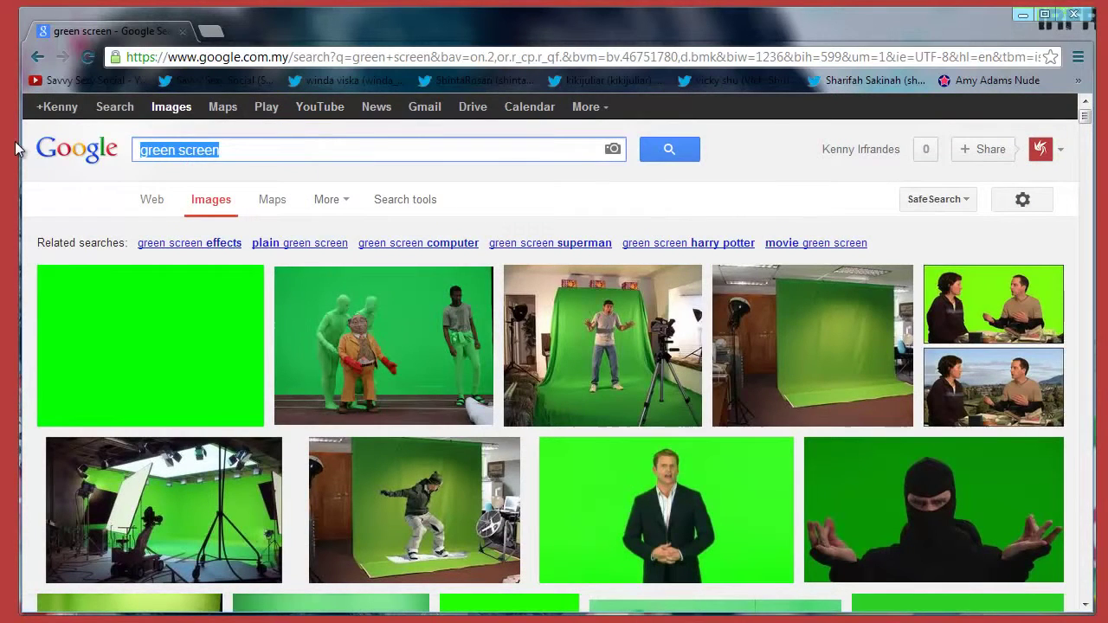
type("motion capture")
key("Return")
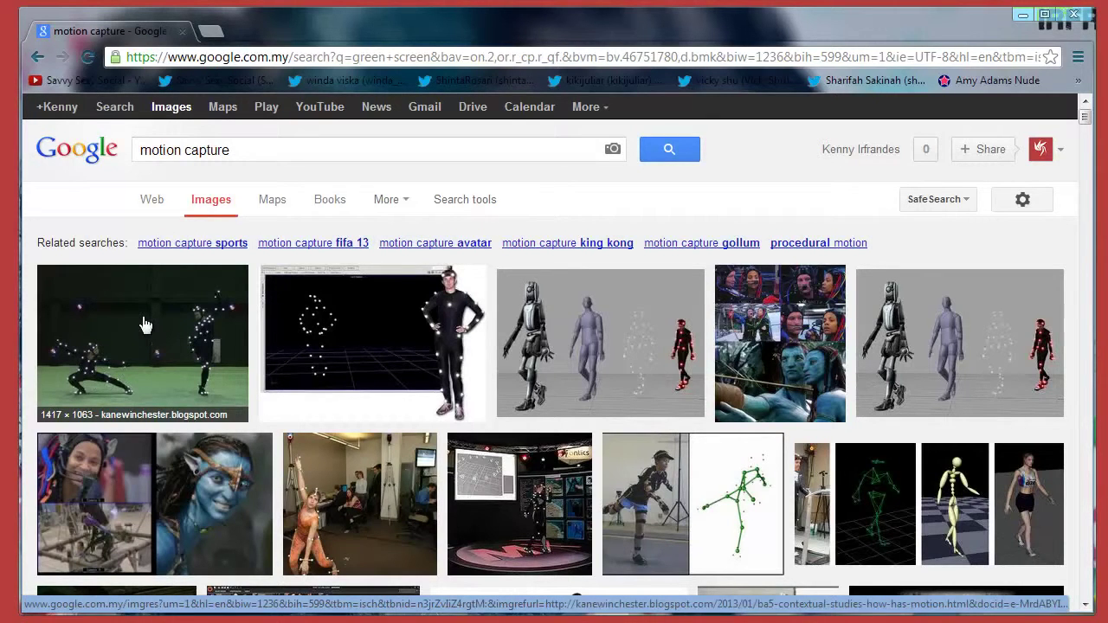
scroll(141, 329, "down", 4)
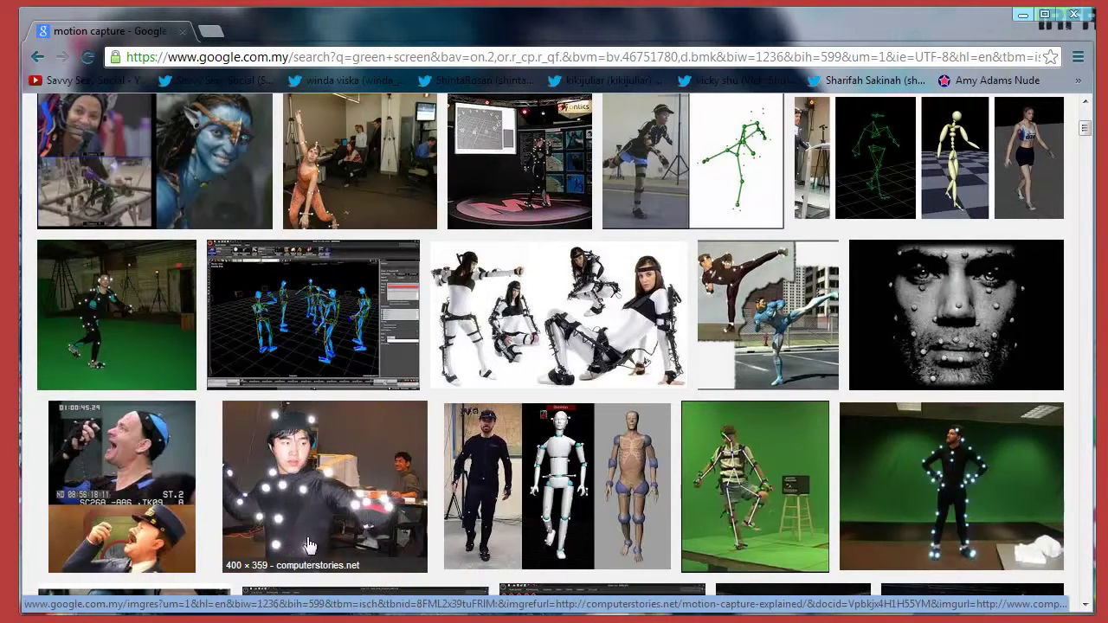
scroll(457, 544, "down", 2)
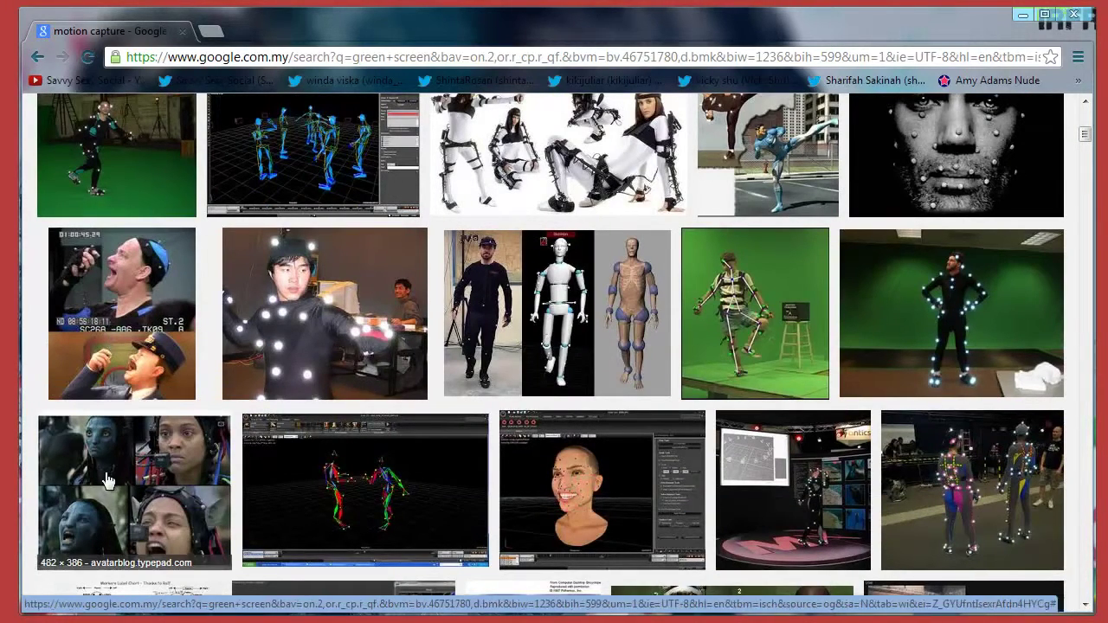
scroll(165, 478, "down", 3)
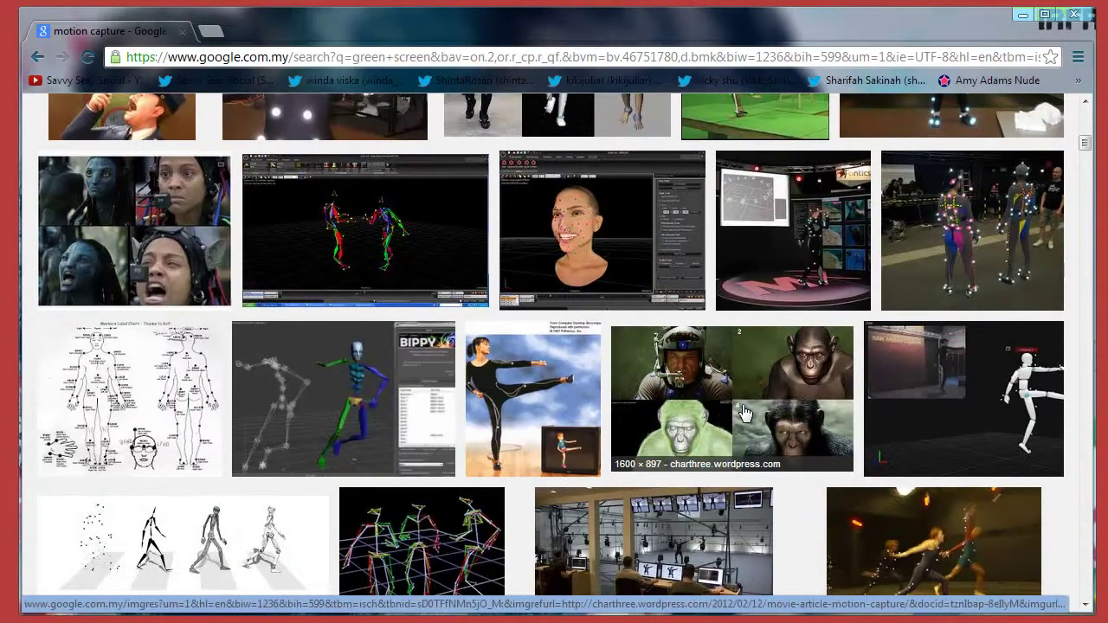
scroll(740, 417, "down", 2)
scroll(742, 412, "down", 2)
scroll(735, 413, "up", 2)
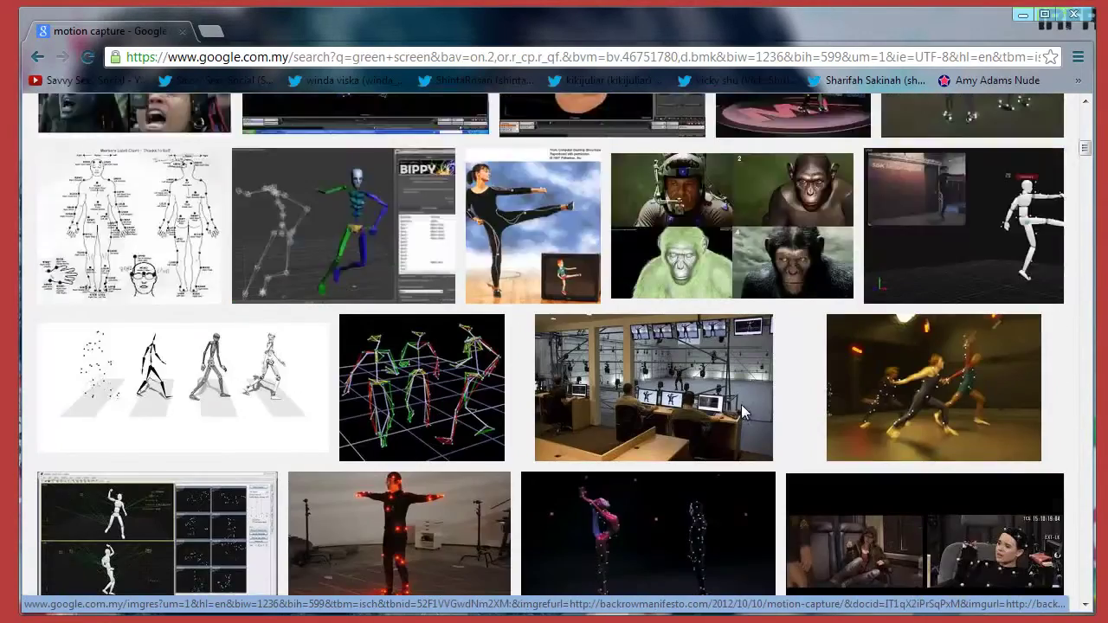
scroll(736, 414, "down", 10)
scroll(731, 413, "up", 2)
scroll(730, 413, "up", 2)
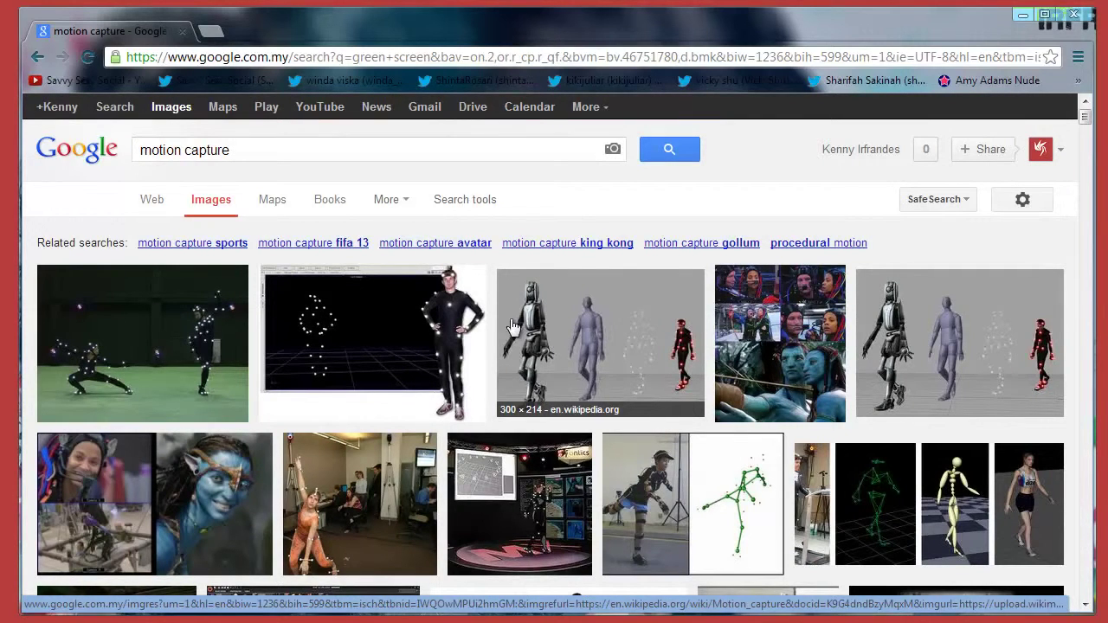
left_click(36, 58)
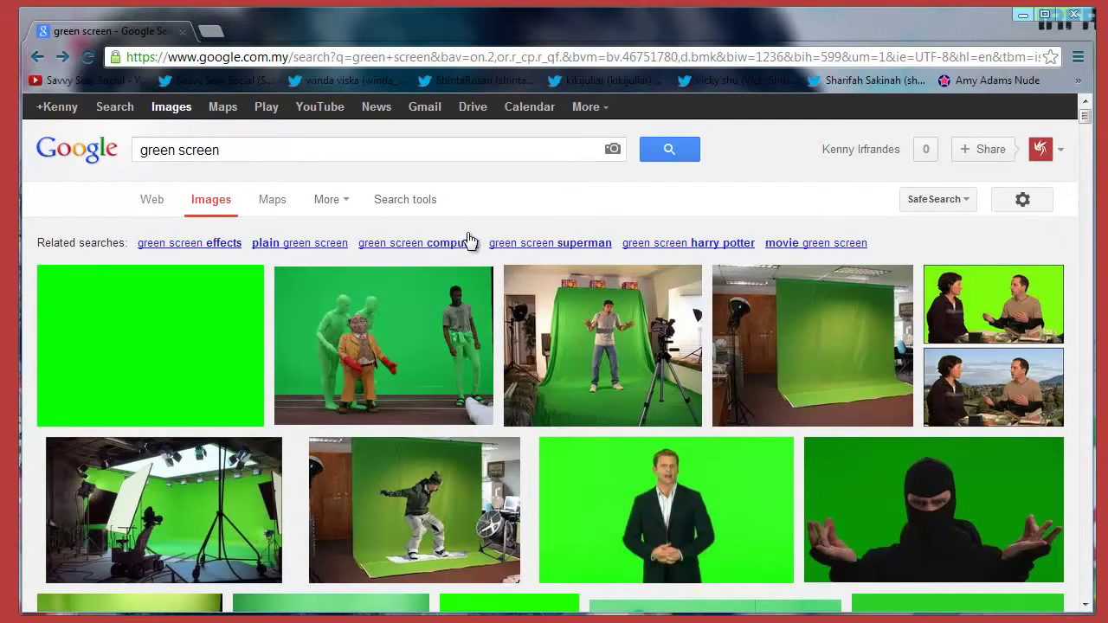
scroll(485, 221, "down", 2)
scroll(520, 201, "down", 3)
scroll(520, 201, "down", 2)
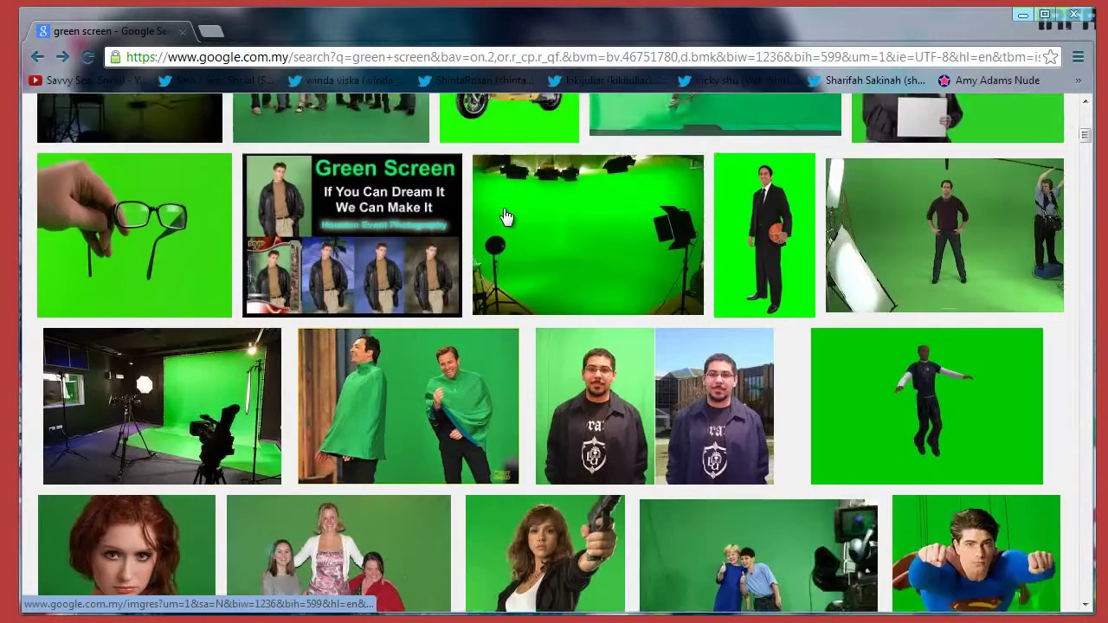
scroll(294, 234, "down", 1)
scroll(304, 386, "down", 5)
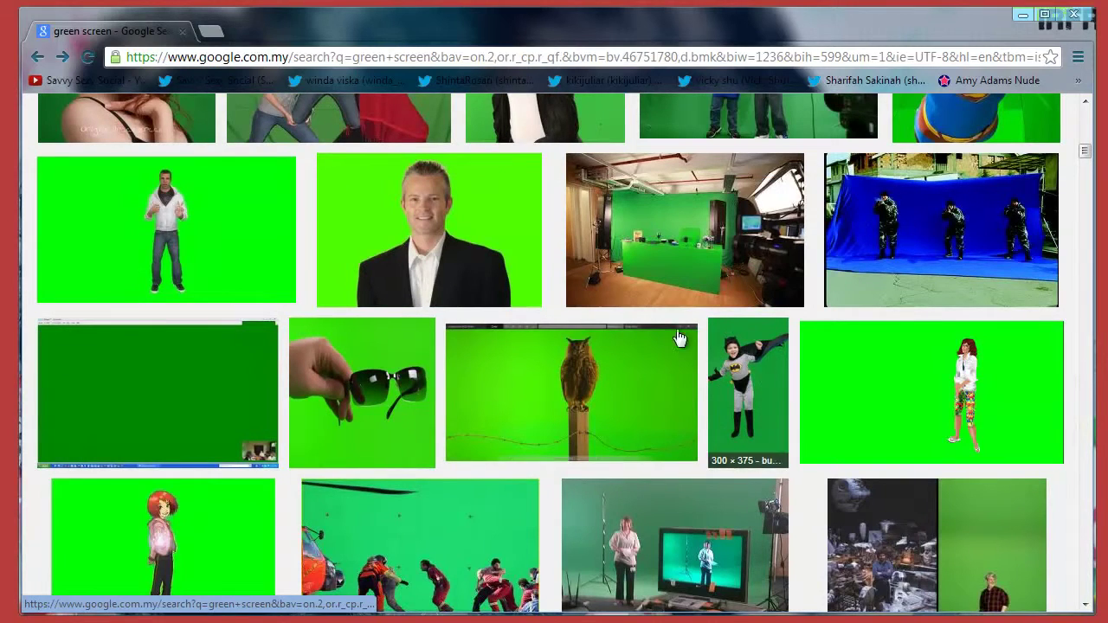
scroll(498, 342, "down", 2)
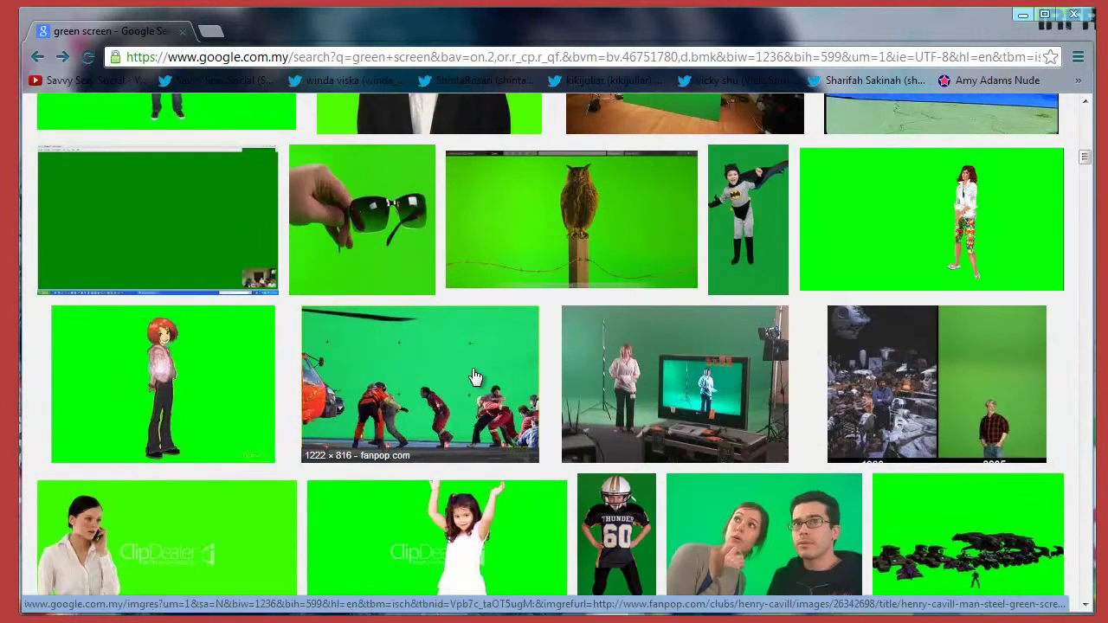
scroll(475, 376, "down", 2)
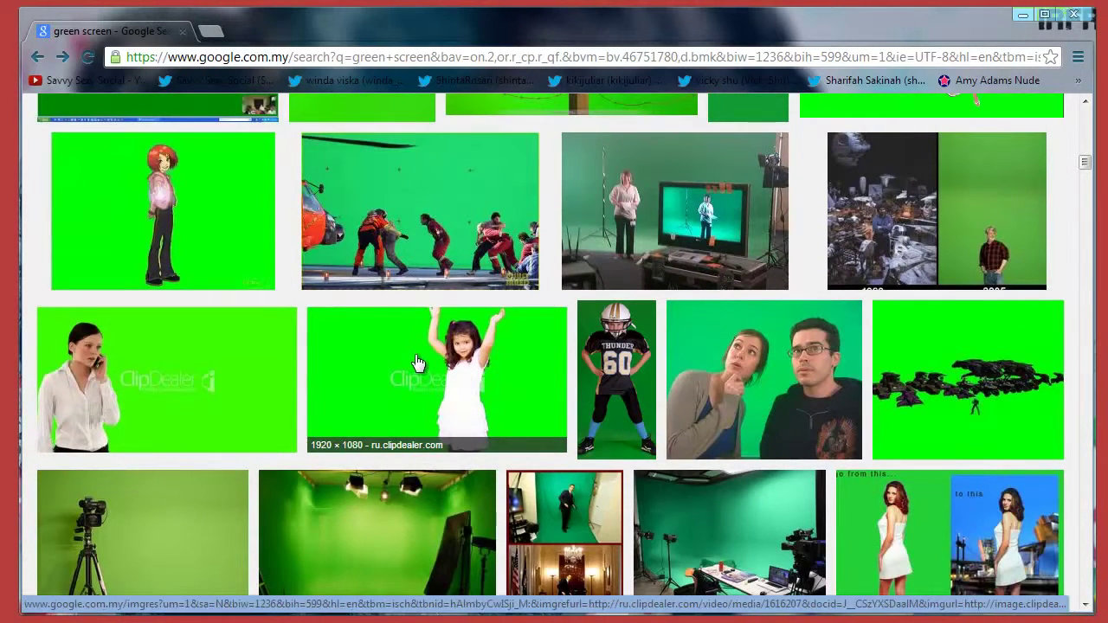
scroll(403, 381, "down", 2)
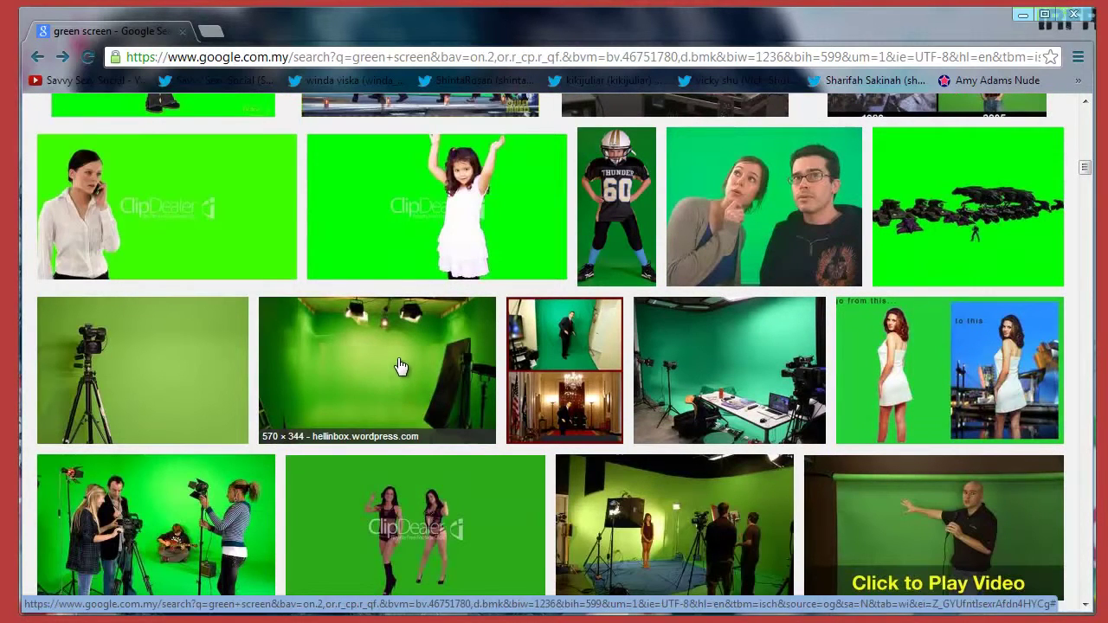
scroll(397, 374, "down", 1)
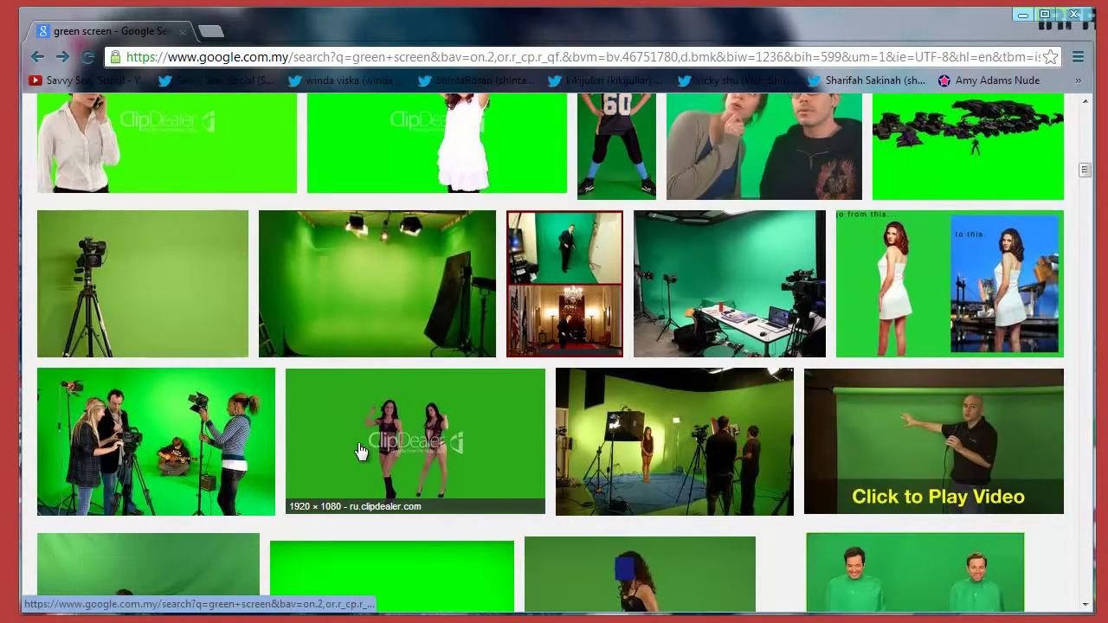
scroll(373, 484, "down", 2)
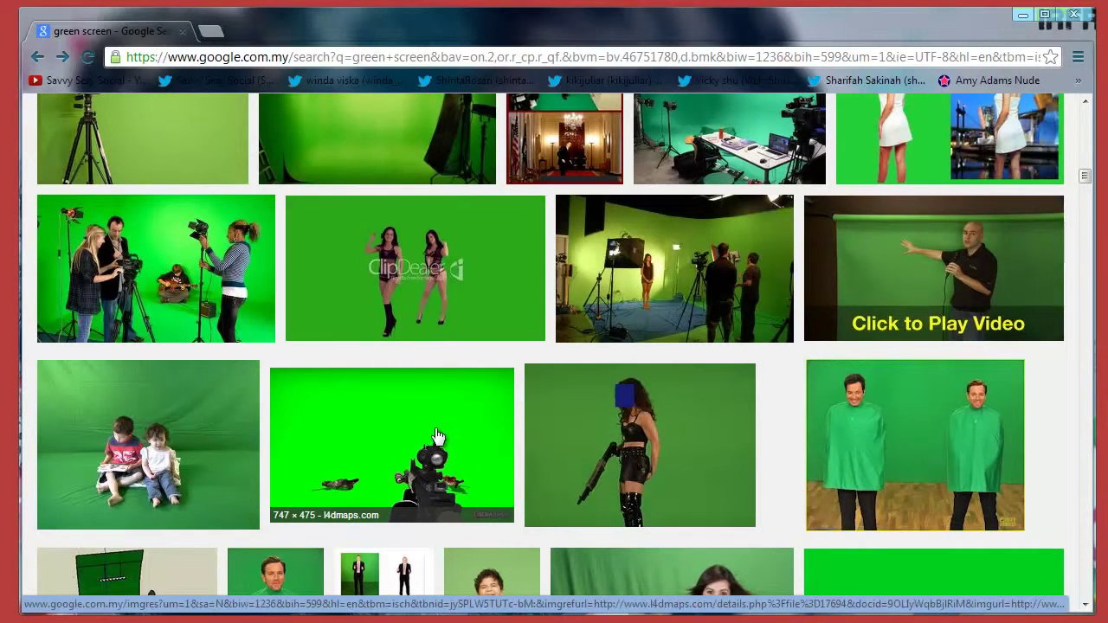
scroll(364, 497, "down", 1)
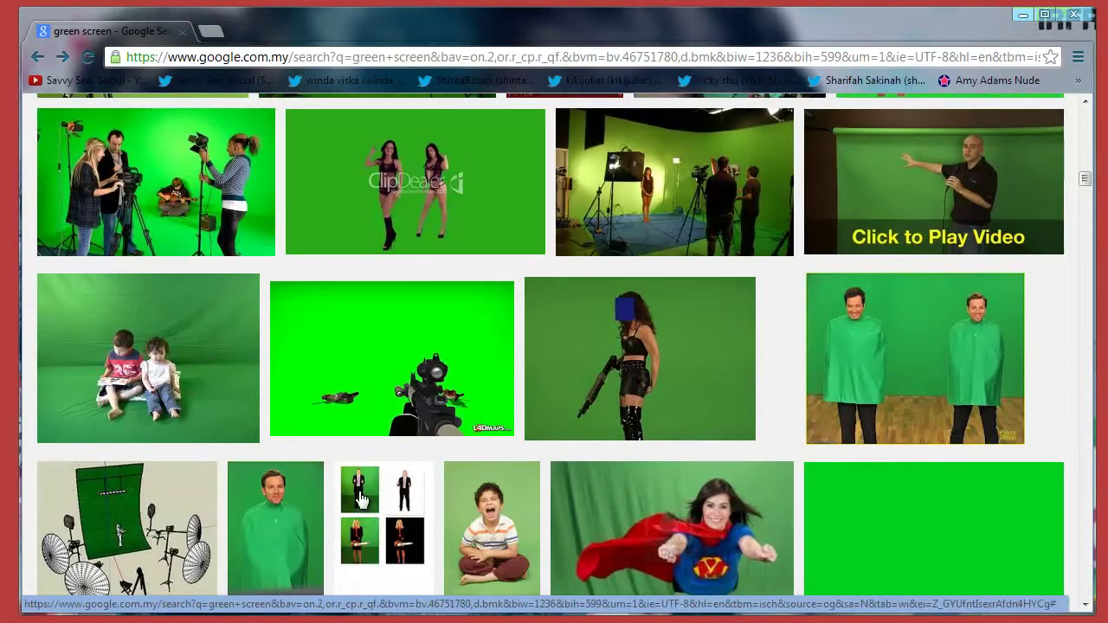
scroll(362, 498, "down", 2)
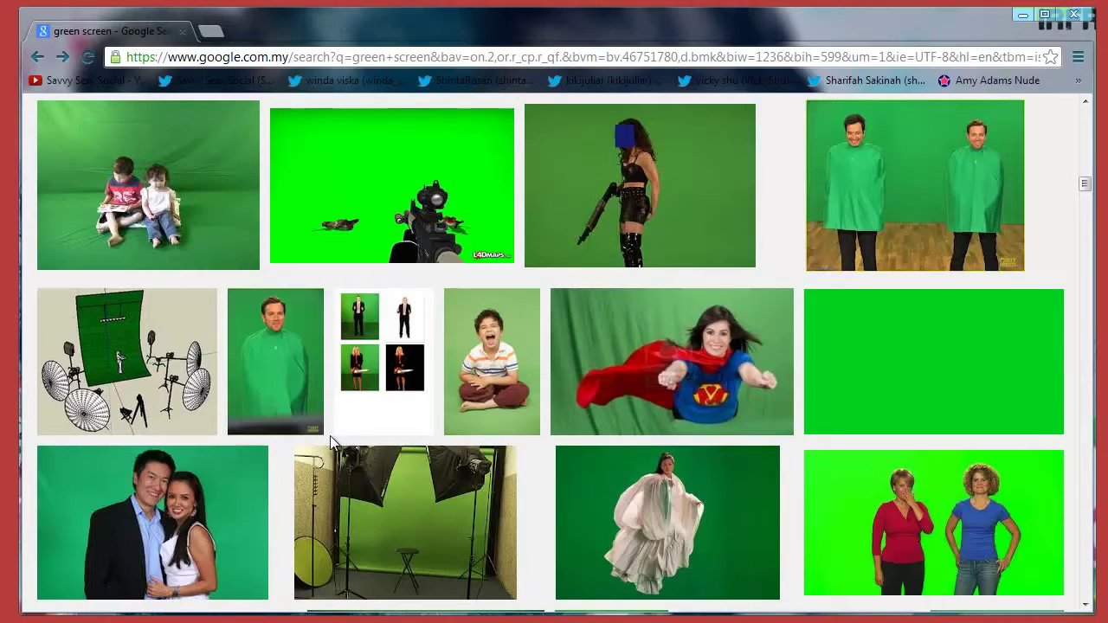
scroll(334, 443, "up", 2)
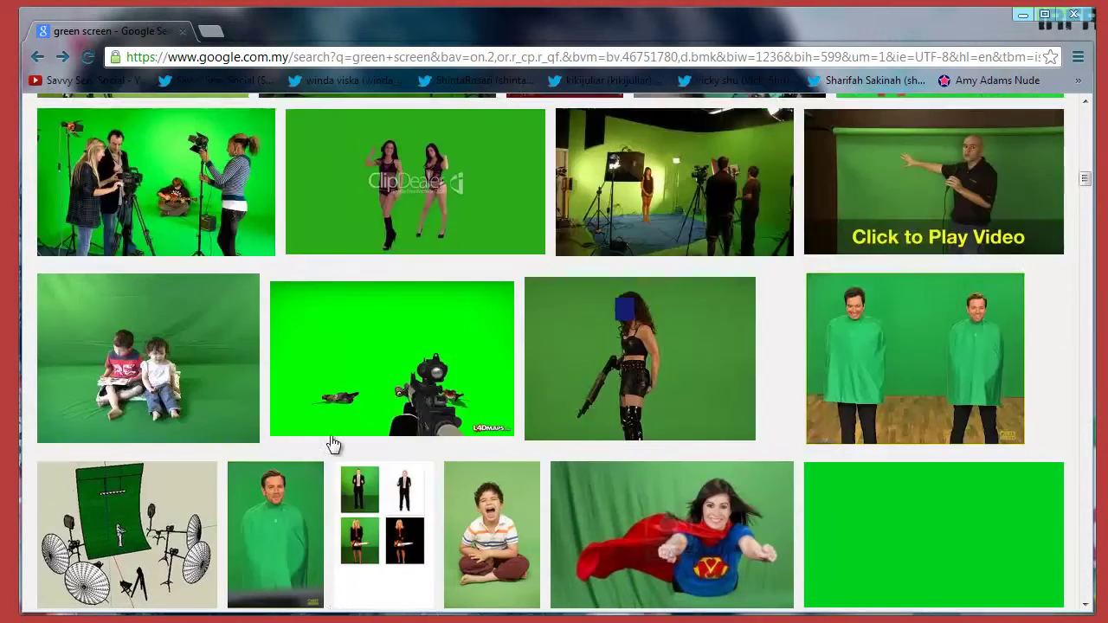
scroll(335, 443, "down", 10)
scroll(311, 391, "up", 3)
scroll(406, 398, "up", 2)
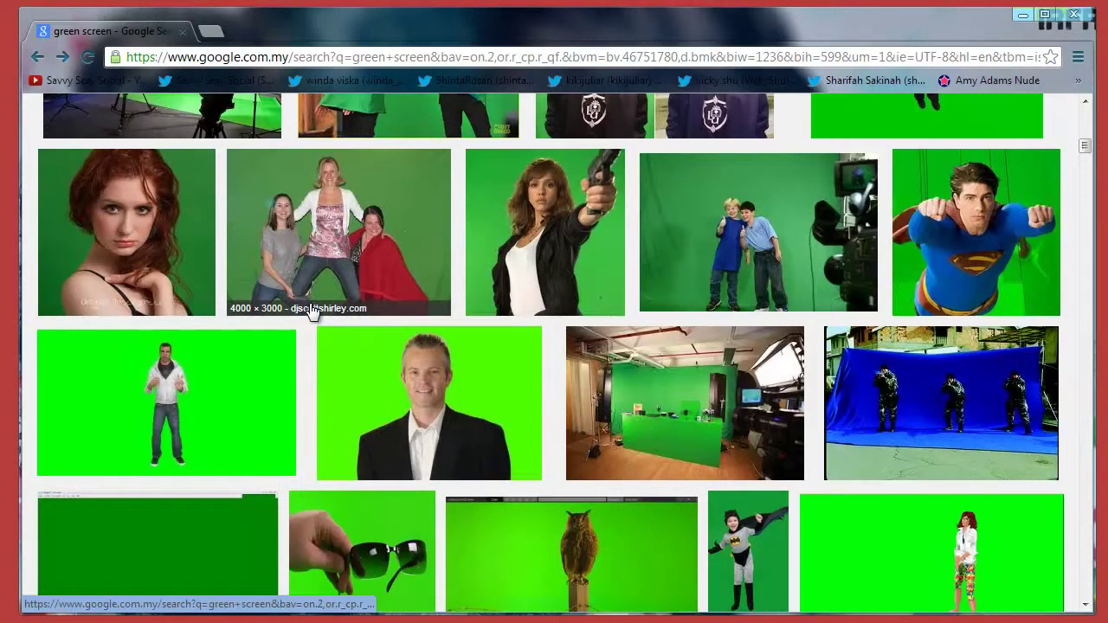
scroll(363, 303, "up", 4)
scroll(363, 303, "up", 1)
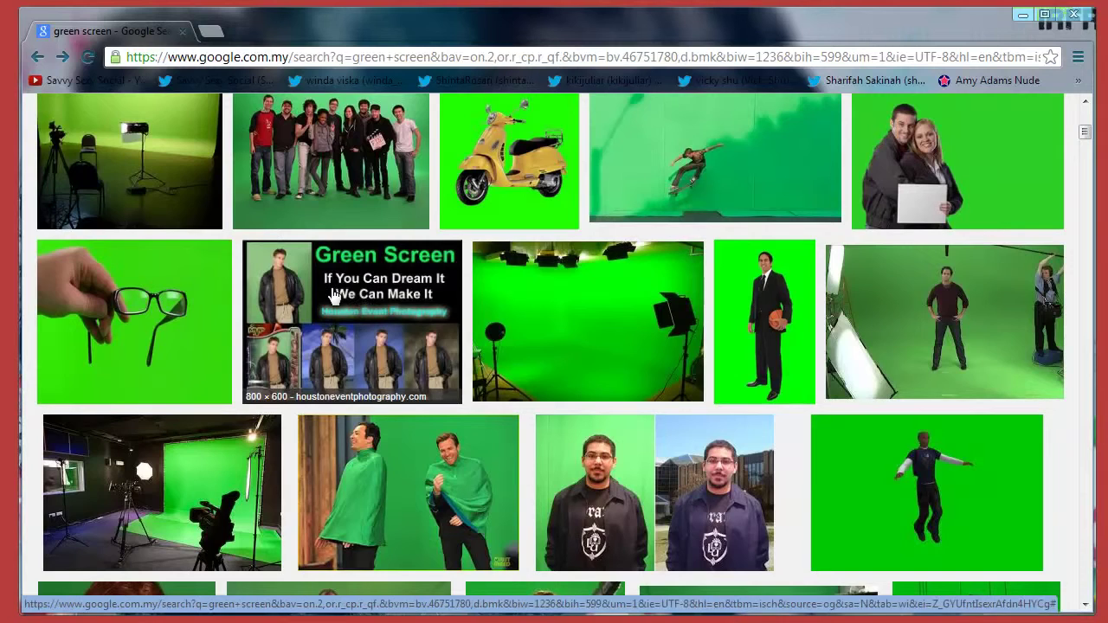
scroll(364, 303, "up", 5)
scroll(329, 299, "up", 1)
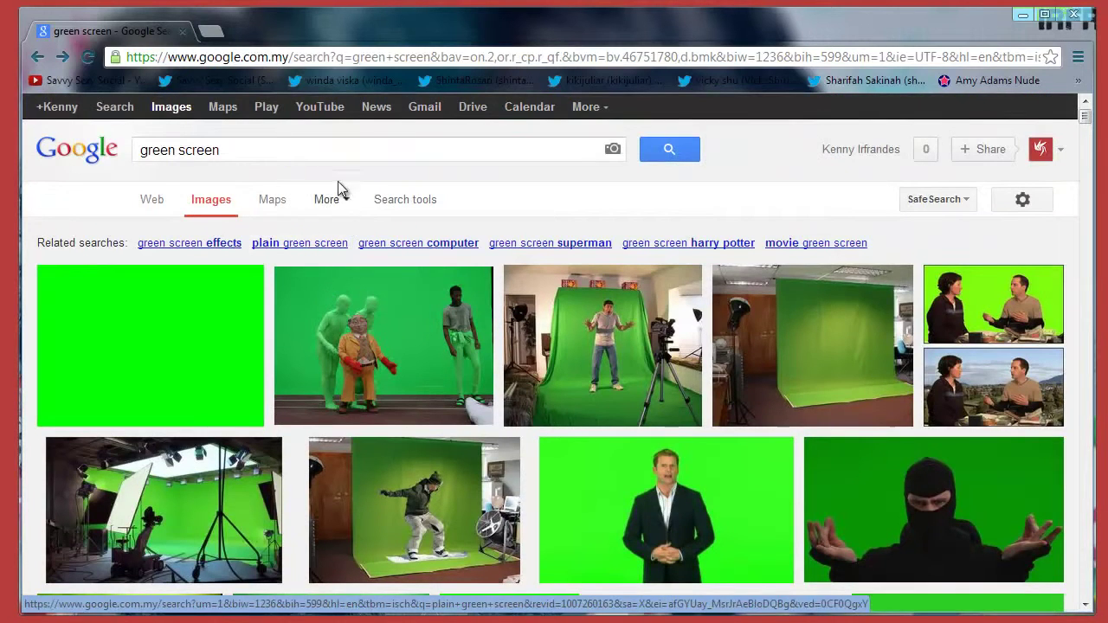
- Replace the green screen query with 'fxhome photokey' and run the image search
triple_click(267, 150)
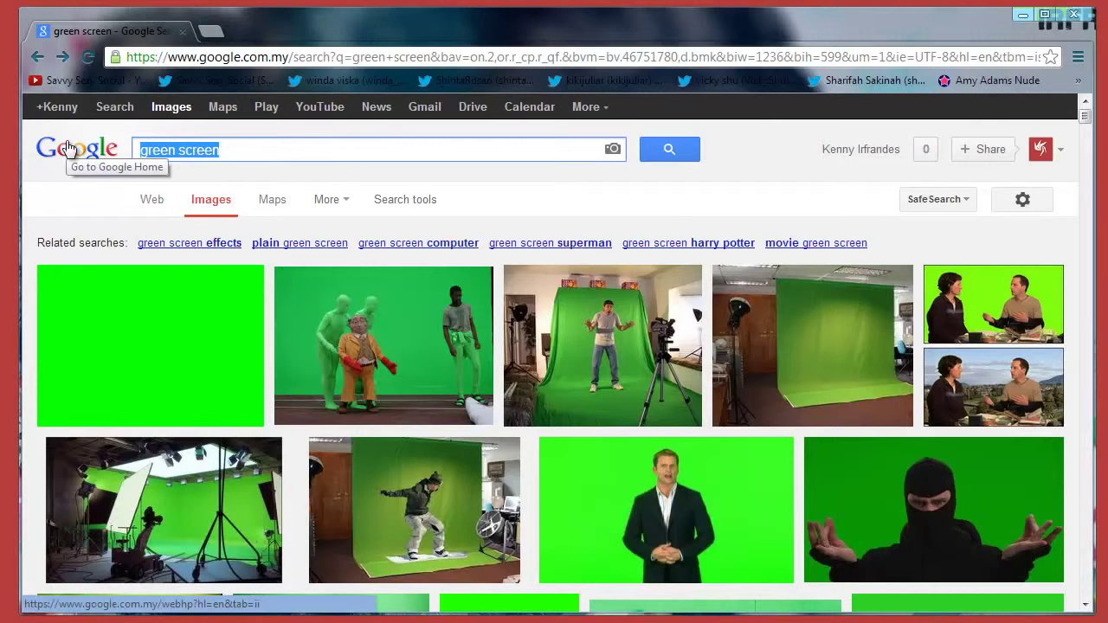
type("fxhome photokey")
key("Return")
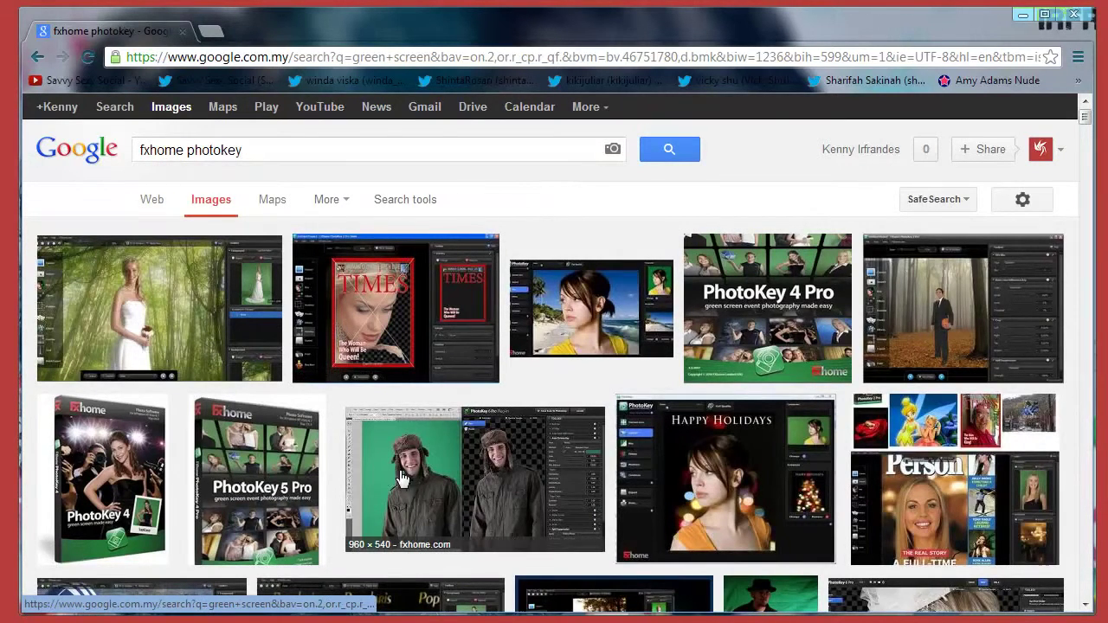
- Scroll through the PhotoKey 4, 5 and 6 Pro product shots and screenshots
scroll(474, 526, "down", 4)
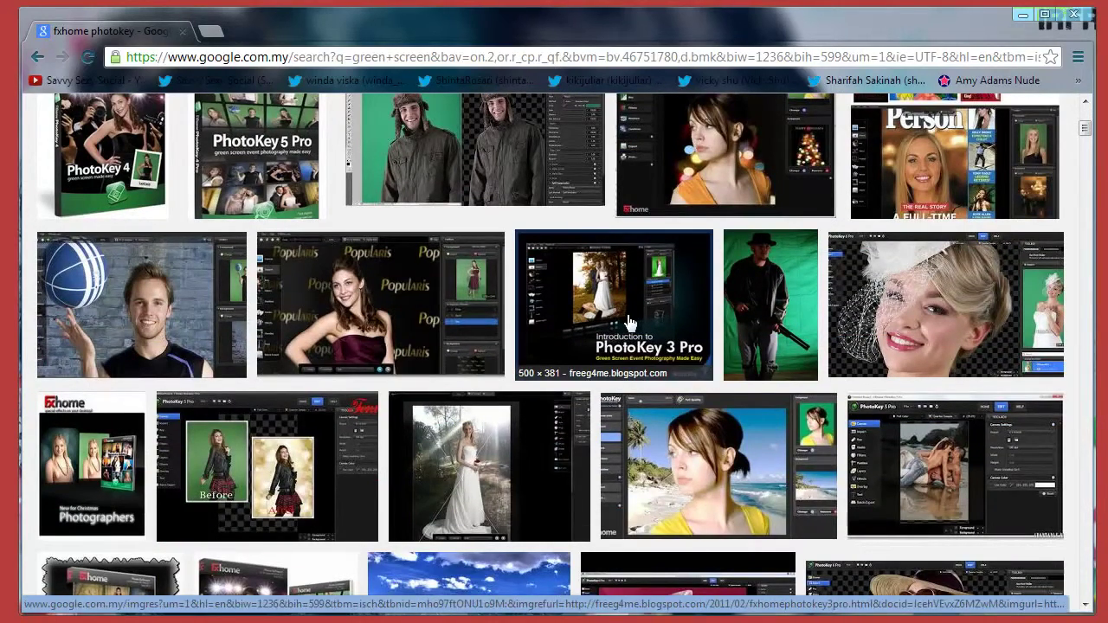
scroll(628, 325, "down", 3)
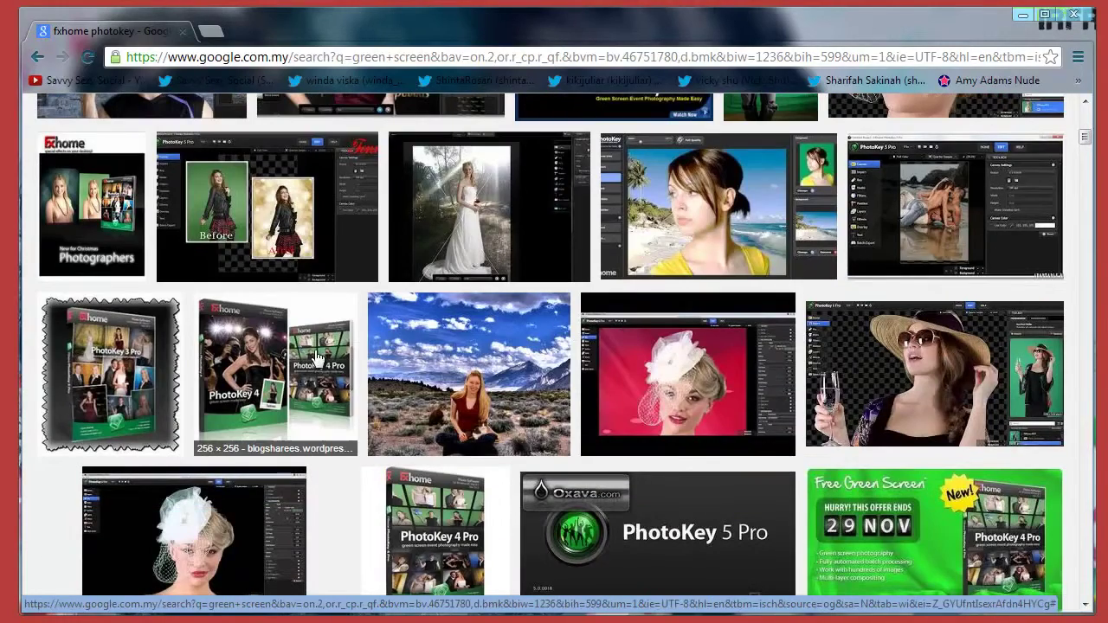
scroll(314, 357, "down", 3)
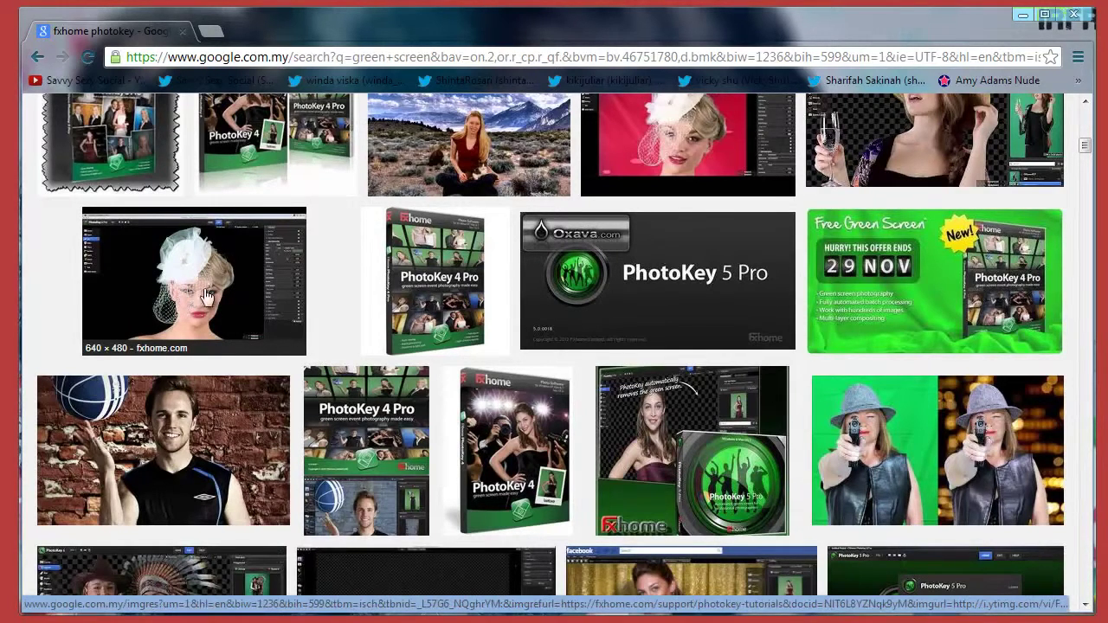
scroll(185, 354, "down", 1)
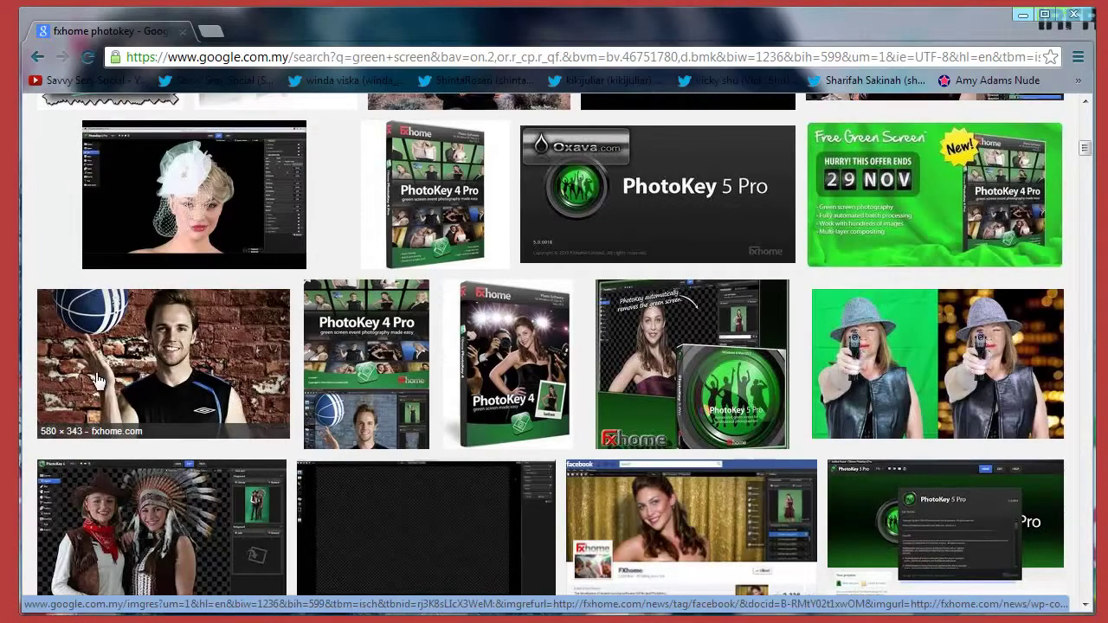
scroll(78, 404, "down", 3)
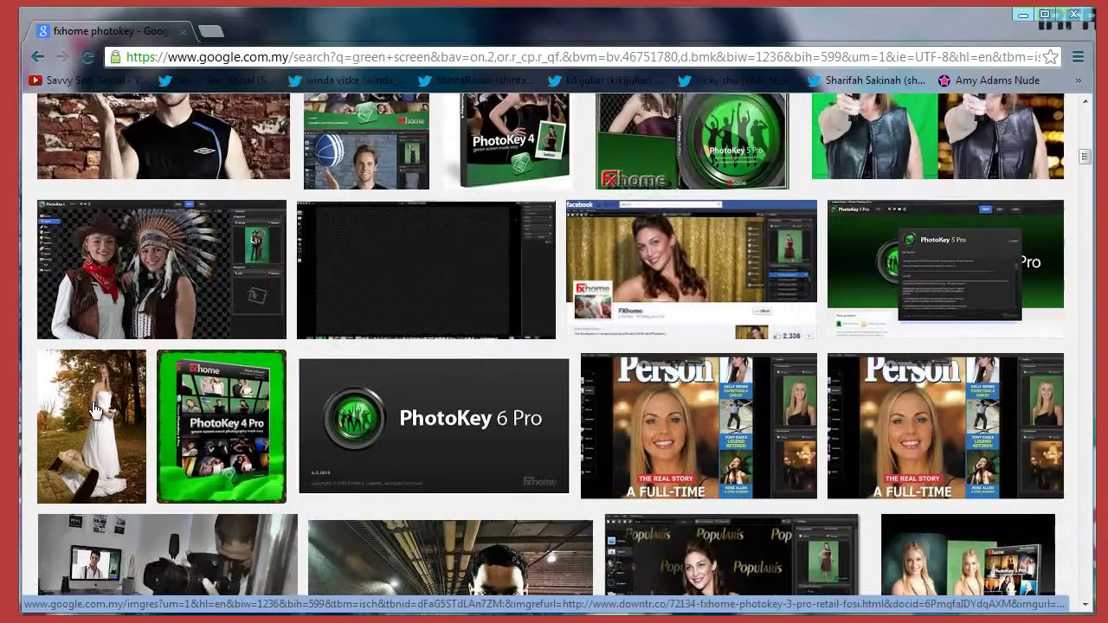
scroll(82, 402, "down", 1)
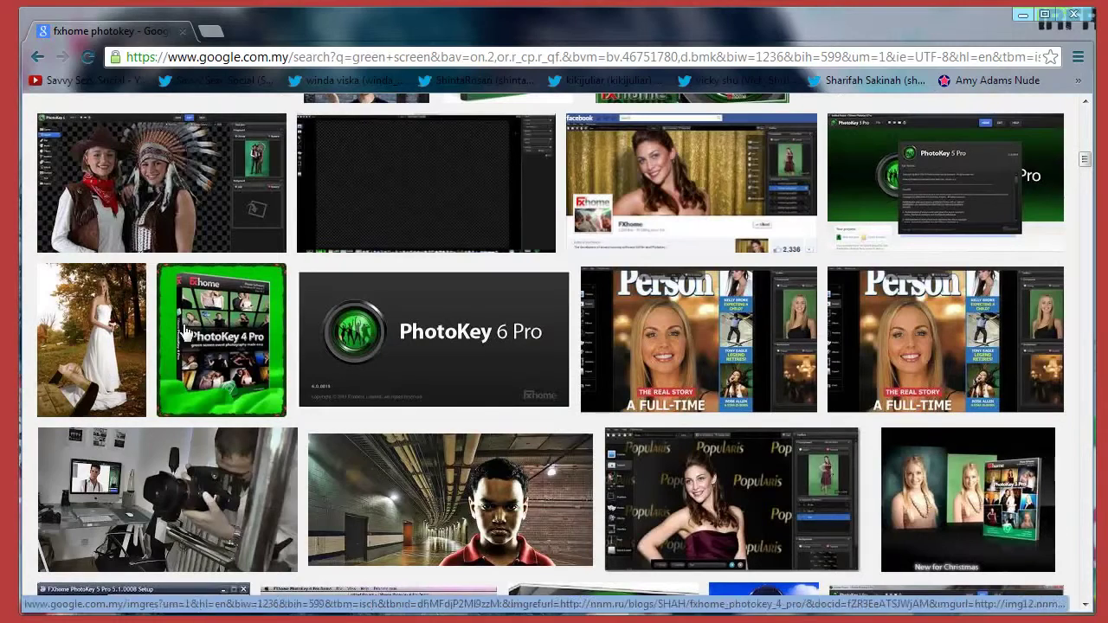
scroll(256, 413, "down", 1)
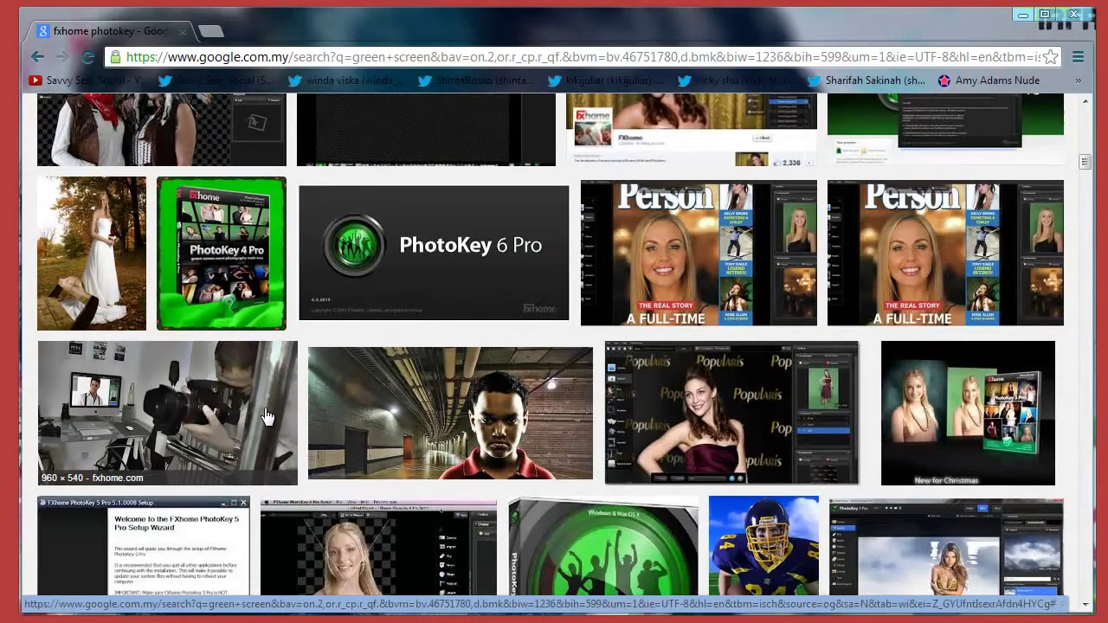
scroll(273, 412, "down", 2)
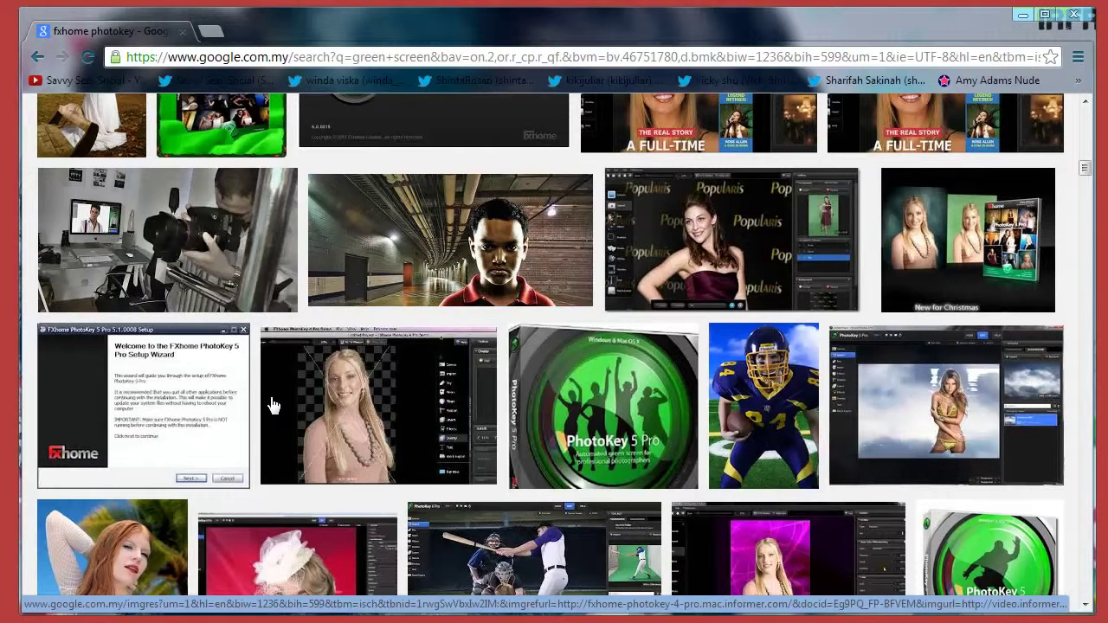
scroll(273, 398, "down", 3)
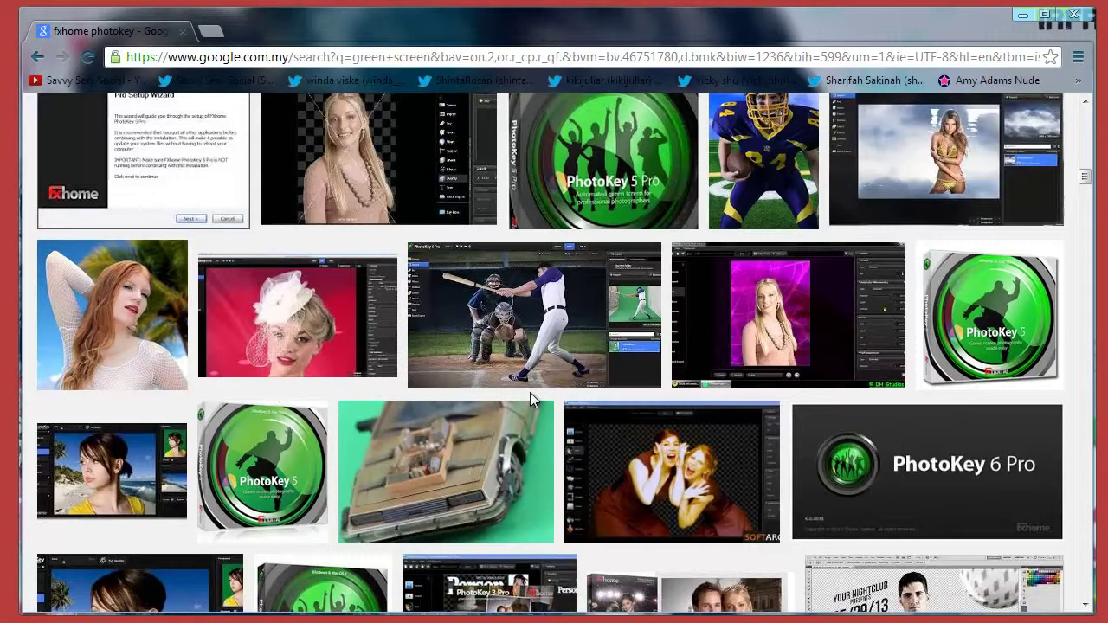
scroll(530, 394, "down", 2)
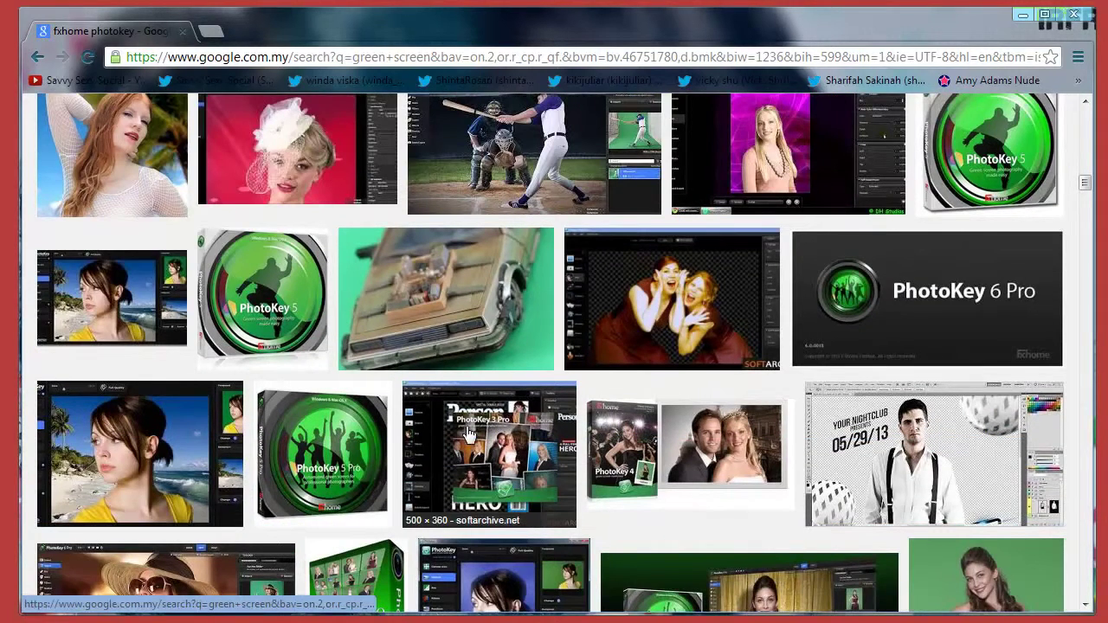
scroll(467, 433, "down", 3)
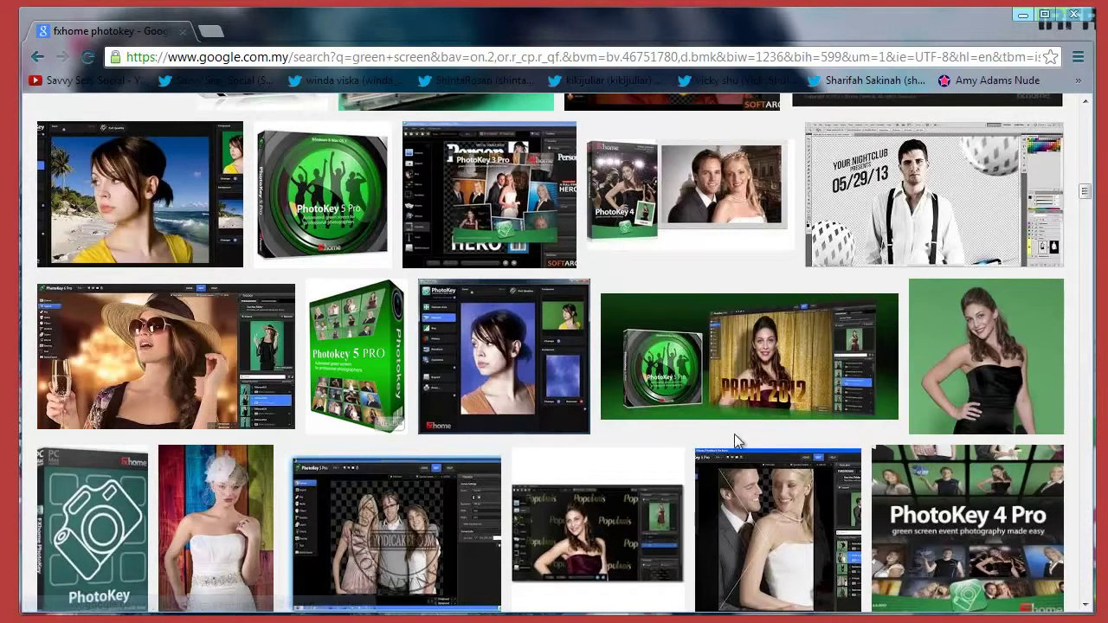
- Open the preview of the woman in a black dress on a green backdrop
left_click(964, 311)
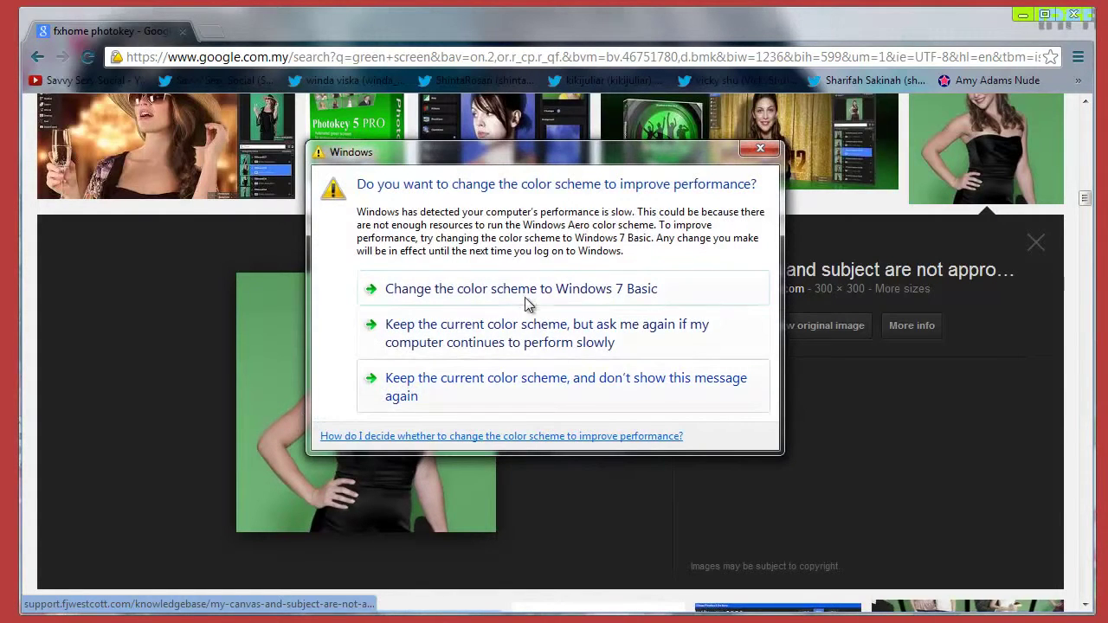
- Dismiss the Windows colour scheme warning and close Chrome to reveal the Greenscreen Tutorial folder
left_click(537, 338)
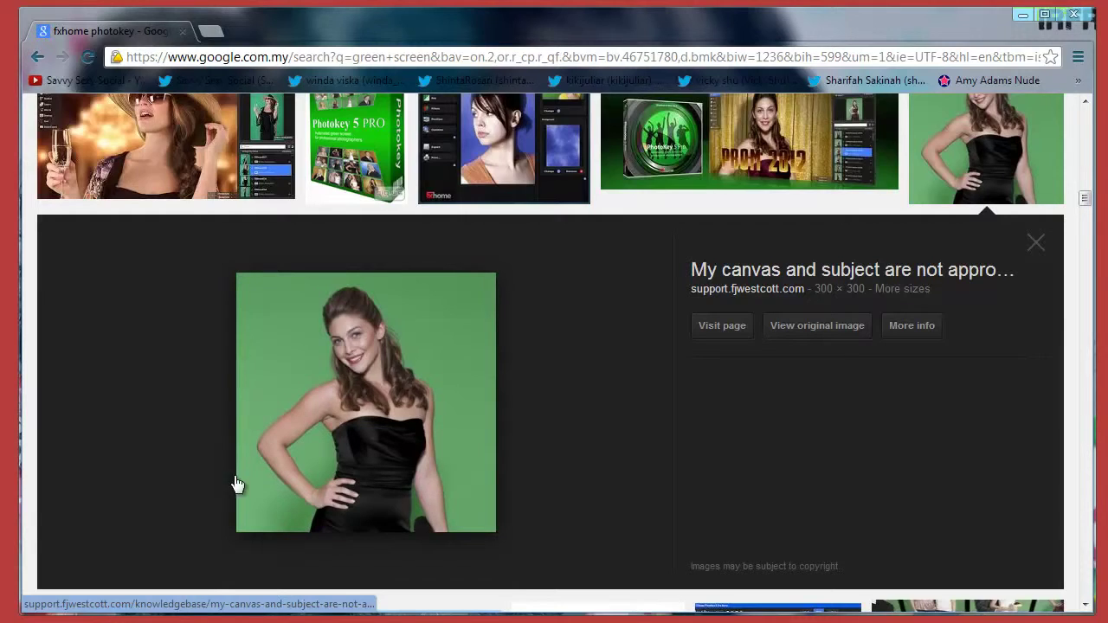
scroll(238, 485, "down", 1)
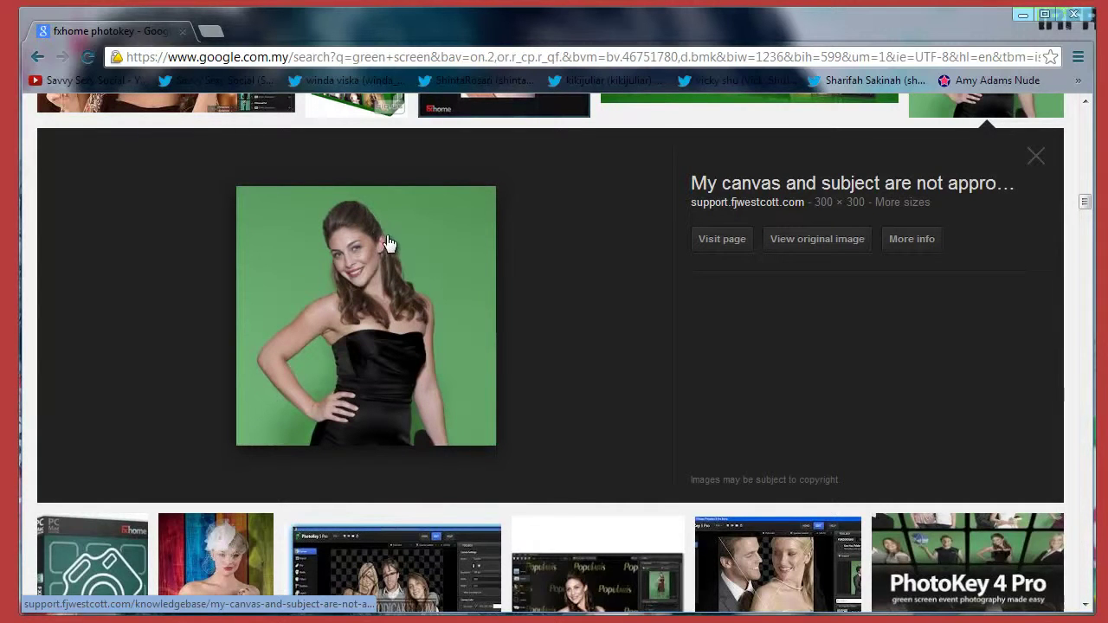
scroll(398, 295, "down", 1)
scroll(389, 311, "up", 2)
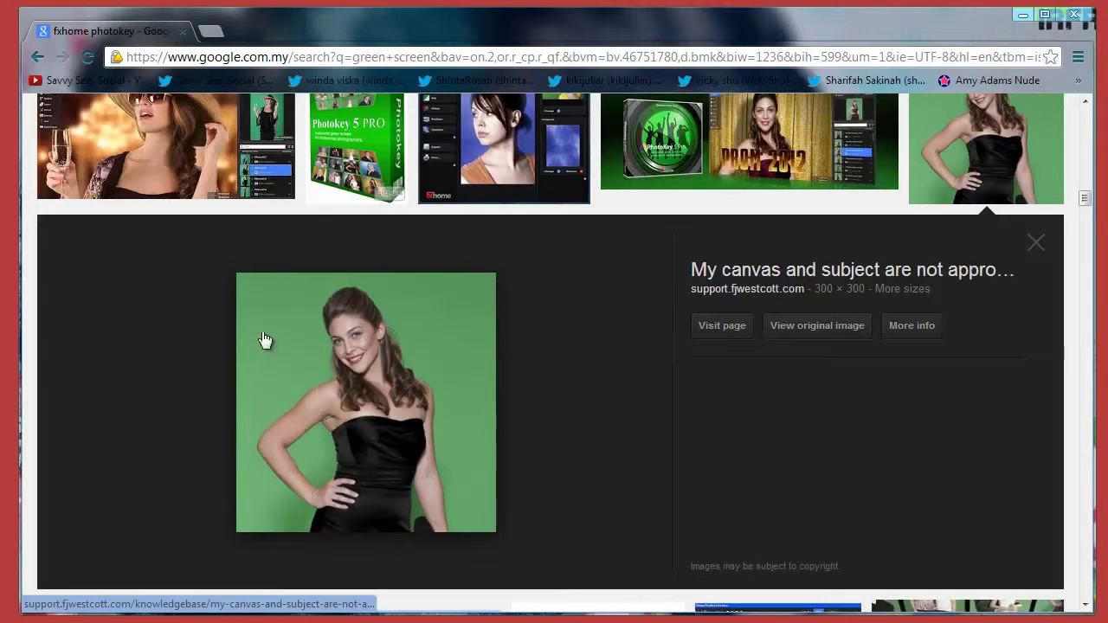
left_click(182, 32)
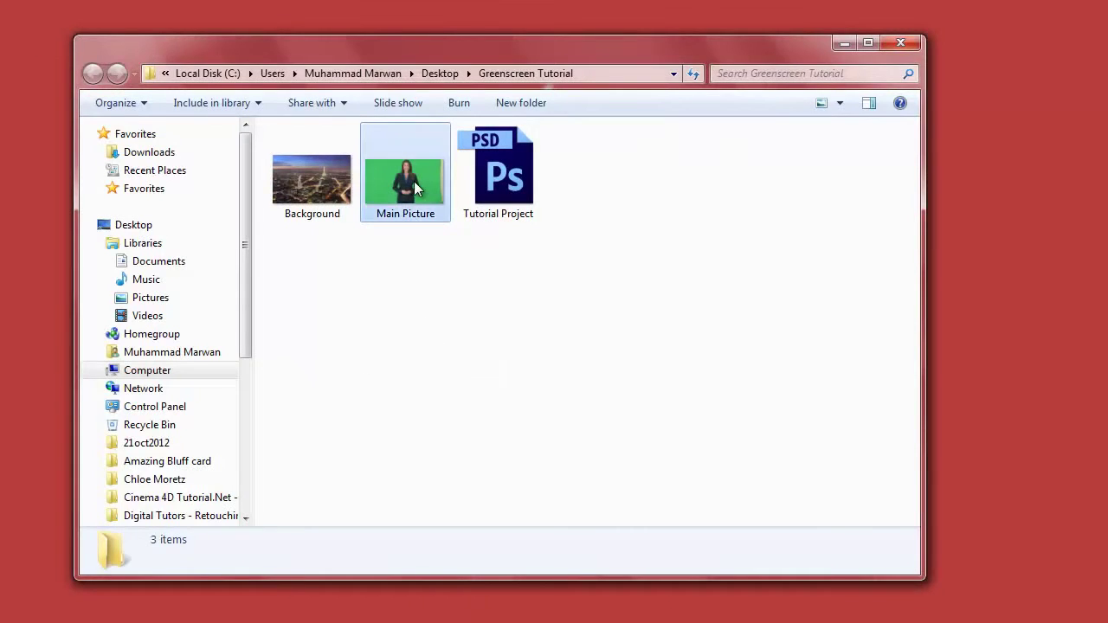
- Open Main Picture in Photo Viewer and zoom in on the woman's face
double_click(414, 181)
left_click_drag(489, 23, 520, 162)
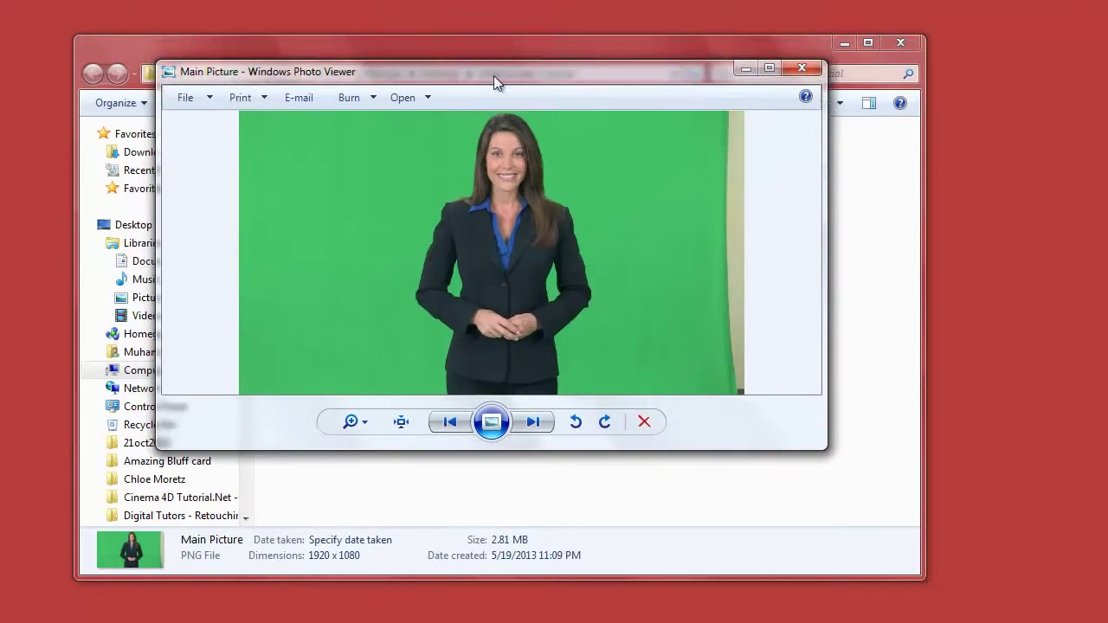
scroll(521, 355, "up", 3)
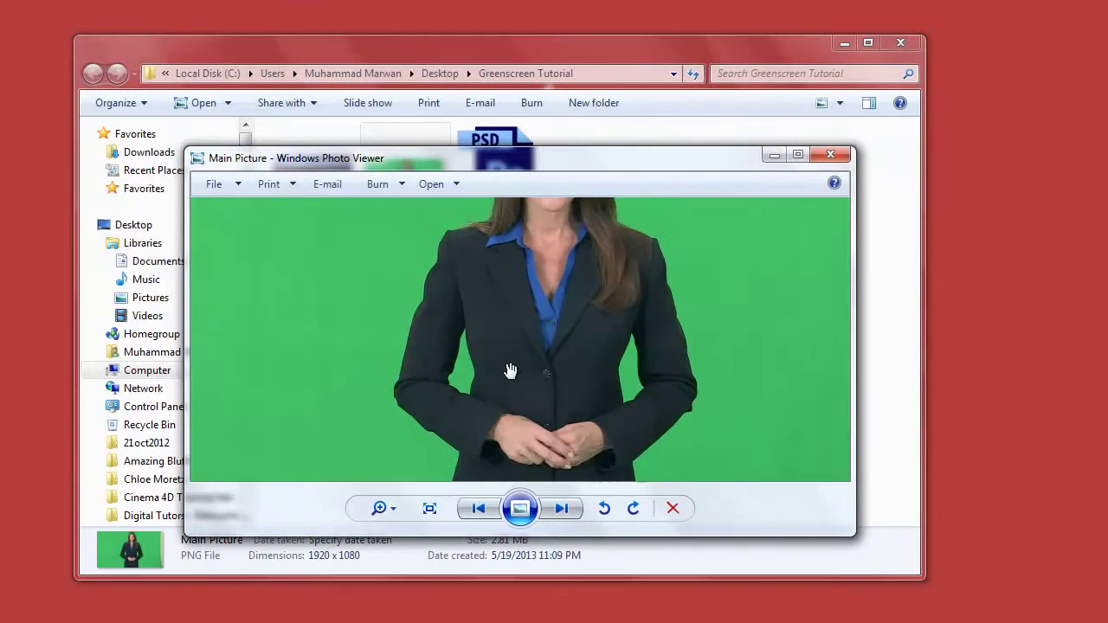
scroll(507, 371, "up", 2)
mouse_move(563, 349)
left_mouse_down()
mouse_move(436, 421)
mouse_move(487, 490)
mouse_move(485, 433)
mouse_move(635, 441)
left_mouse_up()
left_click_drag(459, 437, 522, 436)
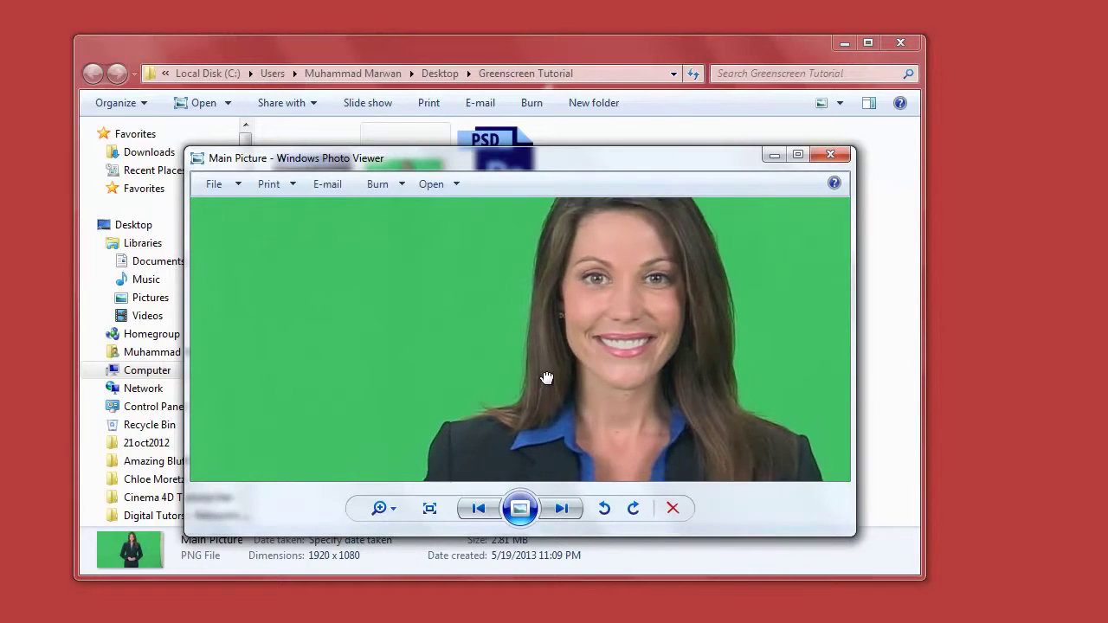
left_click_drag(538, 399, 361, 277)
mouse_move(615, 340)
left_mouse_down()
mouse_move(488, 250)
mouse_move(403, 298)
mouse_move(422, 356)
left_mouse_up()
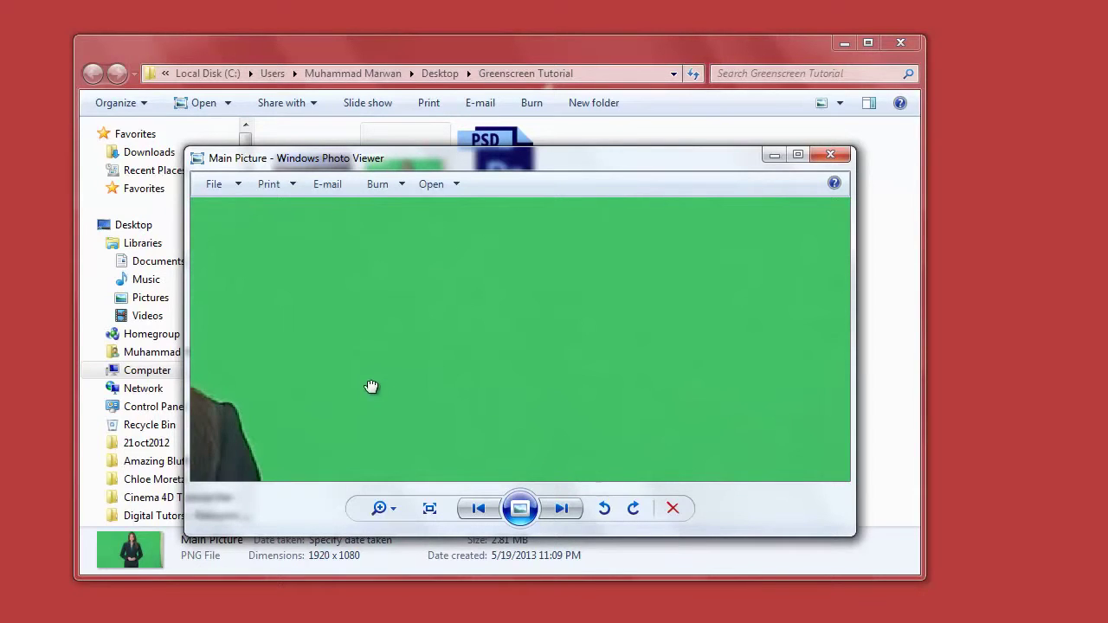
left_click_drag(371, 386, 695, 480)
mouse_move(421, 391)
left_mouse_down()
mouse_move(487, 555)
mouse_move(502, 539)
mouse_move(507, 554)
mouse_move(435, 494)
mouse_move(435, 474)
left_mouse_up()
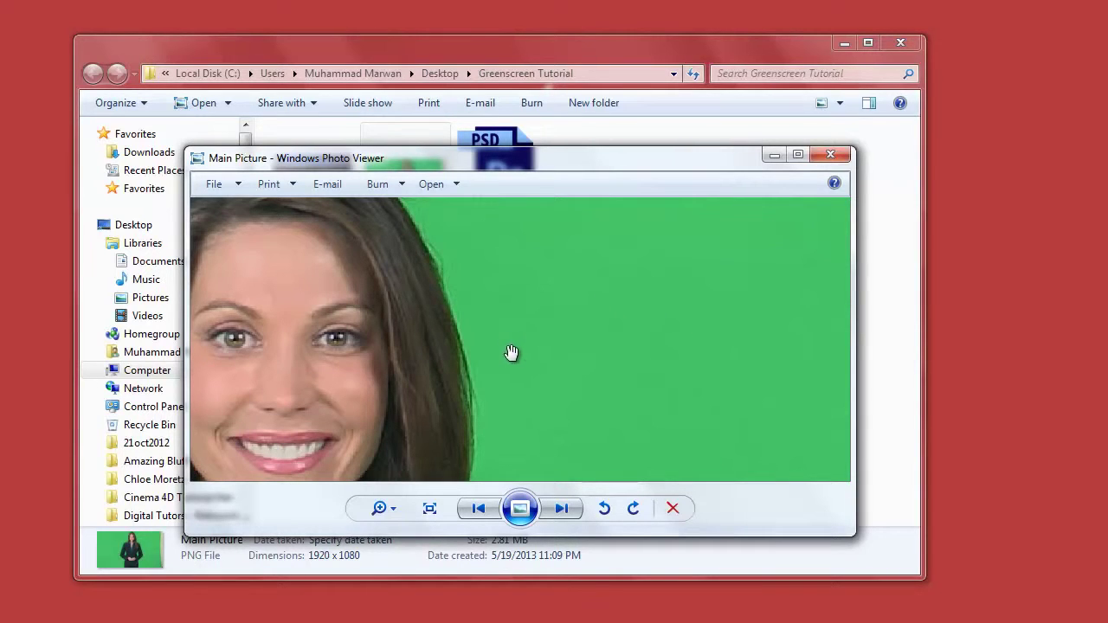
- Inspect her eyes, jacket and clasped hands, zoom back out, and close the viewer
mouse_move(458, 384)
left_mouse_down()
mouse_move(409, 306)
mouse_move(412, 347)
mouse_move(398, 285)
left_mouse_up()
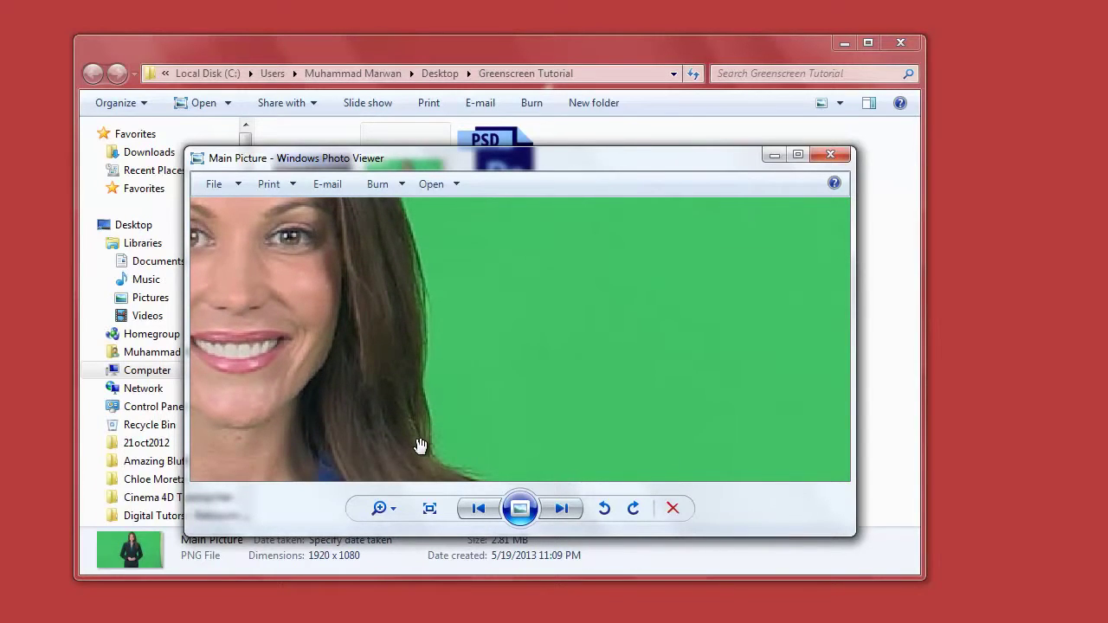
left_click_drag(407, 390, 494, 465)
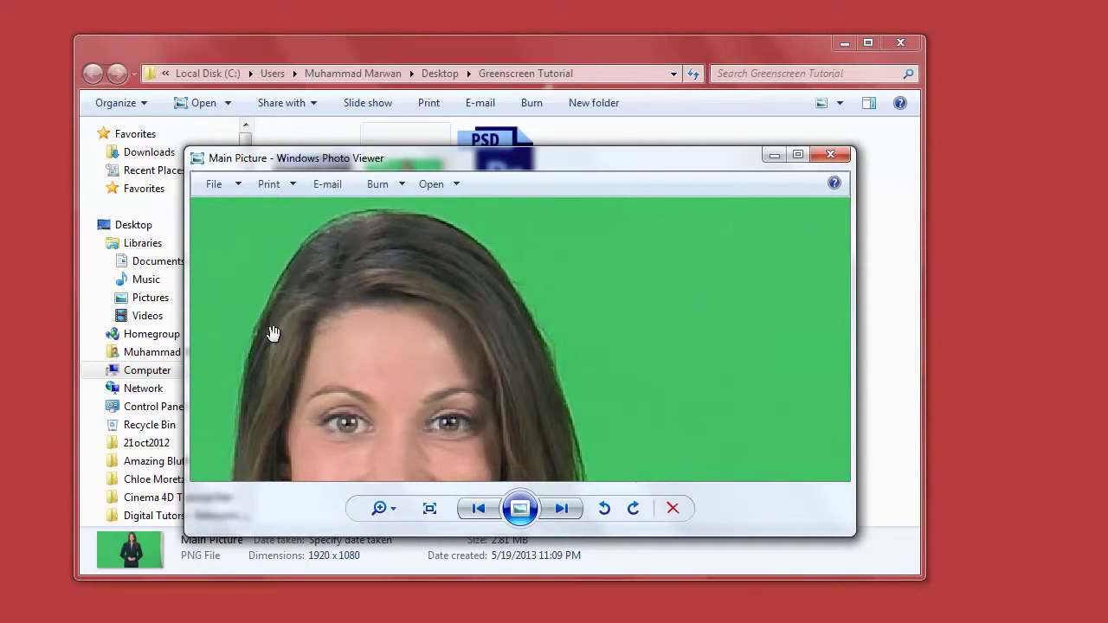
left_click_drag(272, 329, 396, 156)
left_click_drag(437, 337, 445, 193)
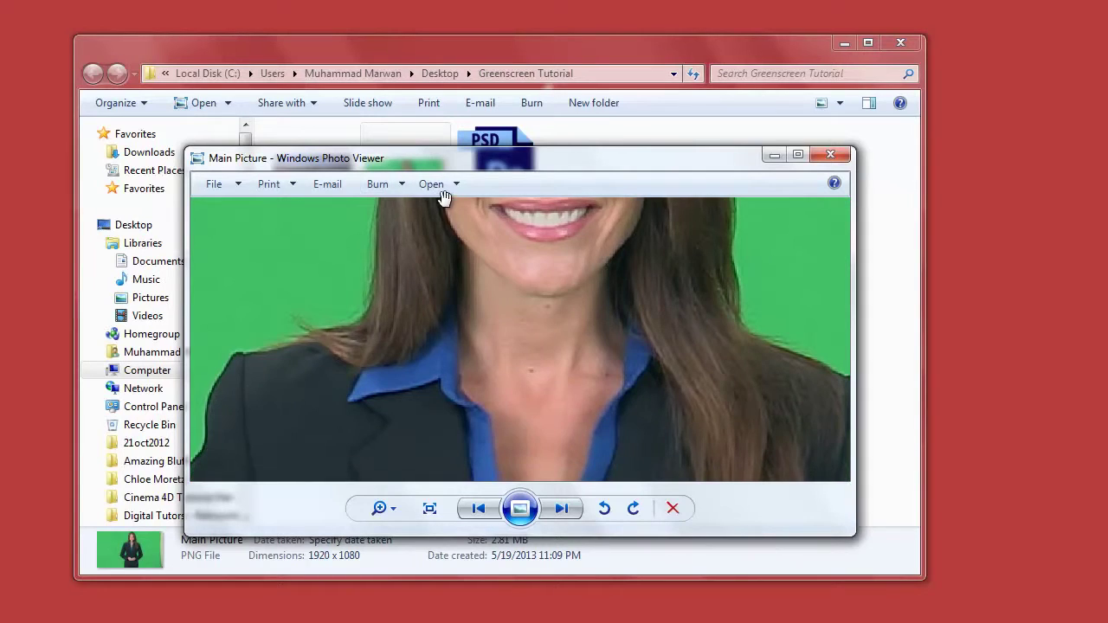
left_click_drag(563, 407, 566, 259)
left_click_drag(579, 467, 554, 309)
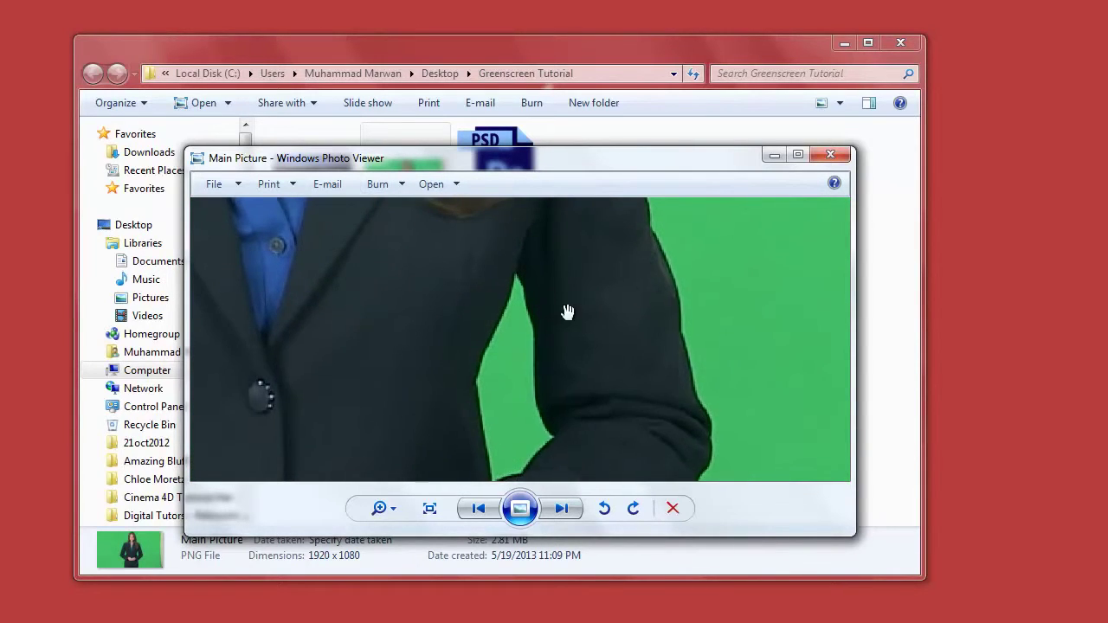
left_click_drag(650, 403, 601, 268)
mouse_move(628, 381)
left_mouse_down()
mouse_move(633, 321)
mouse_move(685, 228)
left_mouse_up()
left_click_drag(534, 384, 486, 325)
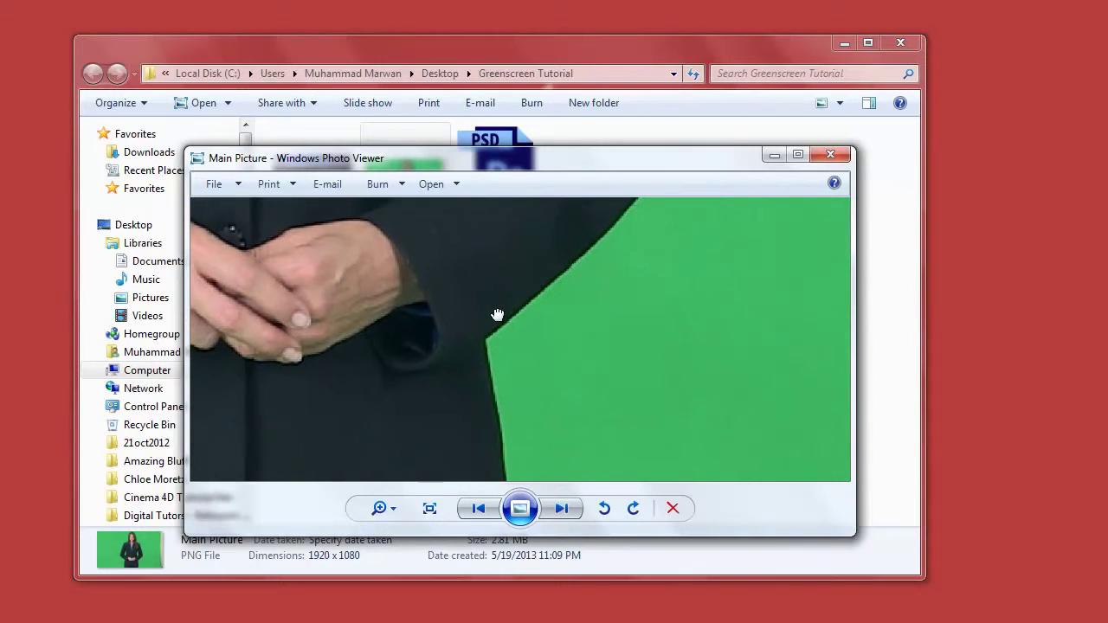
left_click_drag(470, 433, 462, 324)
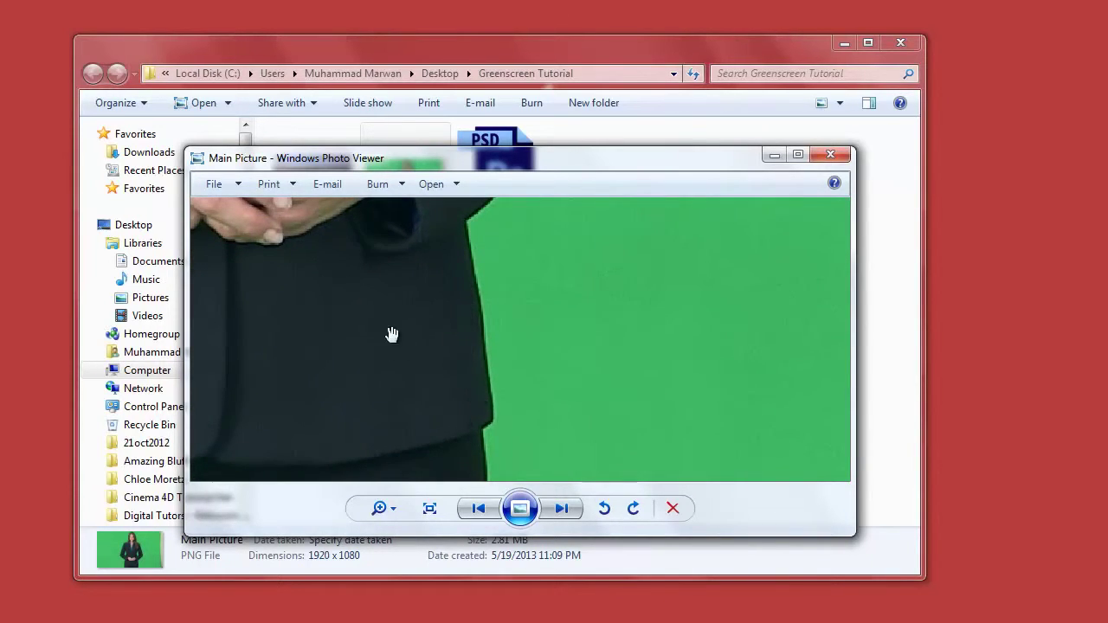
left_click_drag(392, 335, 841, 341)
scroll(548, 346, "down", 2)
scroll(613, 347, "down", 2)
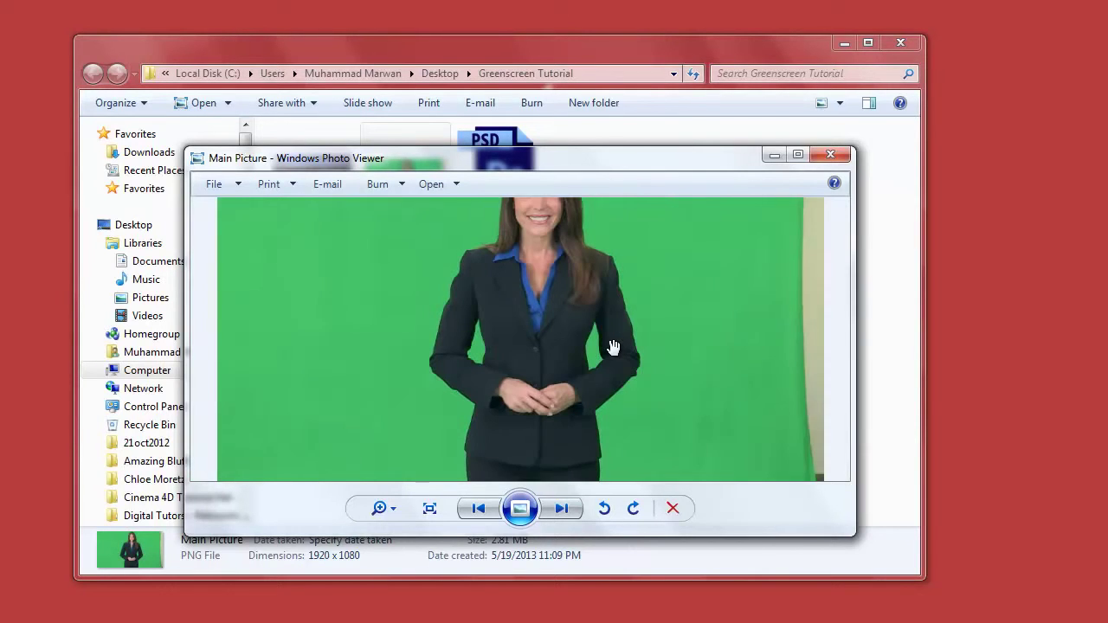
scroll(613, 347, "down", 1)
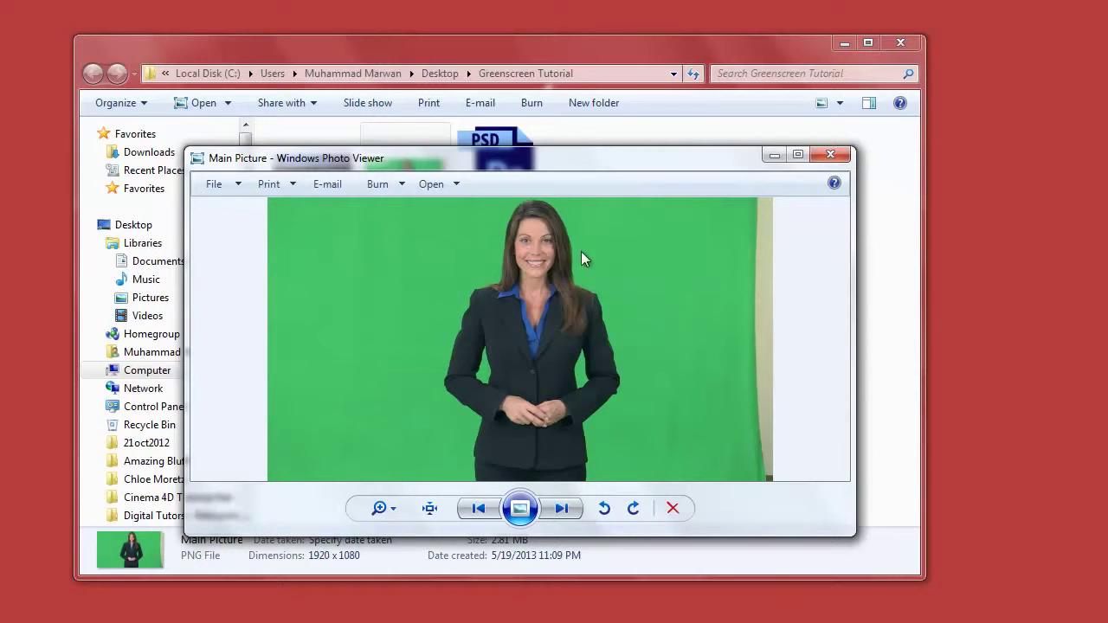
left_click(831, 155)
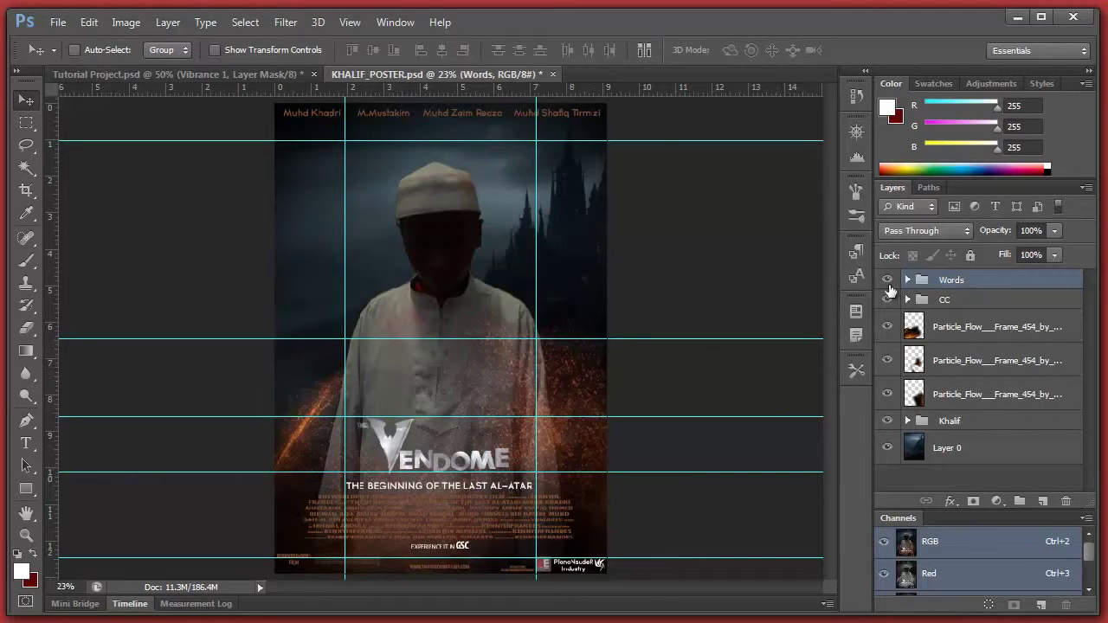
left_click_drag(888, 286, 883, 435)
left_click(886, 421)
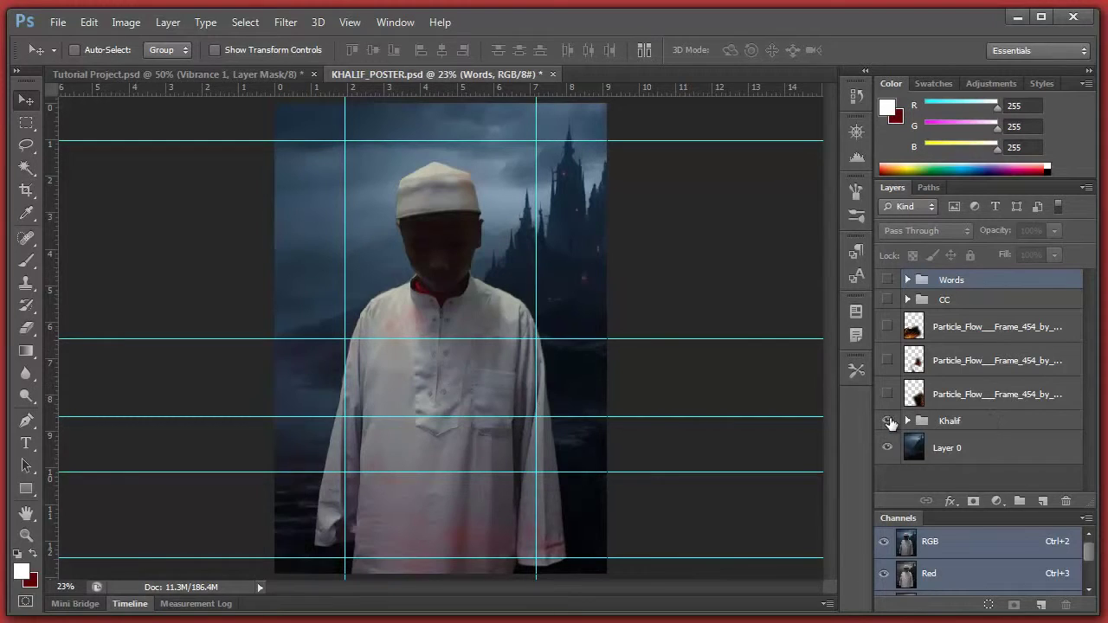
left_click(887, 422)
left_click(887, 447)
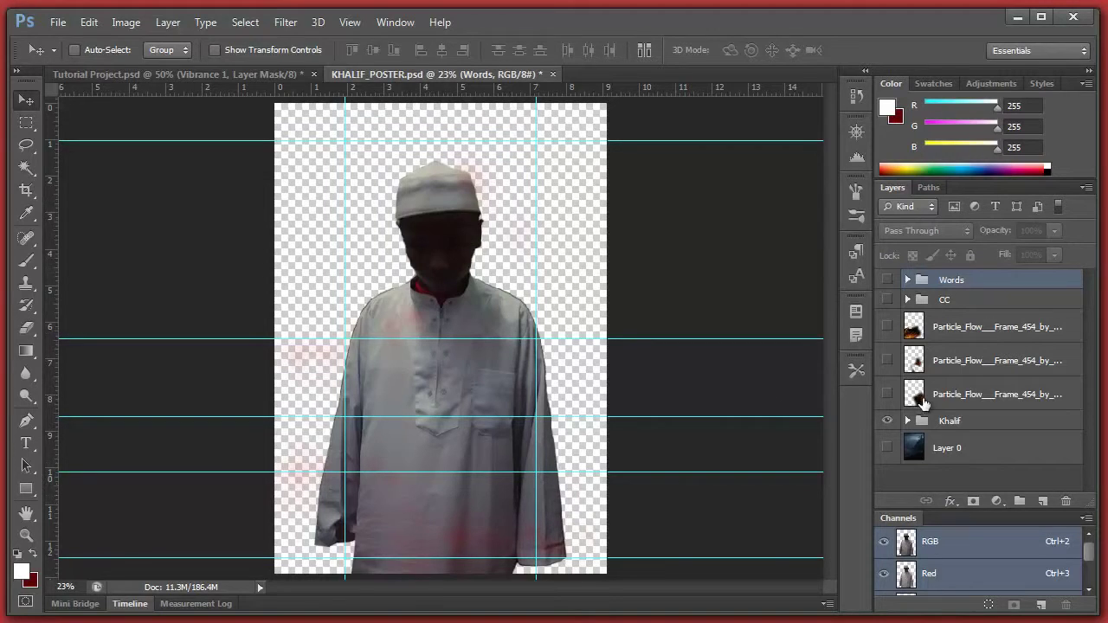
left_click_drag(888, 394, 887, 279)
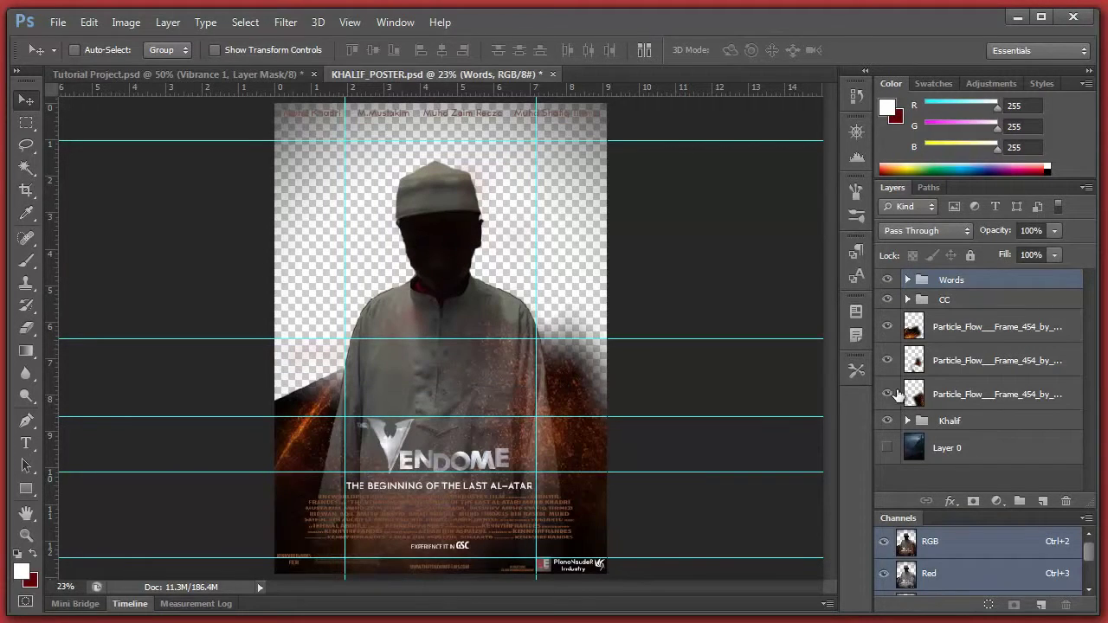
double_click(887, 301)
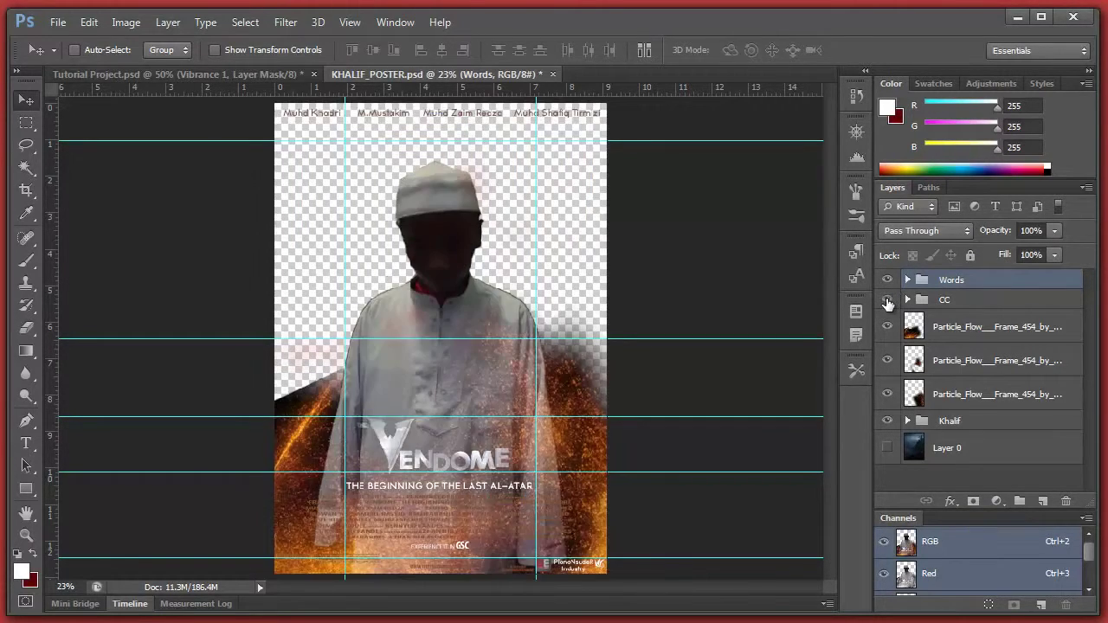
left_click(907, 299)
scroll(976, 390, "down", 3)
scroll(966, 359, "up", 3)
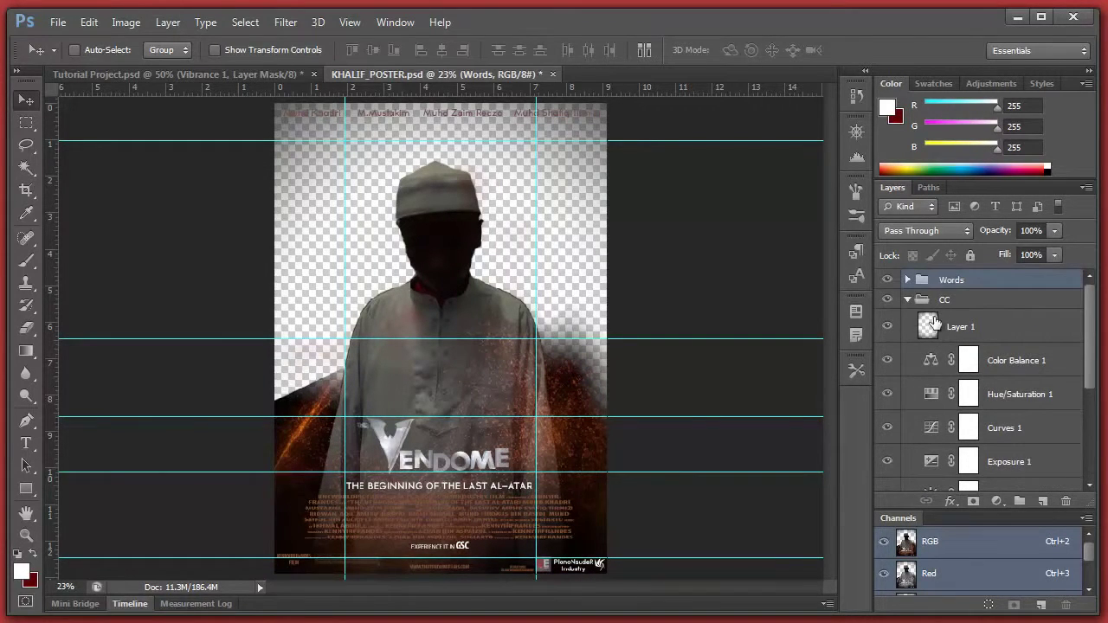
left_click(934, 322)
left_click(907, 299)
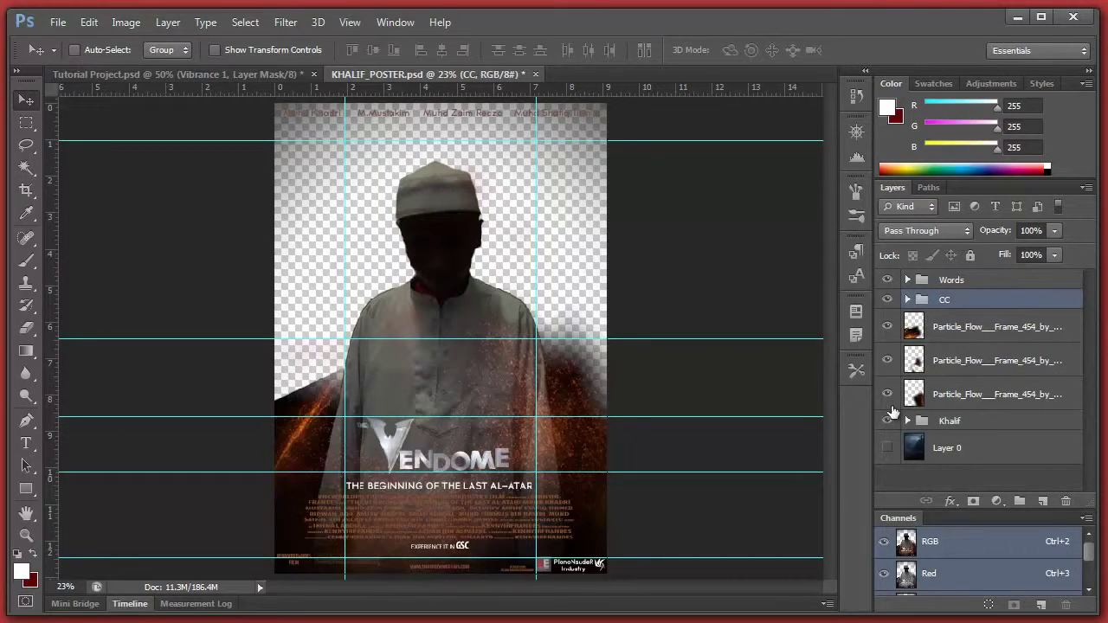
left_click(888, 447)
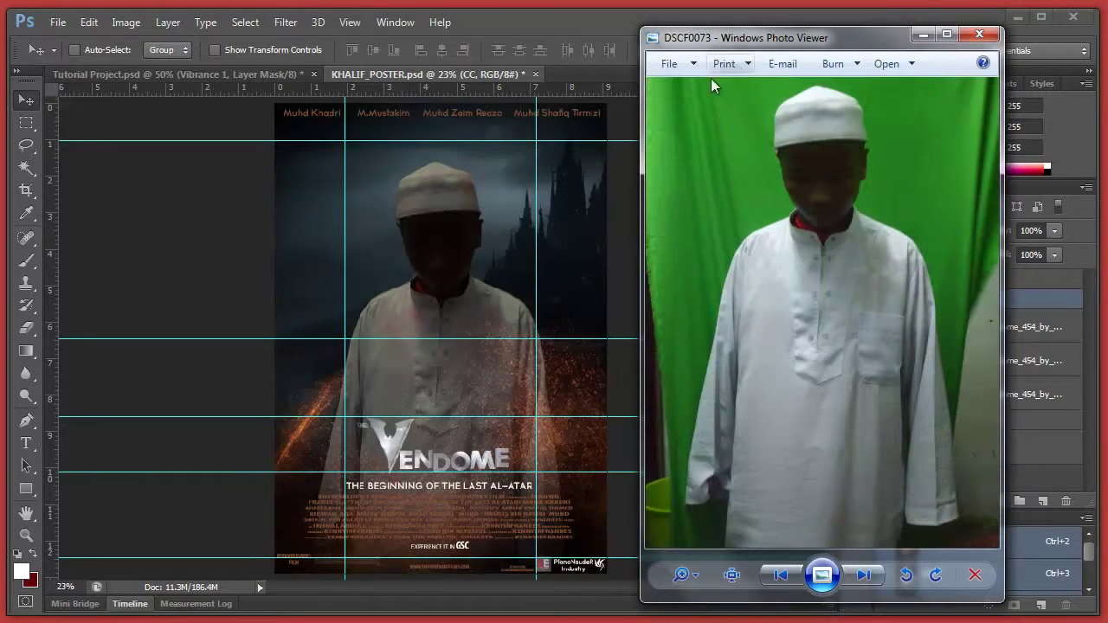
scroll(957, 374, "up", 3)
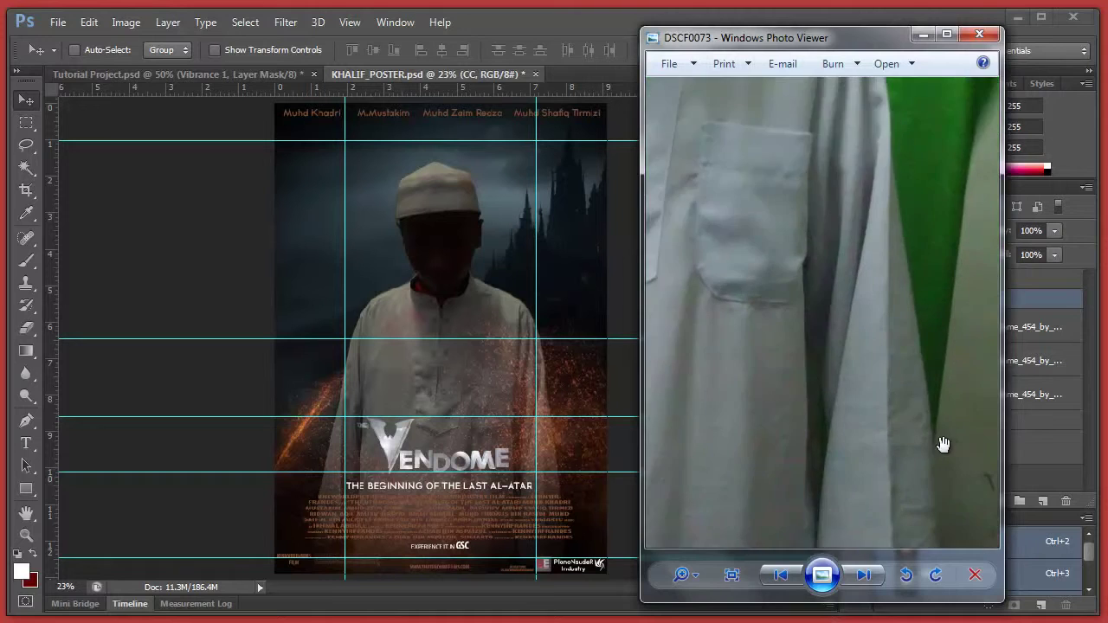
scroll(942, 443, "up", 3)
scroll(848, 260, "down", 2)
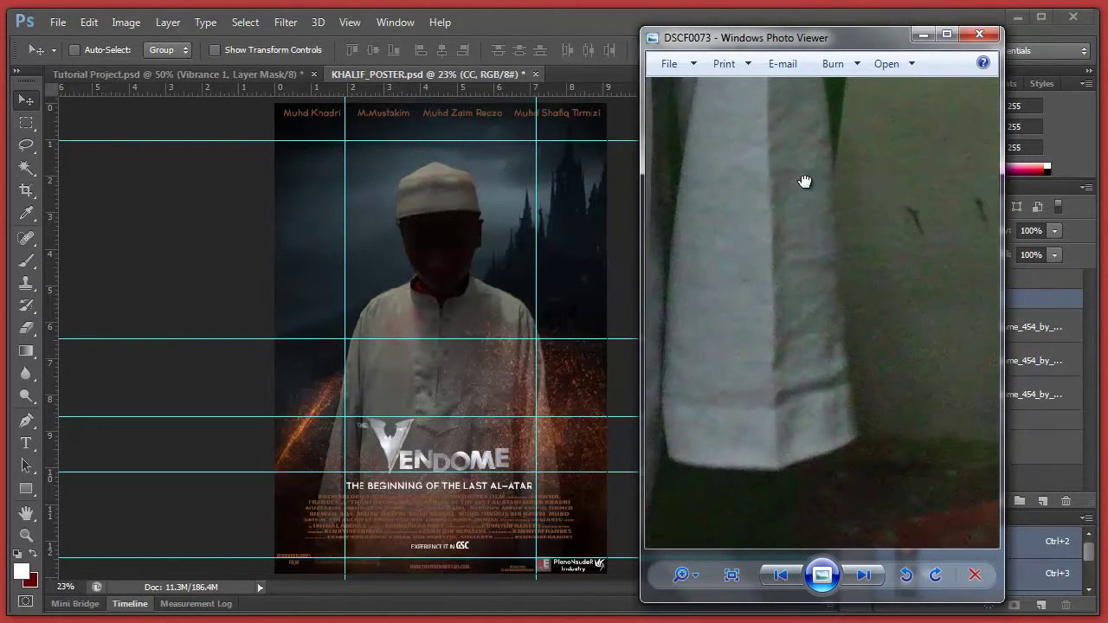
scroll(866, 279, "down", 2)
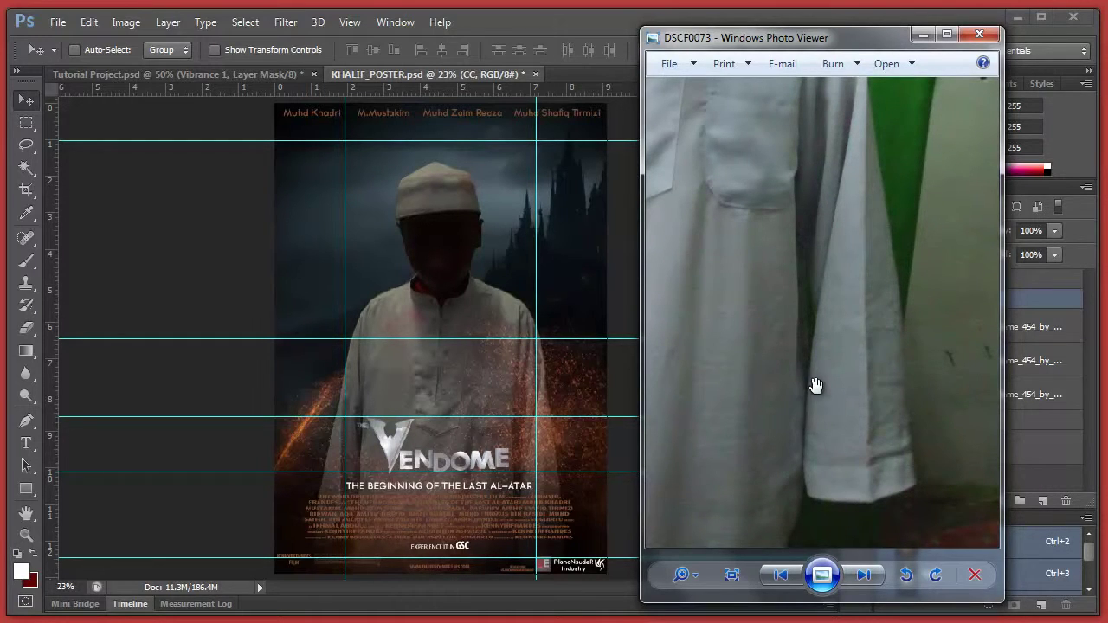
left_click_drag(861, 317, 961, 288)
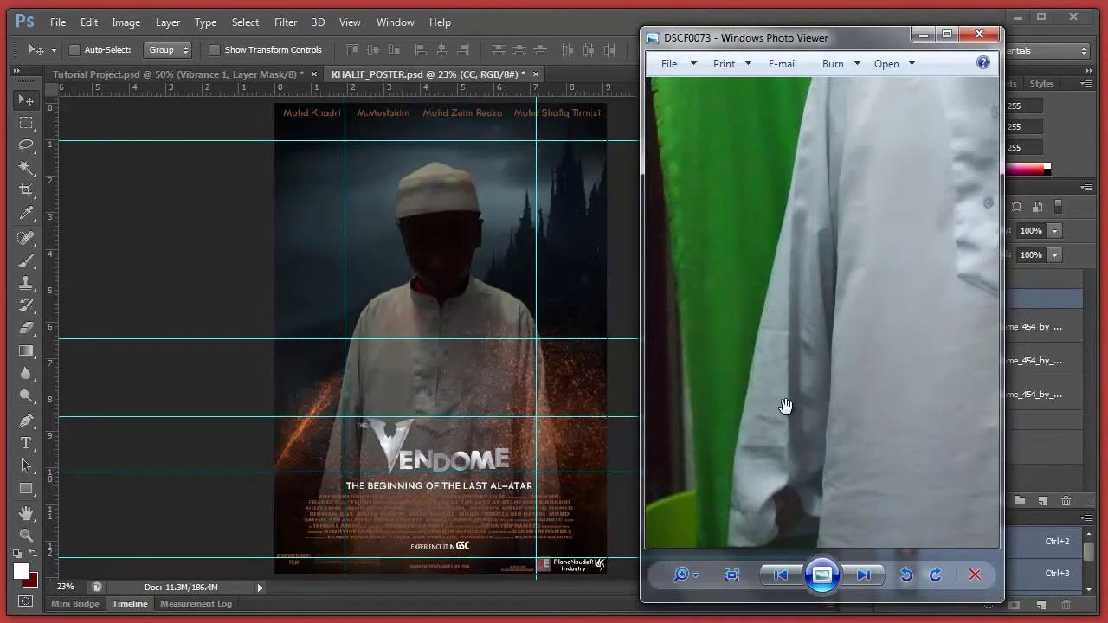
left_click_drag(777, 391, 747, 358)
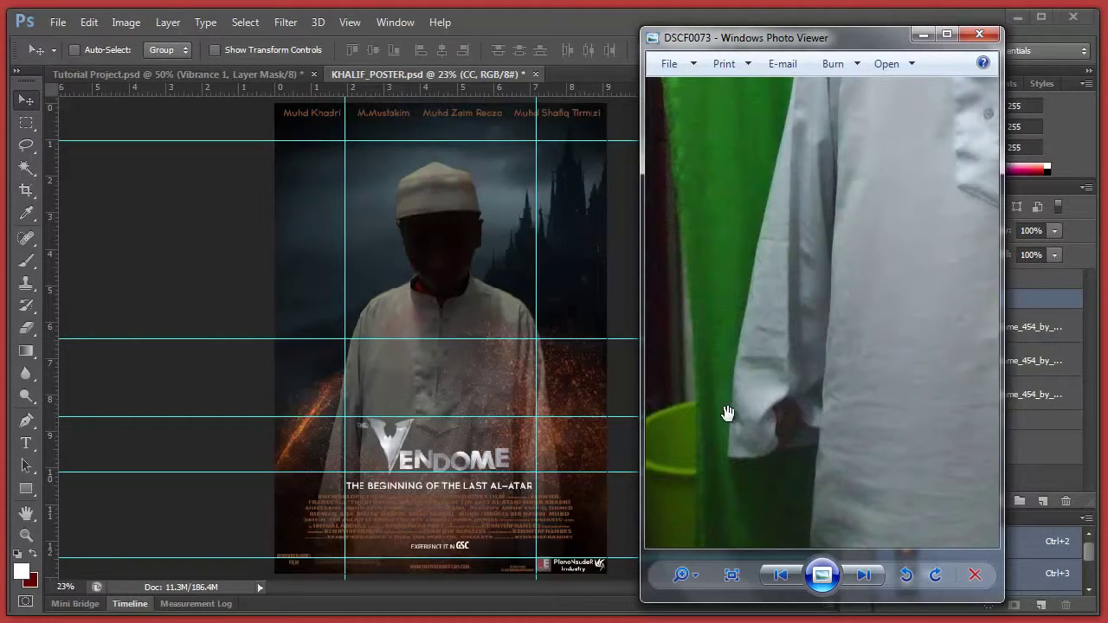
left_click_drag(772, 375, 754, 494)
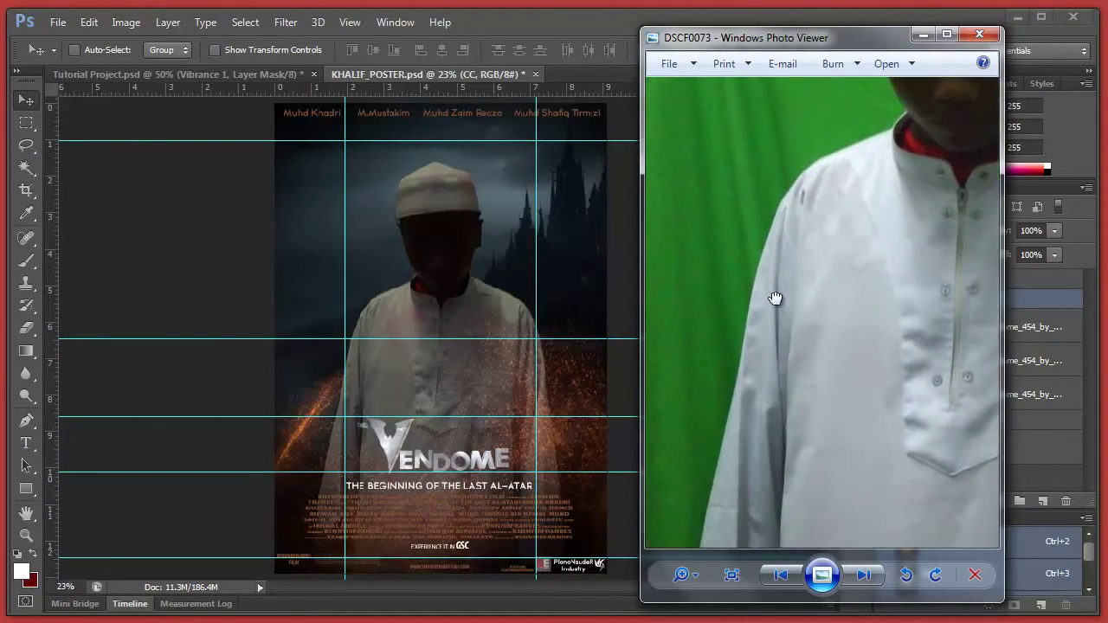
left_click_drag(788, 281, 709, 399)
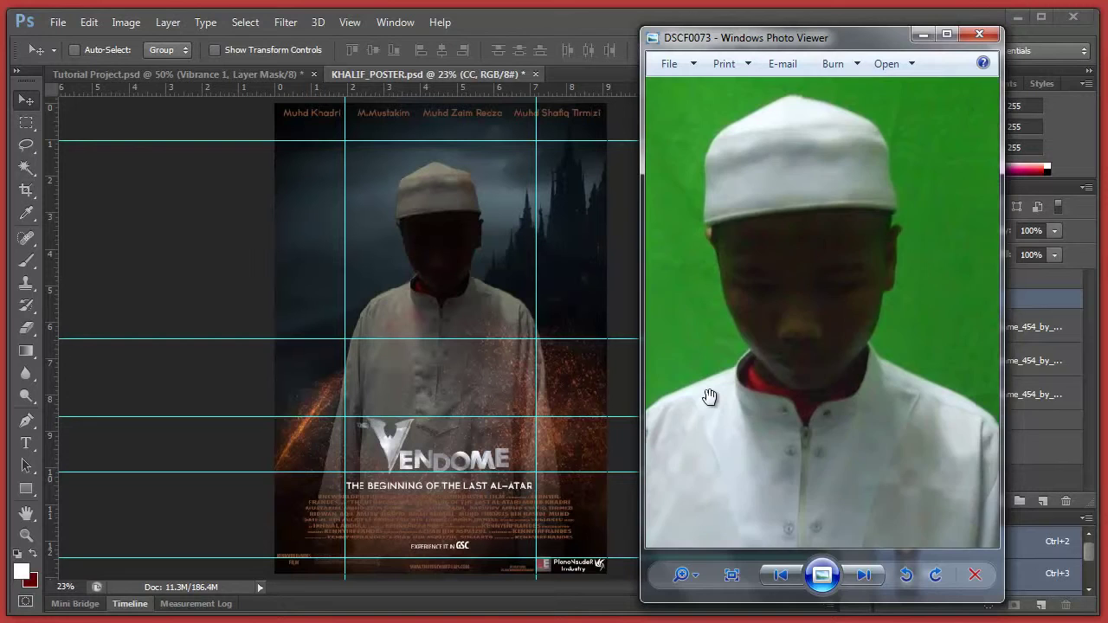
scroll(776, 370, "down", 3)
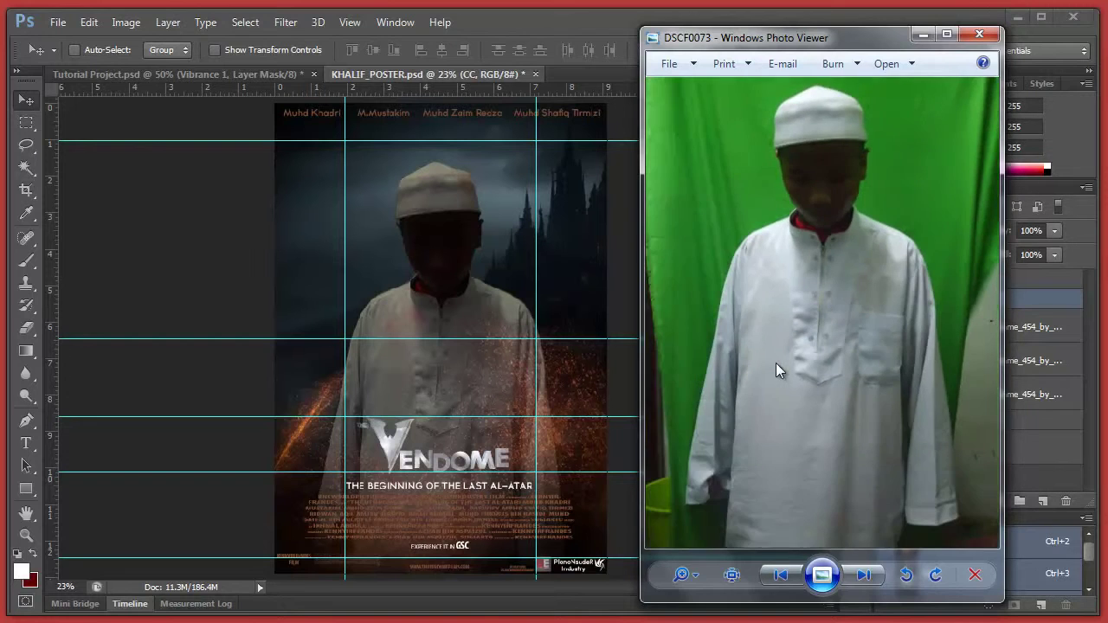
left_click(992, 38)
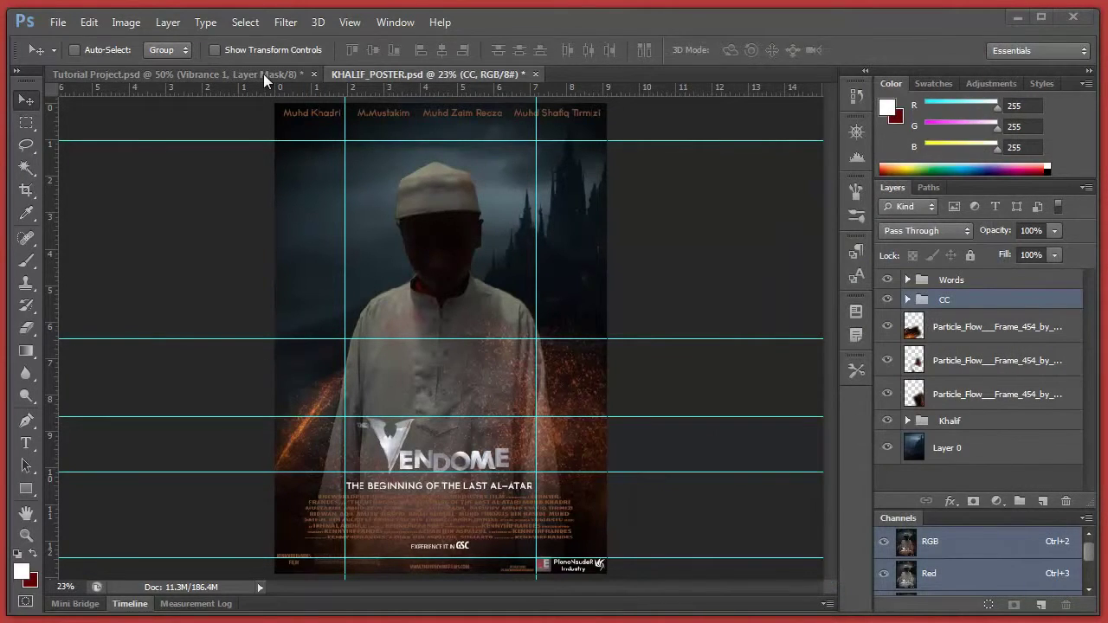
- Switch to Tutorial Project and hide its four colour adjustment layers
left_click(263, 74)
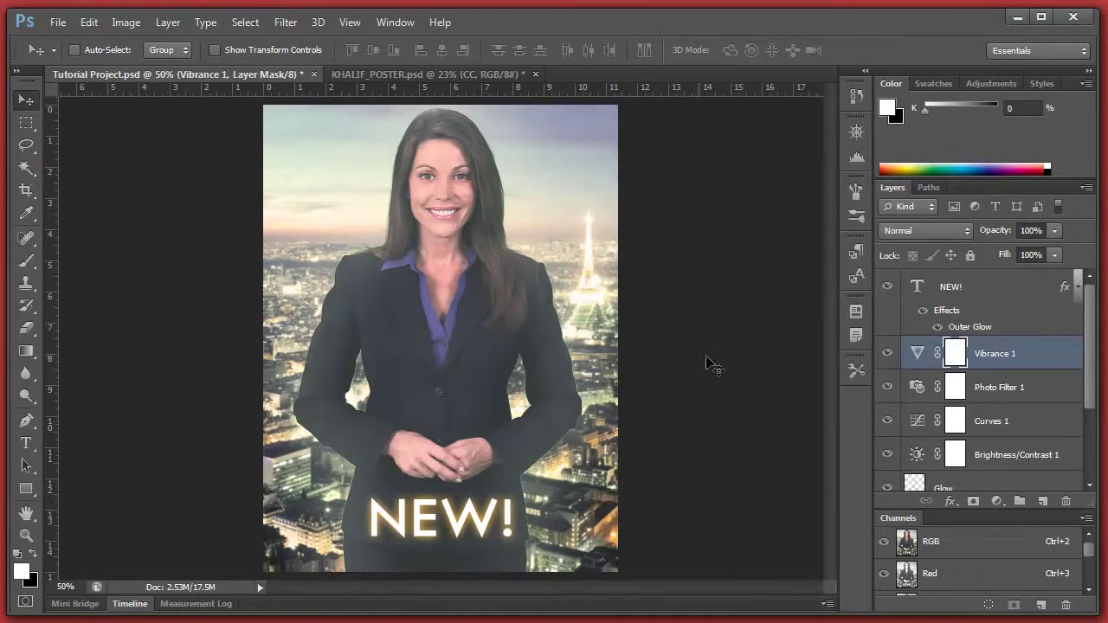
scroll(996, 398, "down", 3)
scroll(1017, 394, "up", 3)
scroll(952, 381, "down", 2)
left_click_drag(886, 287, 891, 389)
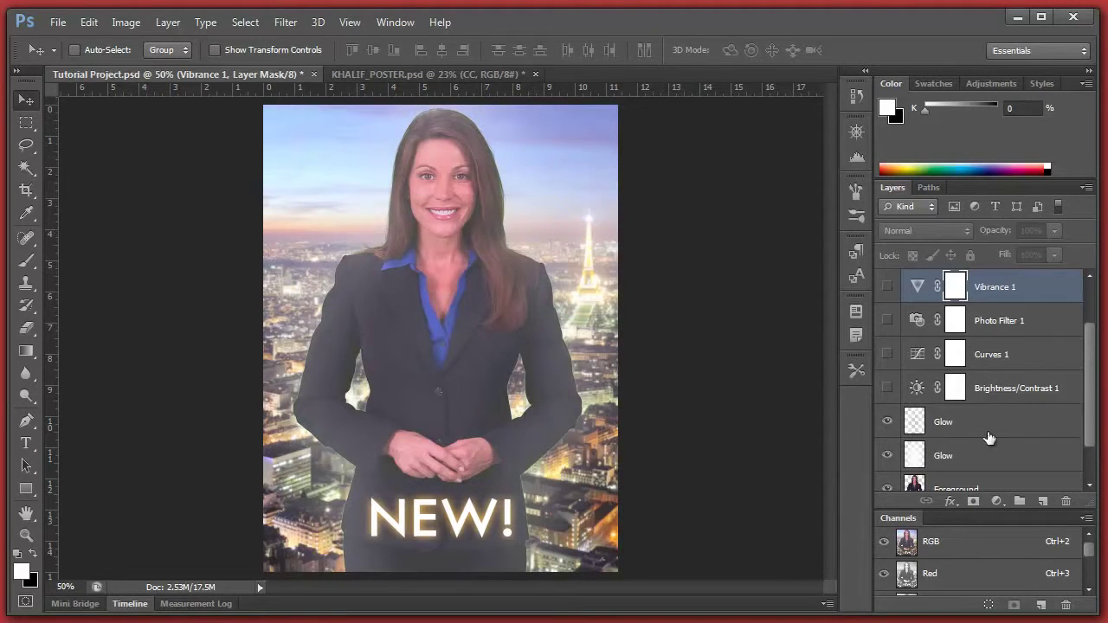
- Hide both Glow layers, then turn one Glow and the colour adjustments back on
scroll(990, 438, "down", 2)
left_click(897, 405)
left_click(896, 383)
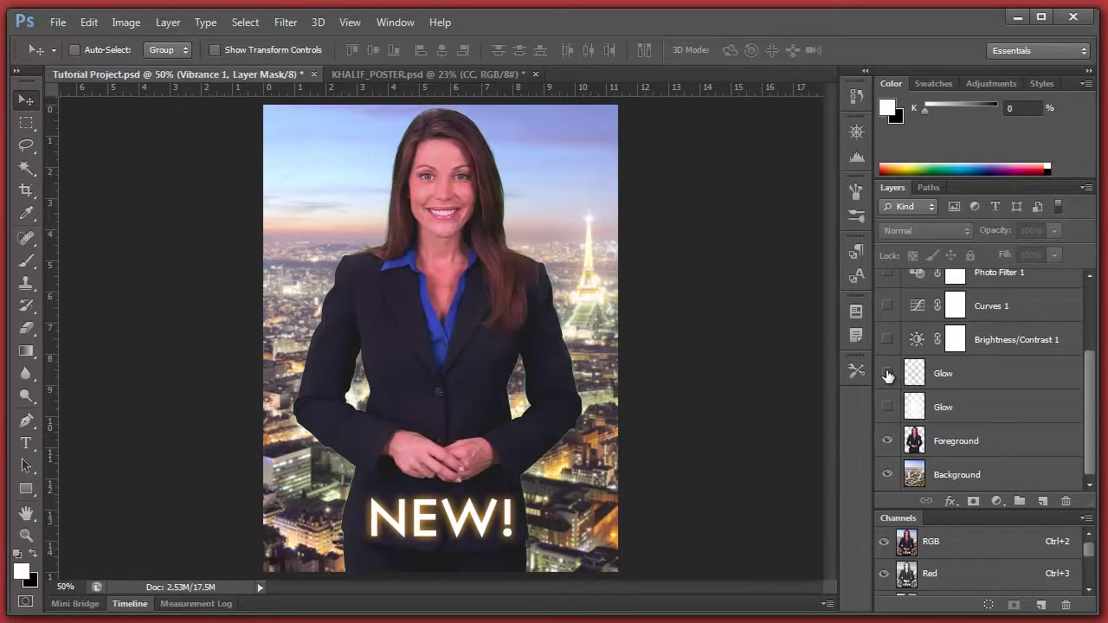
left_click(887, 407)
scroll(888, 389, "up", 2)
scroll(888, 389, "up", 3)
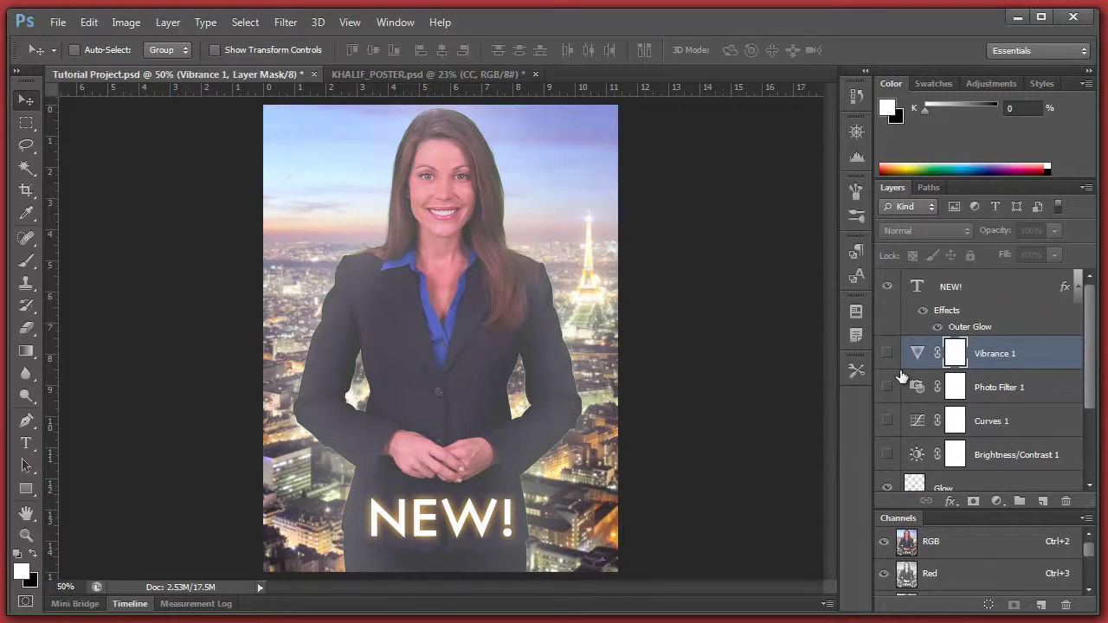
left_click_drag(887, 386, 887, 454)
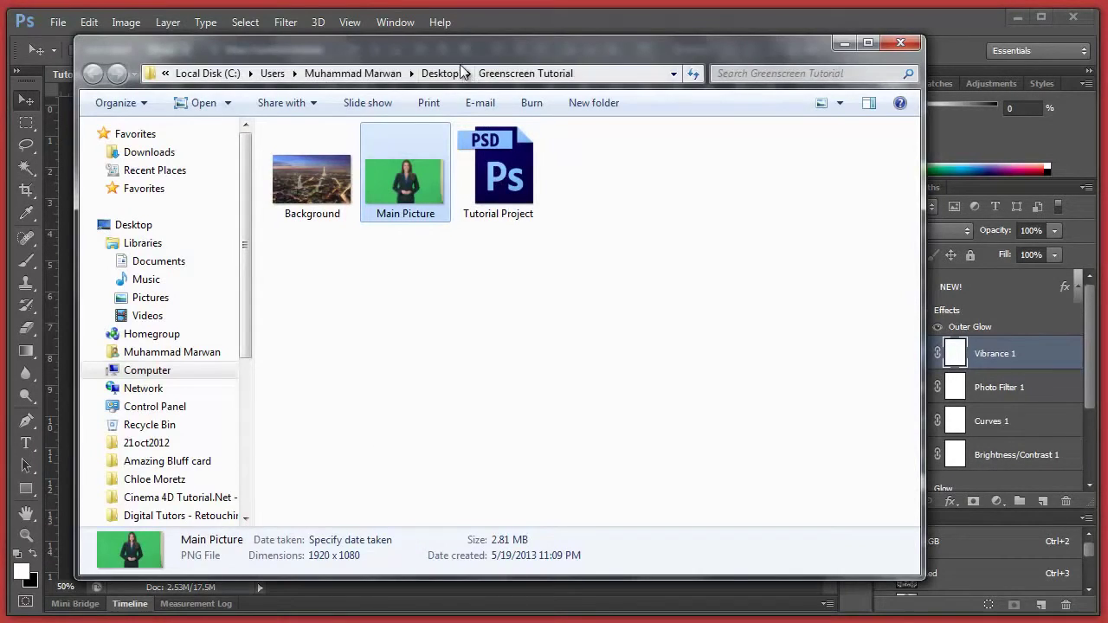
- Drag Main Picture from the Greenscreen Tutorial folder into Photoshop as a new document
left_click_drag(454, 57, 462, 88)
left_click_drag(414, 202, 570, 69)
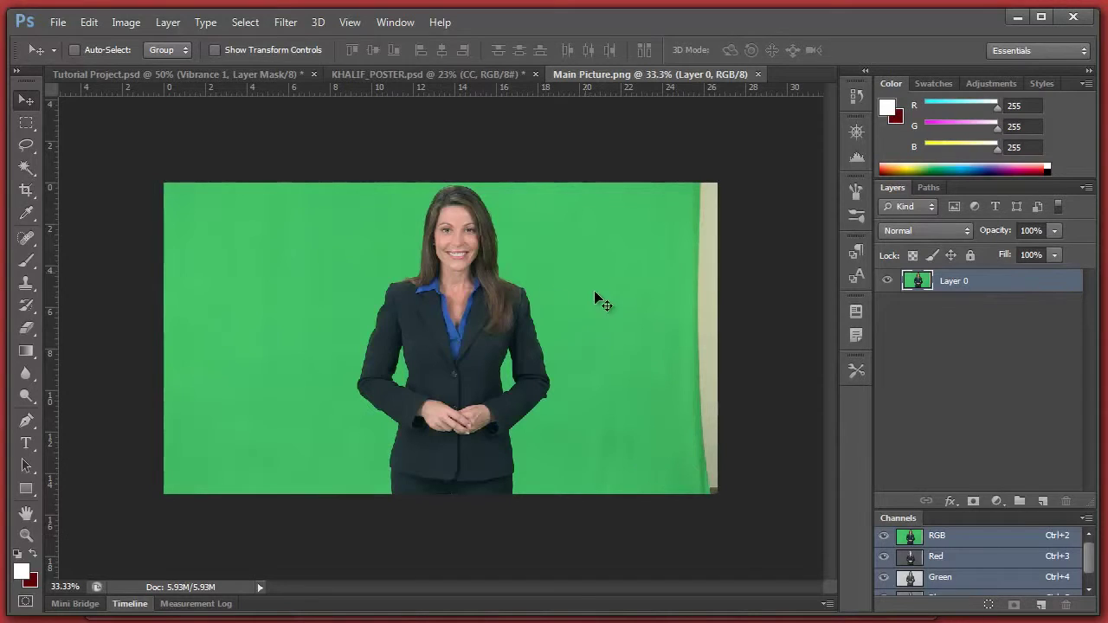
left_click(208, 597)
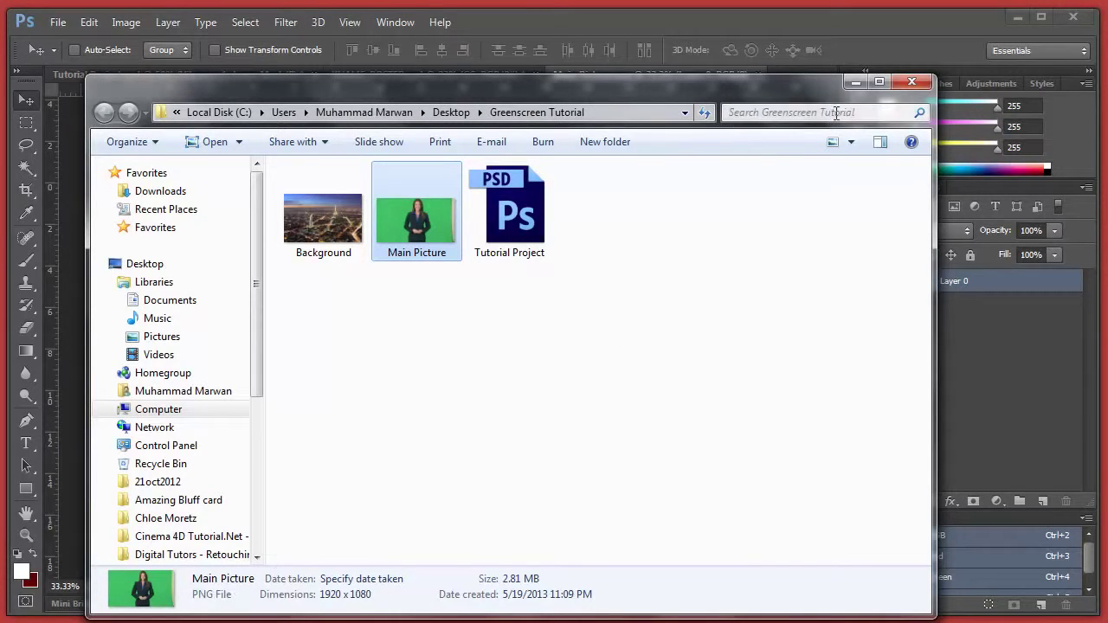
left_click(855, 82)
left_click(959, 286)
type("Foreground")
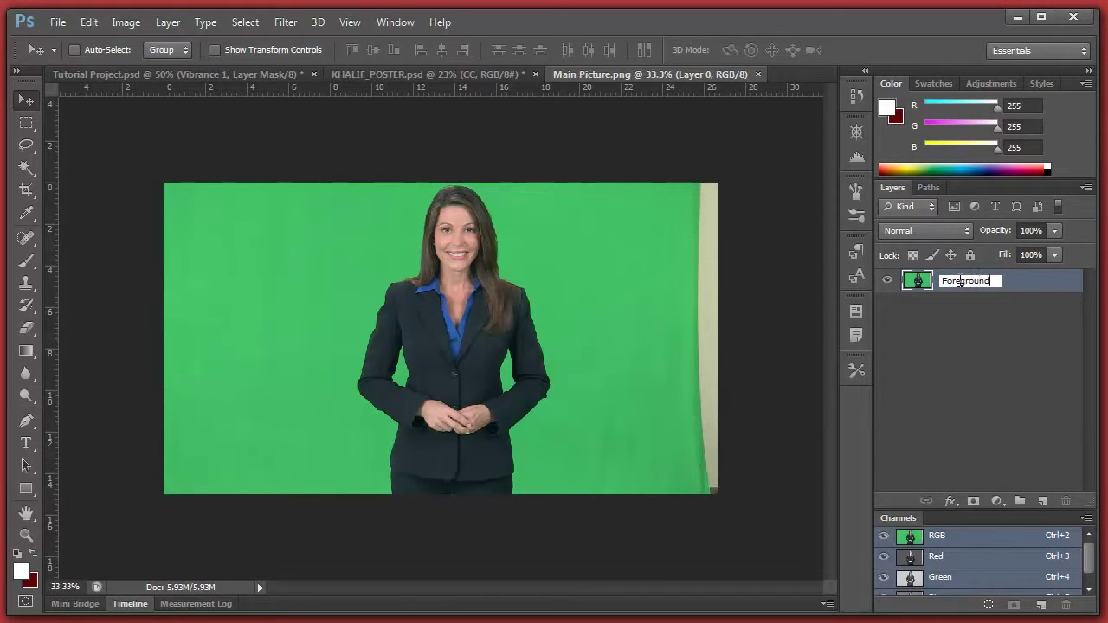
- Name the layer Foreground and crop the image to a narrow portrait around the woman
key("Return")
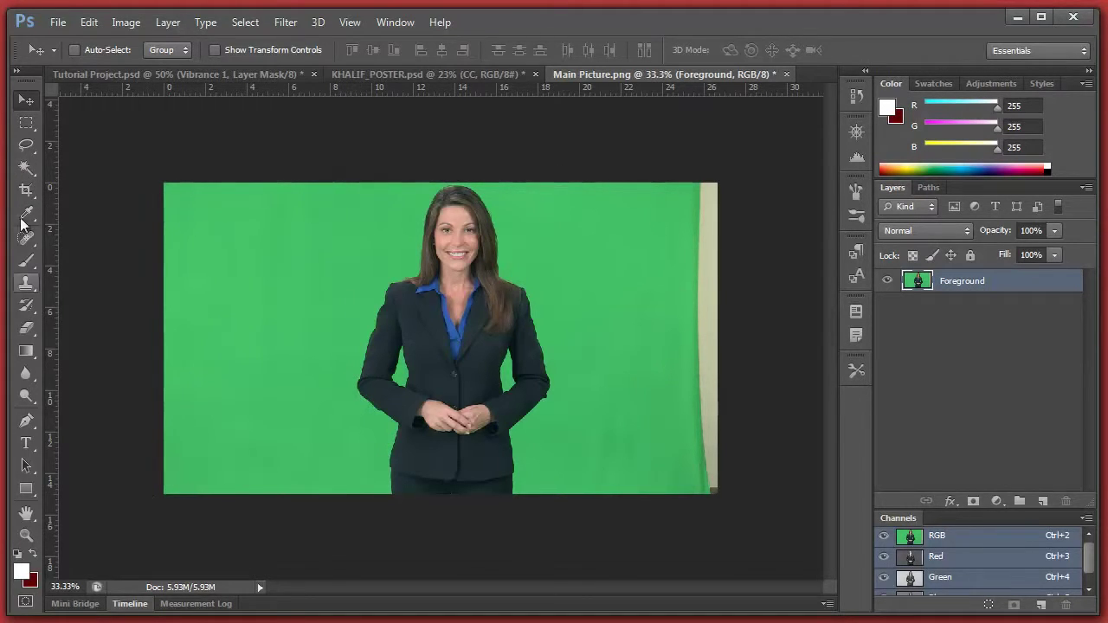
left_click(26, 187)
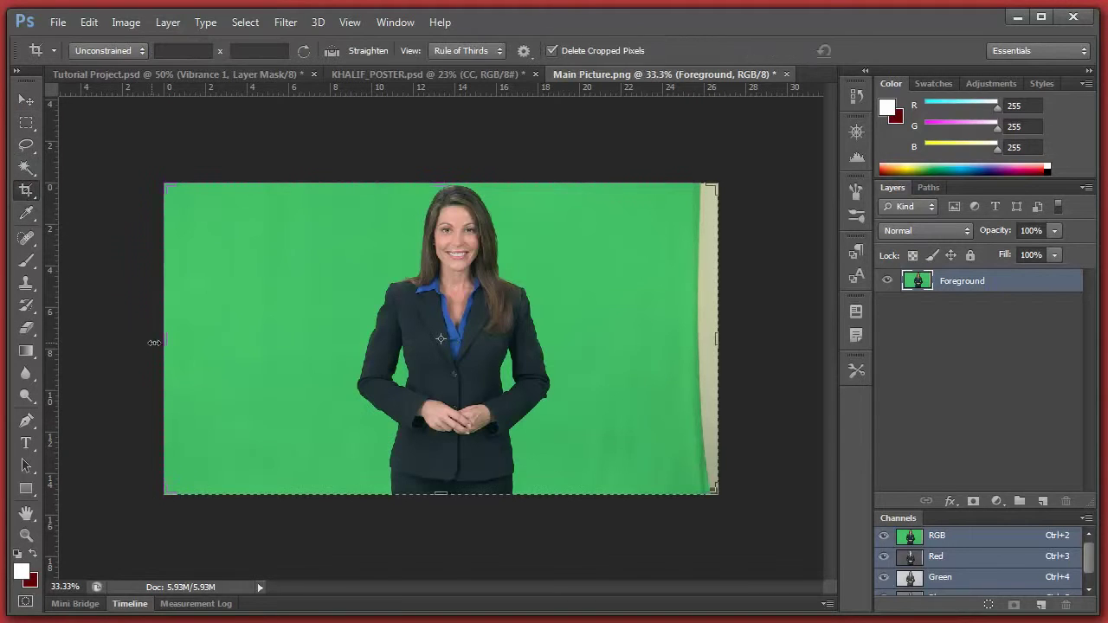
left_click_drag(165, 339, 256, 339)
left_click_drag(631, 339, 553, 342)
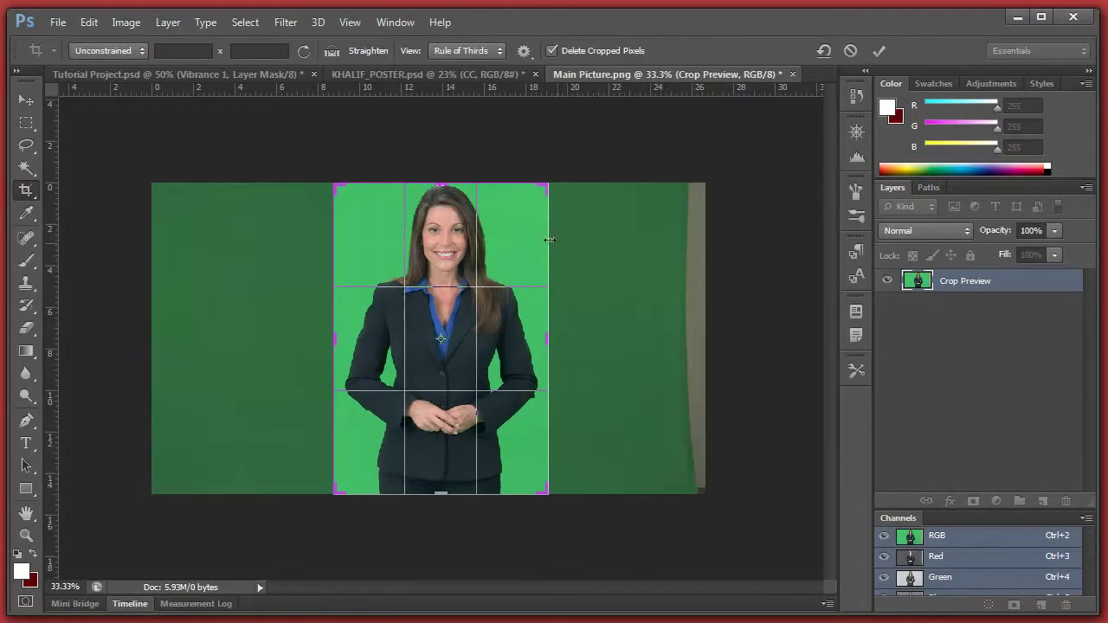
left_click(879, 52)
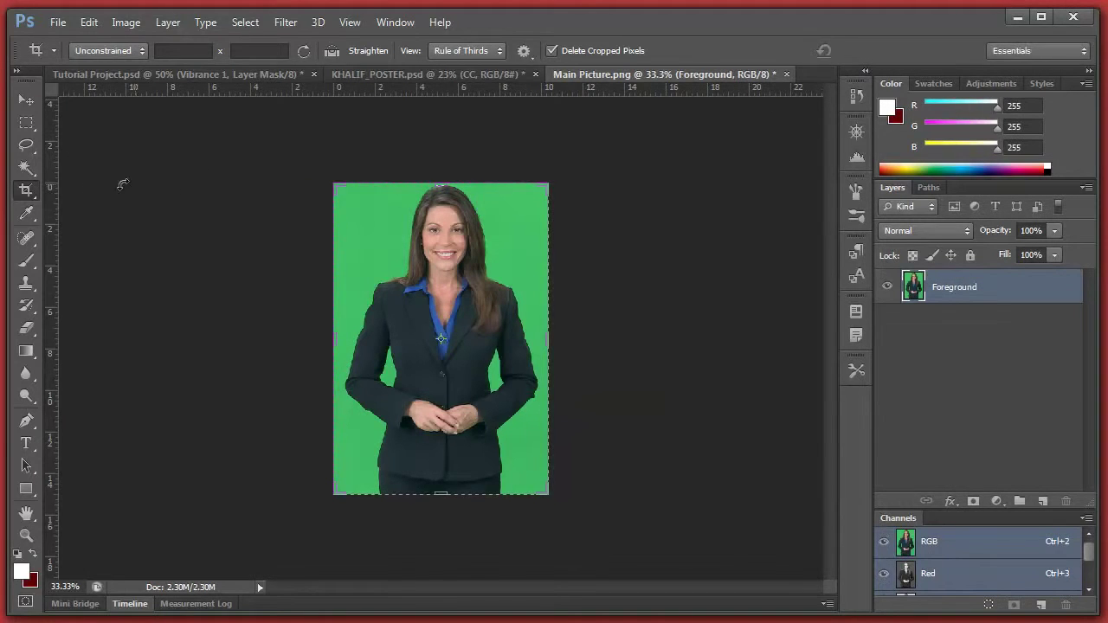
left_click(26, 100)
left_click(77, 586)
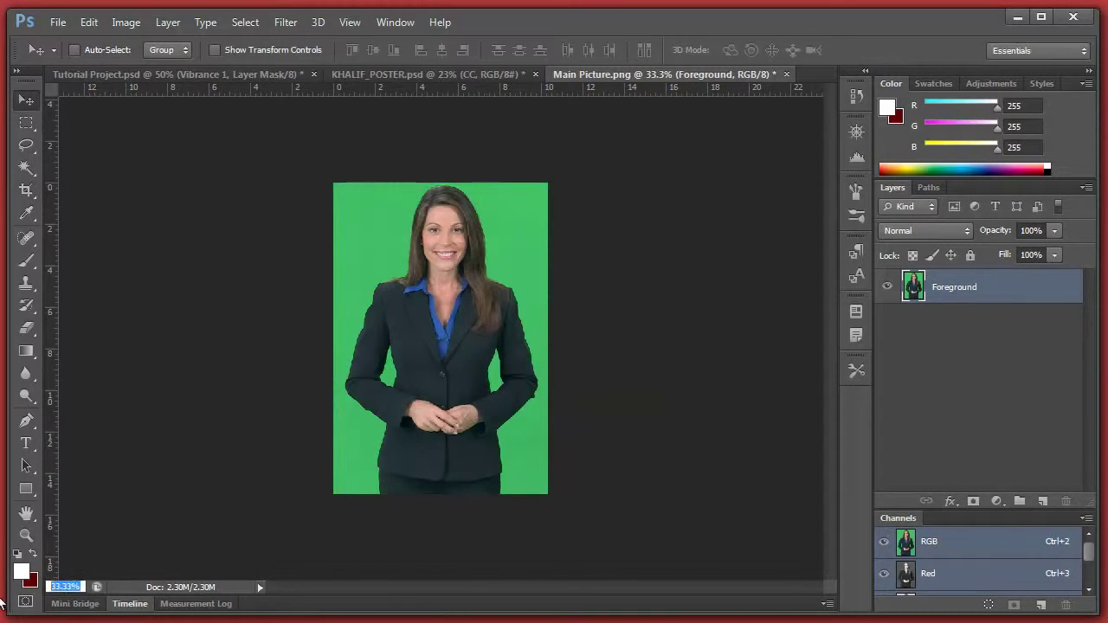
type("50")
key("Return")
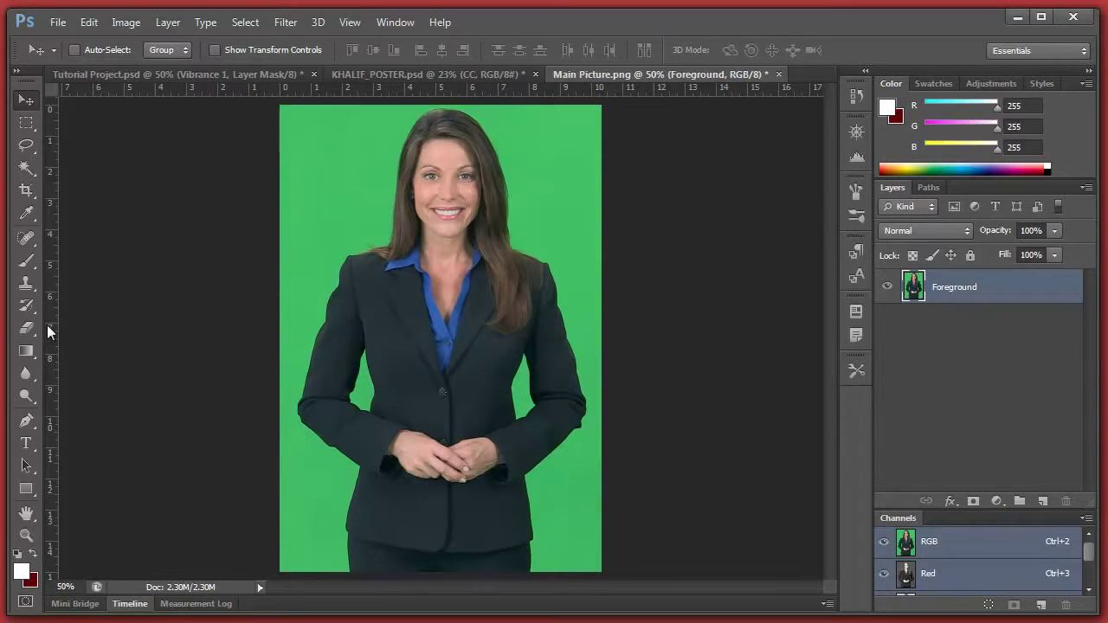
left_click_drag(26, 328, 95, 339)
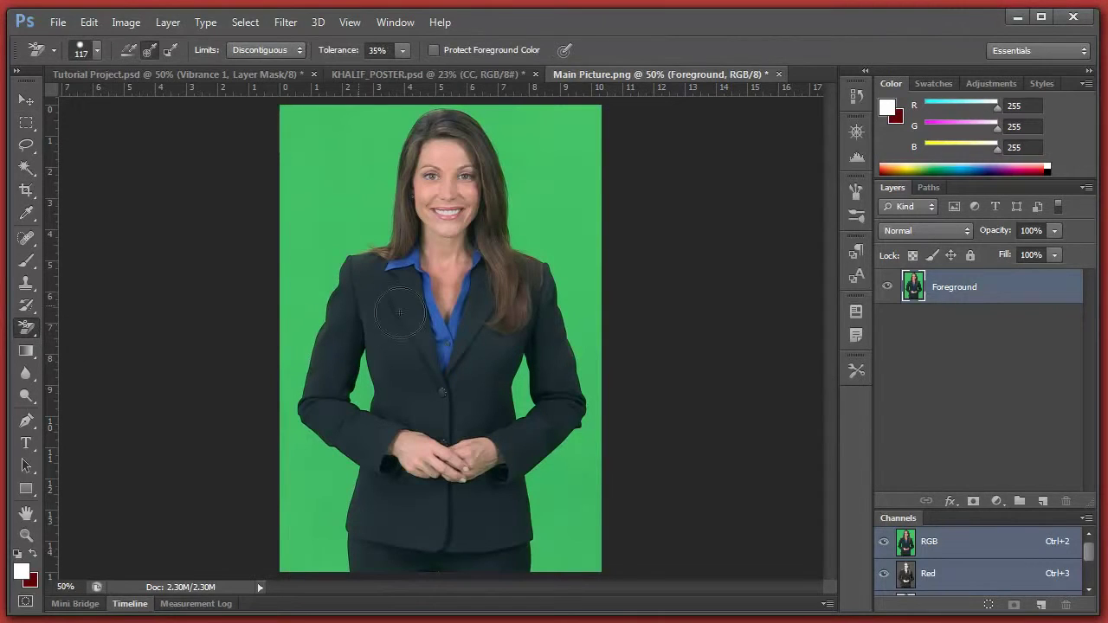
left_click(520, 194)
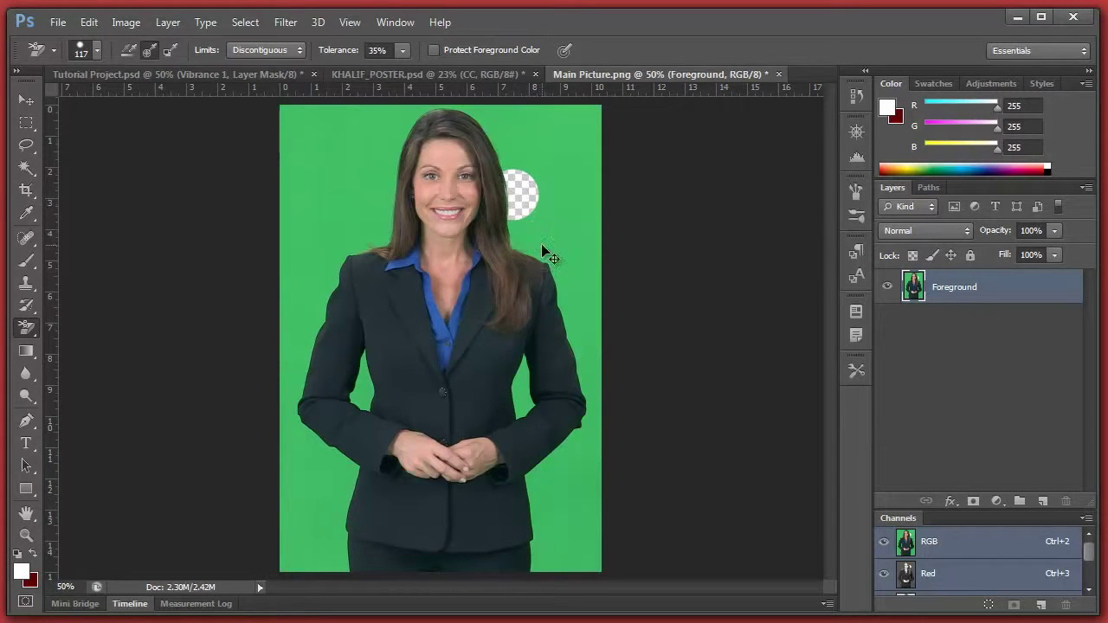
key("ctrl+z")
left_click(525, 233)
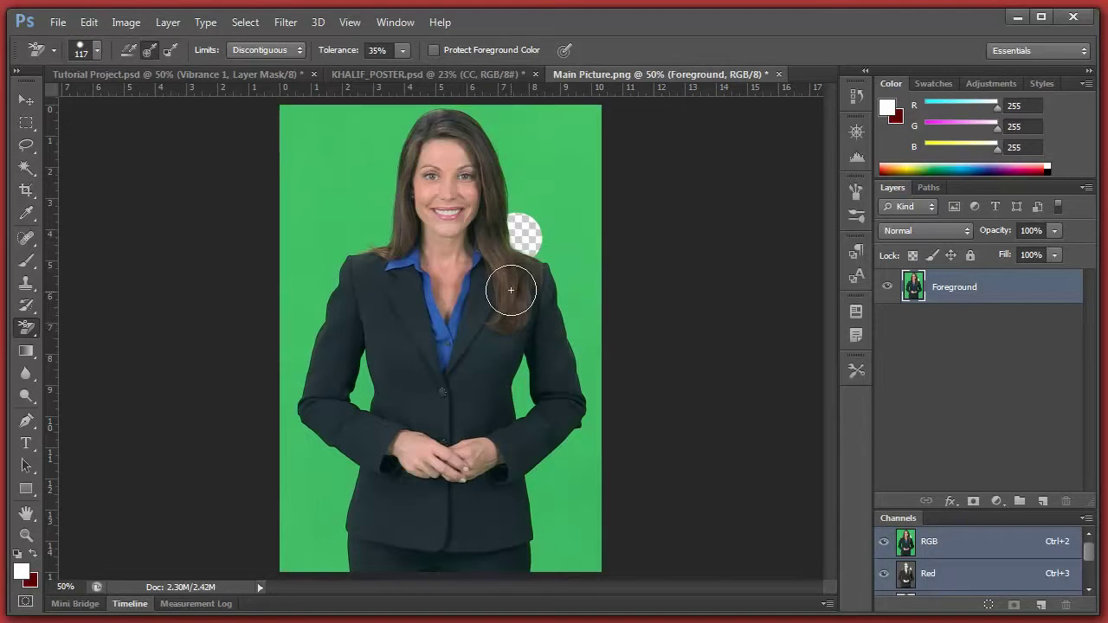
key("ctrl+z")
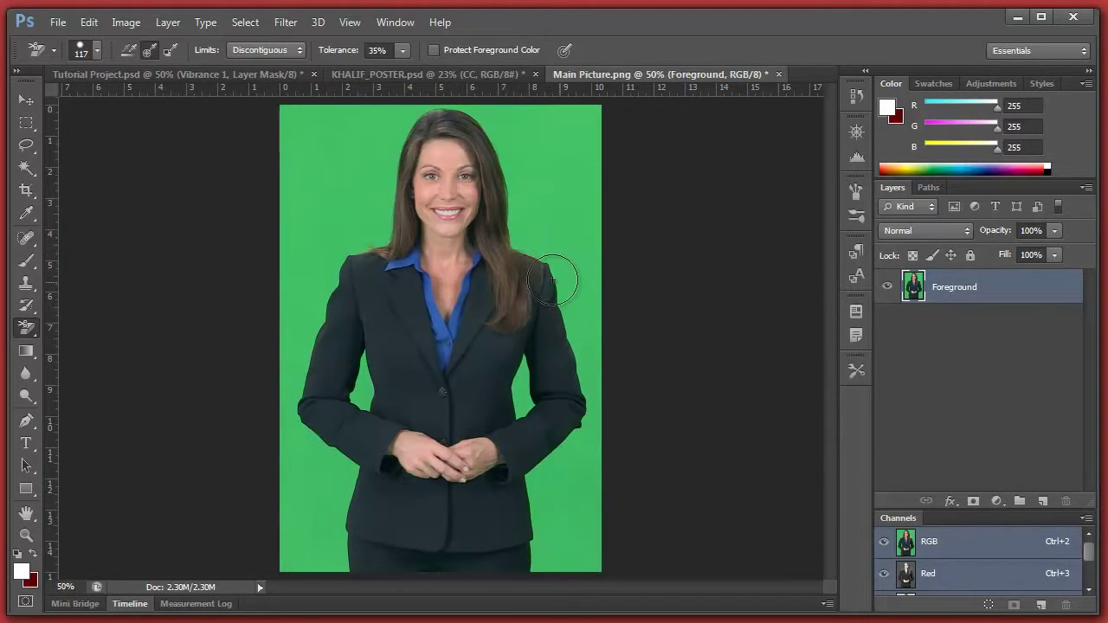
left_click(27, 101)
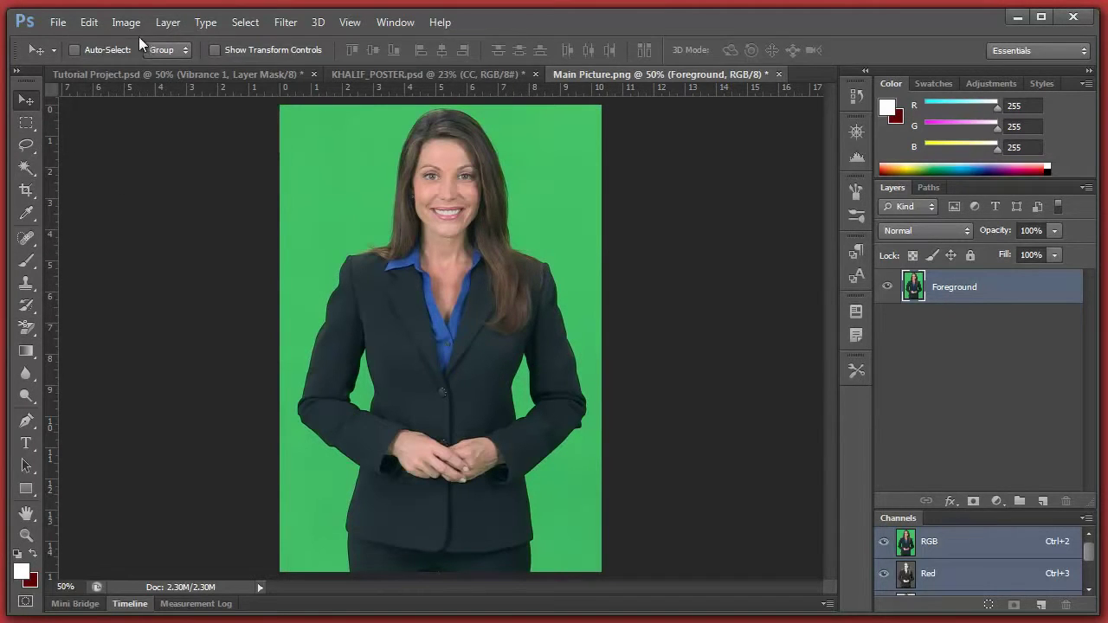
left_click(125, 22)
- Apply a Curves adjustment lowering the Green channel's midpoint on the Foreground layer
left_click(370, 100)
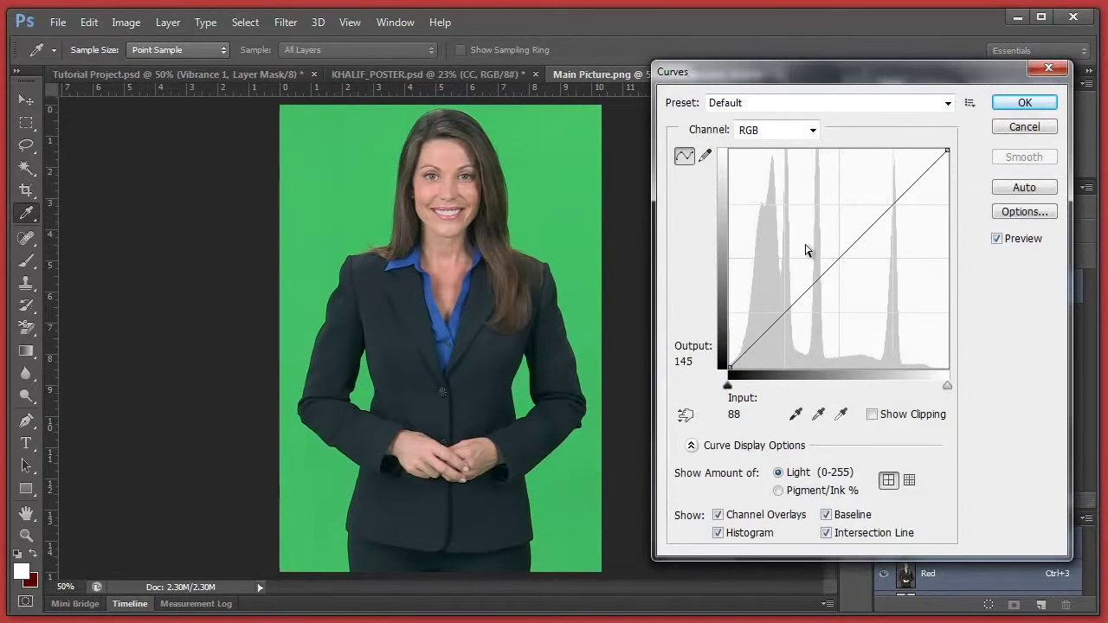
left_click(789, 131)
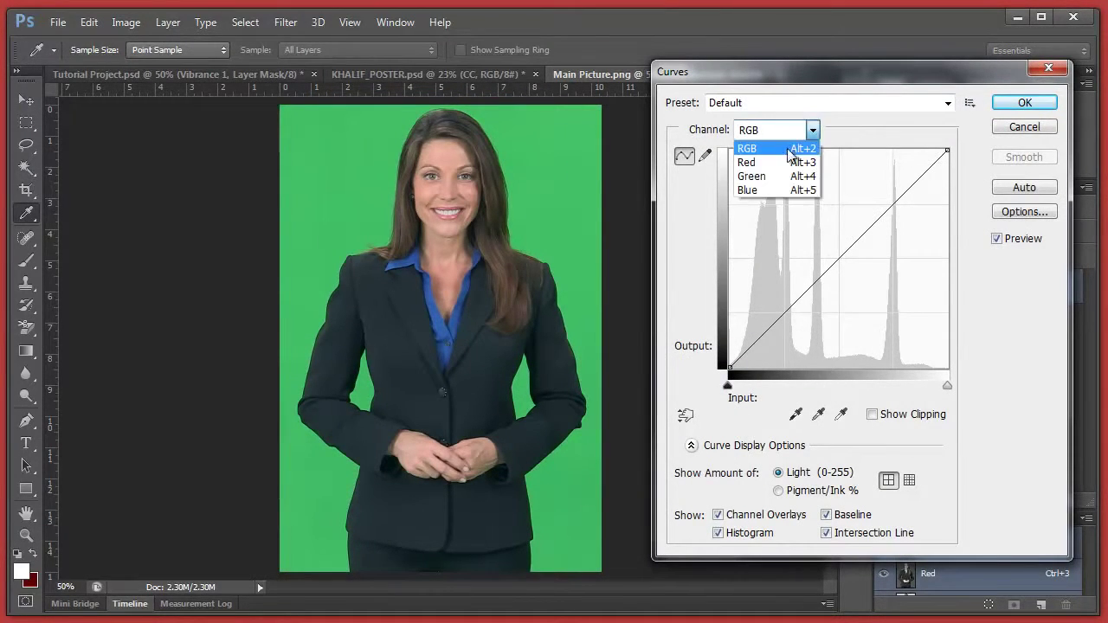
left_click(753, 176)
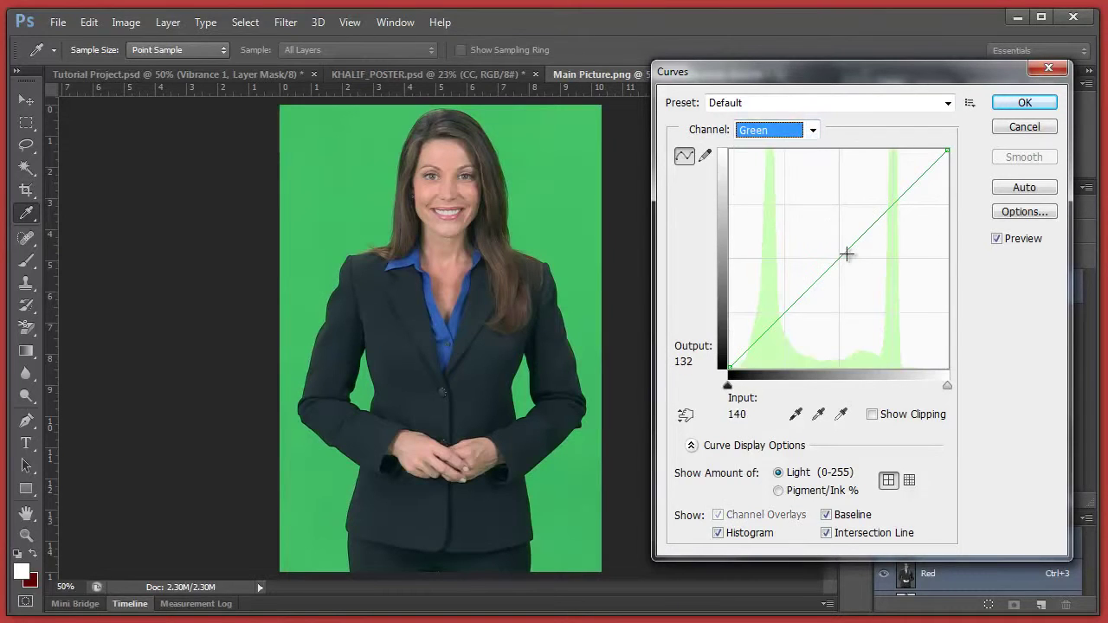
left_click_drag(838, 259, 855, 269)
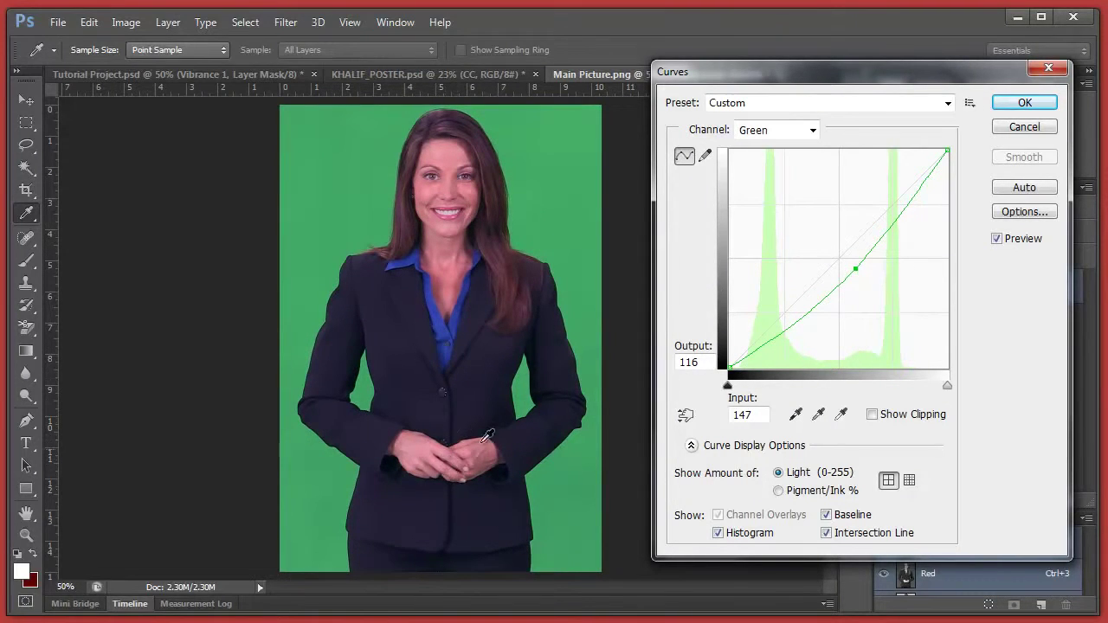
left_click(1011, 107)
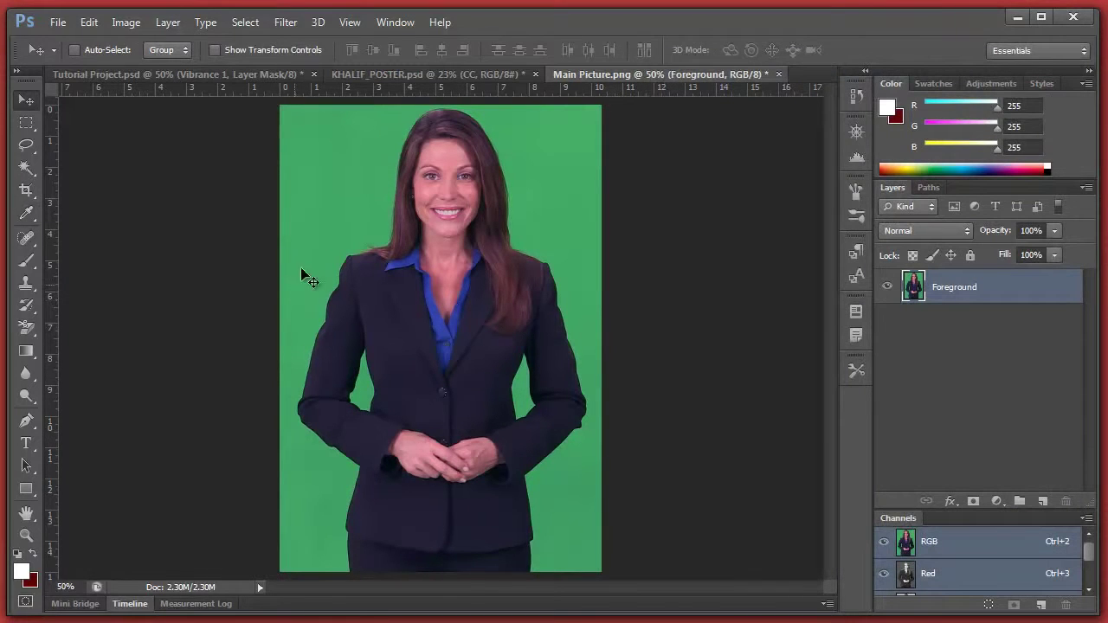
- Select the Background Eraser tool with a 117 px brush
left_click(24, 327)
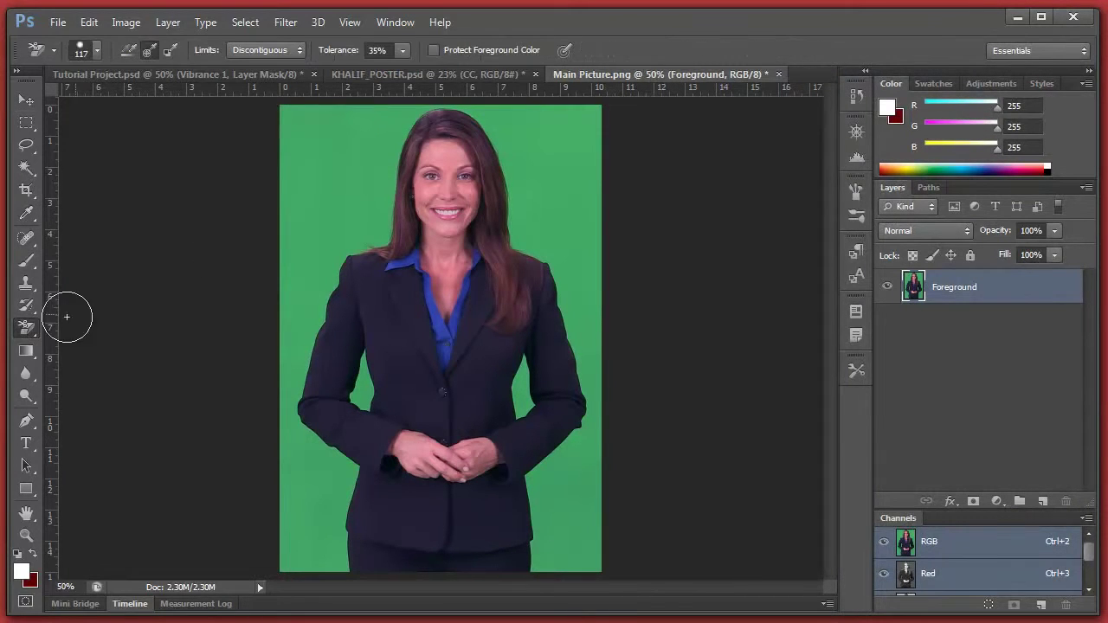
right_click(25, 330)
left_click(126, 341)
right_click(516, 148)
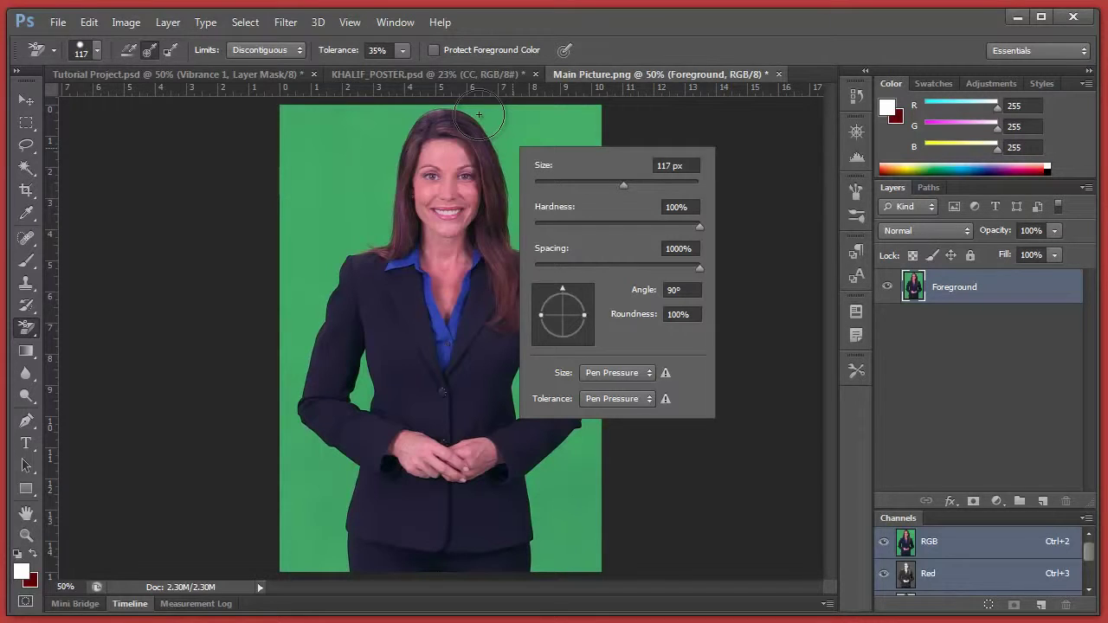
left_click(479, 114)
- Erase a wide green band around her head, her outline, and the gaps beside both arms
mouse_move(479, 114)
left_mouse_down()
mouse_move(591, 349)
mouse_move(585, 437)
mouse_move(513, 501)
mouse_move(549, 554)
mouse_move(543, 564)
left_mouse_up()
mouse_move(329, 554)
left_mouse_down()
mouse_move(345, 519)
mouse_move(342, 465)
mouse_move(297, 404)
mouse_move(301, 350)
mouse_move(343, 246)
mouse_move(432, 109)
left_mouse_up()
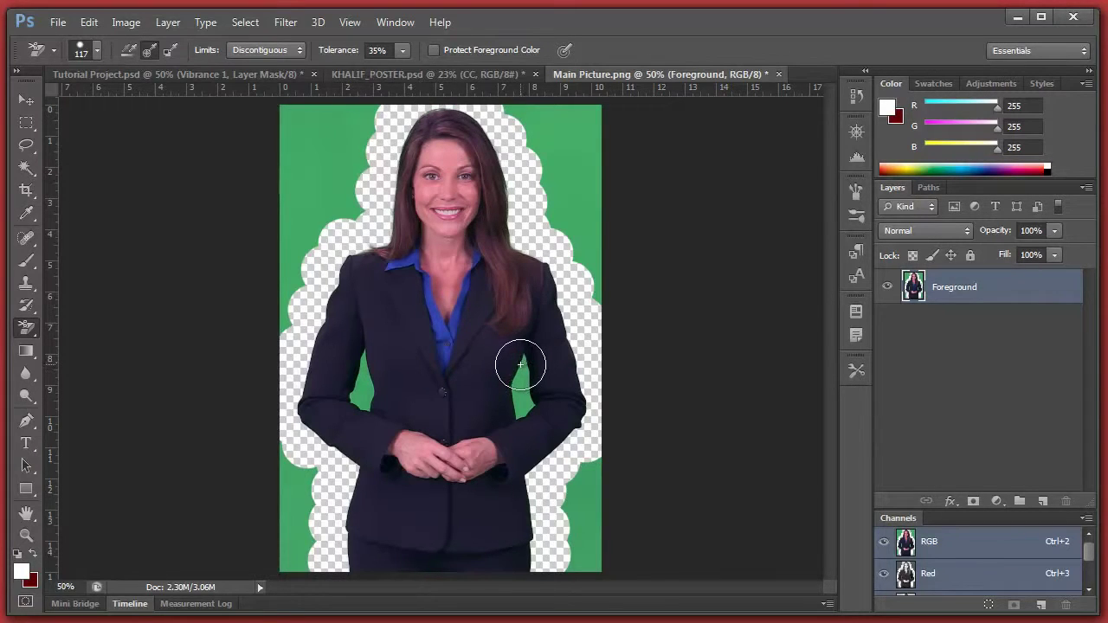
left_click(515, 408)
left_click(363, 405)
left_click(365, 374)
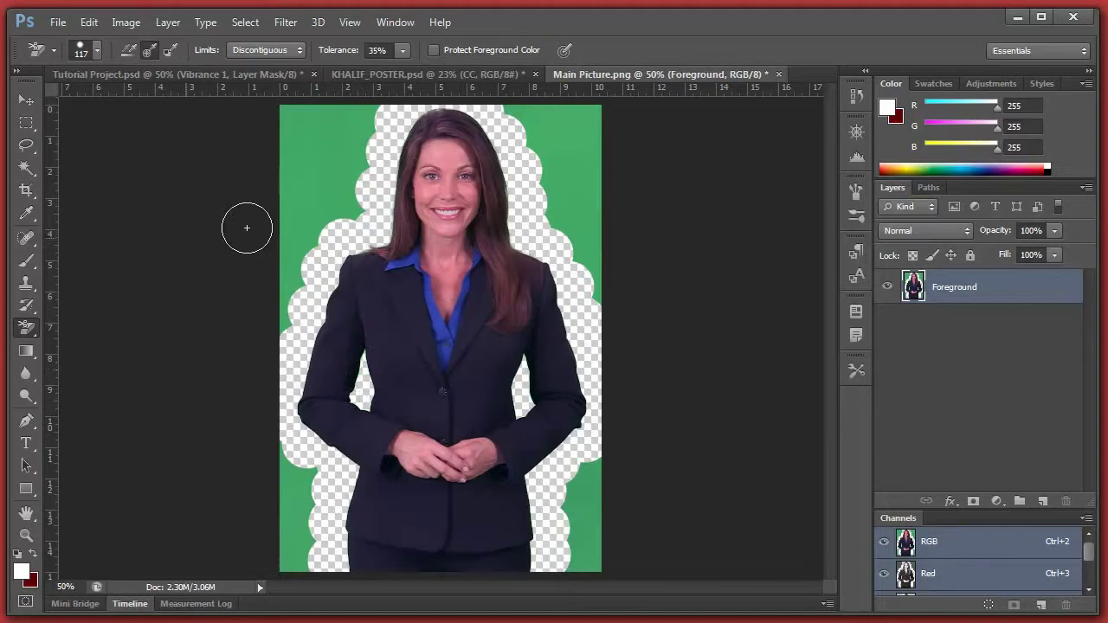
left_click(25, 100)
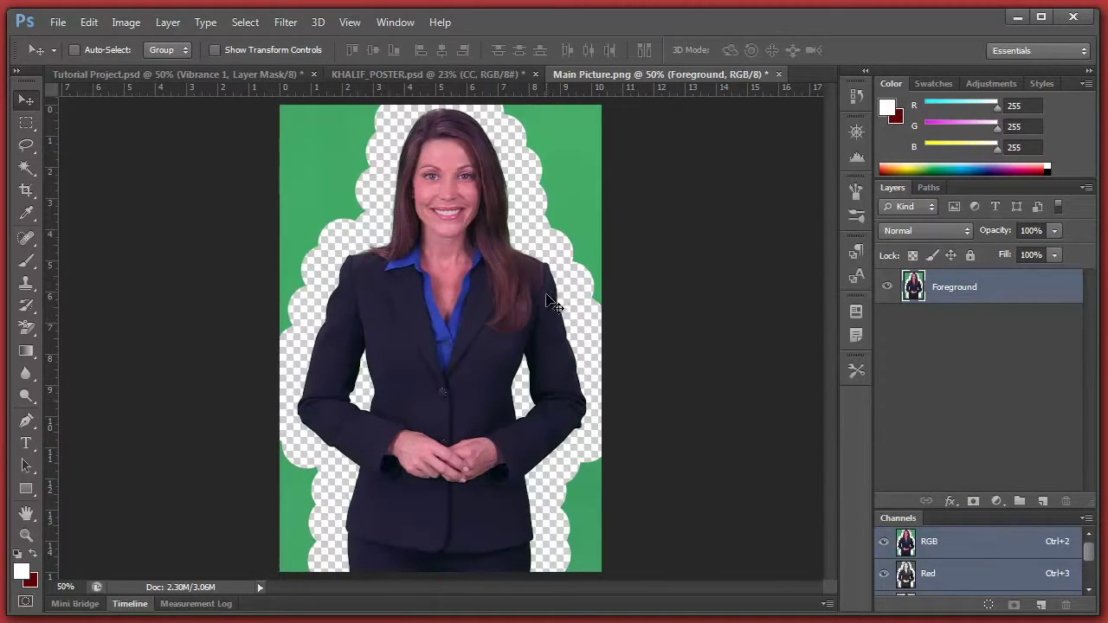
- Add a pure red #ff0000 Color Fill 1 layer and place it below Foreground
left_click(997, 502)
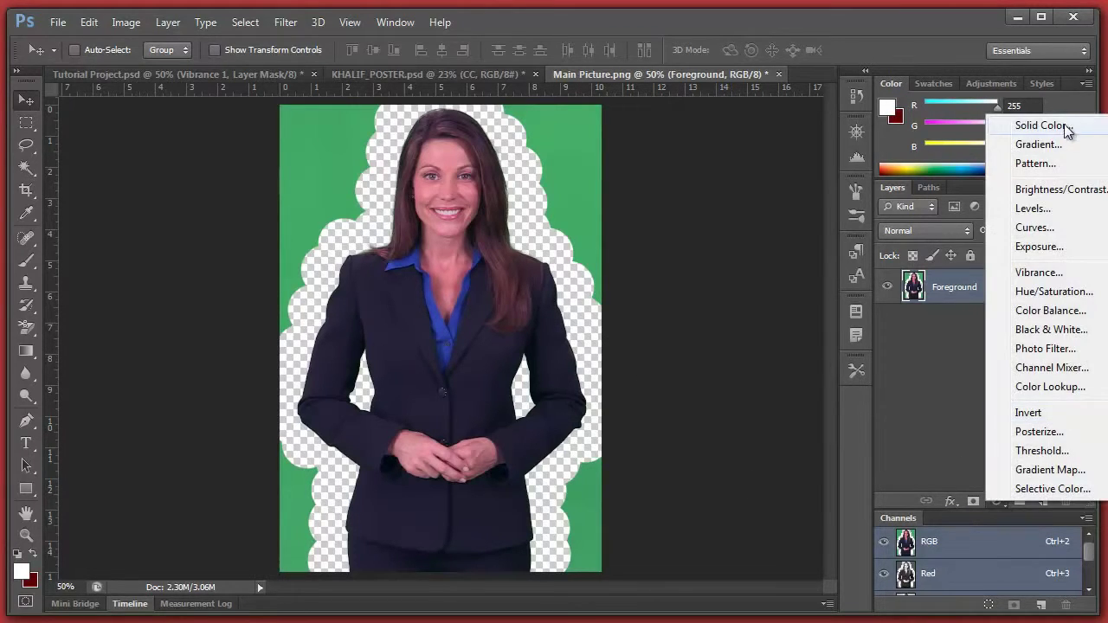
left_click(1070, 125)
left_click_drag(796, 381, 839, 351)
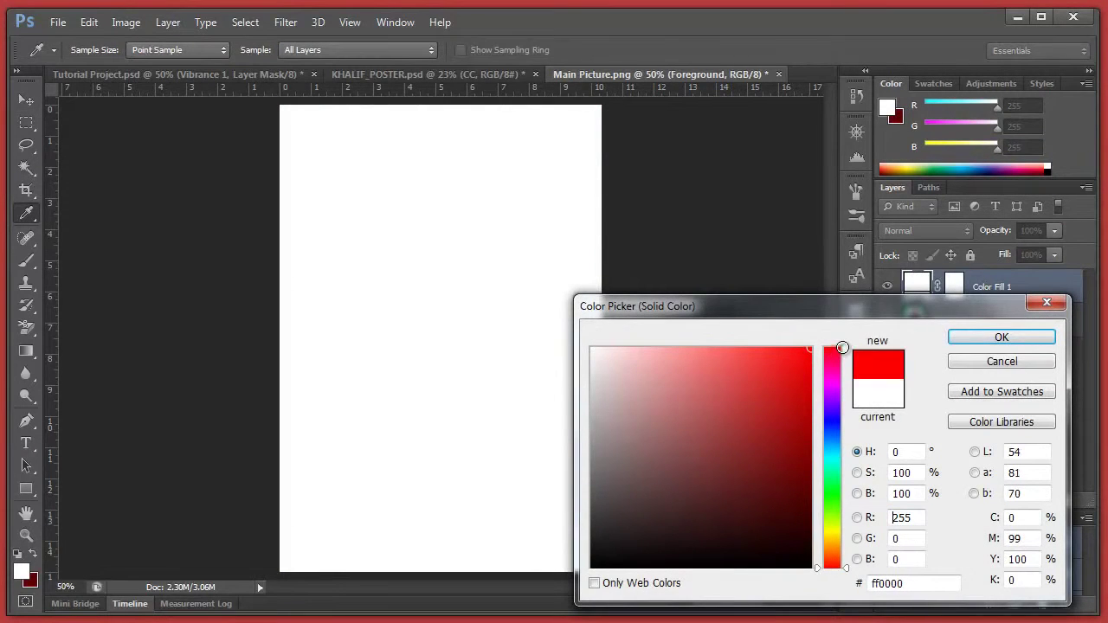
left_click(981, 337)
left_click_drag(1009, 295, 1007, 379)
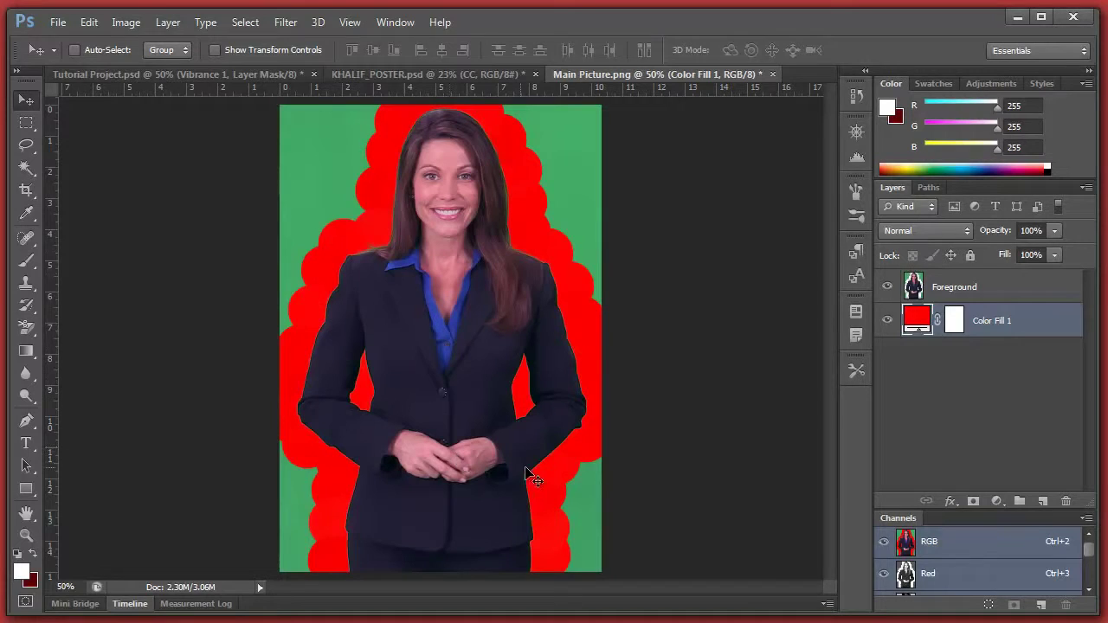
left_click(65, 587)
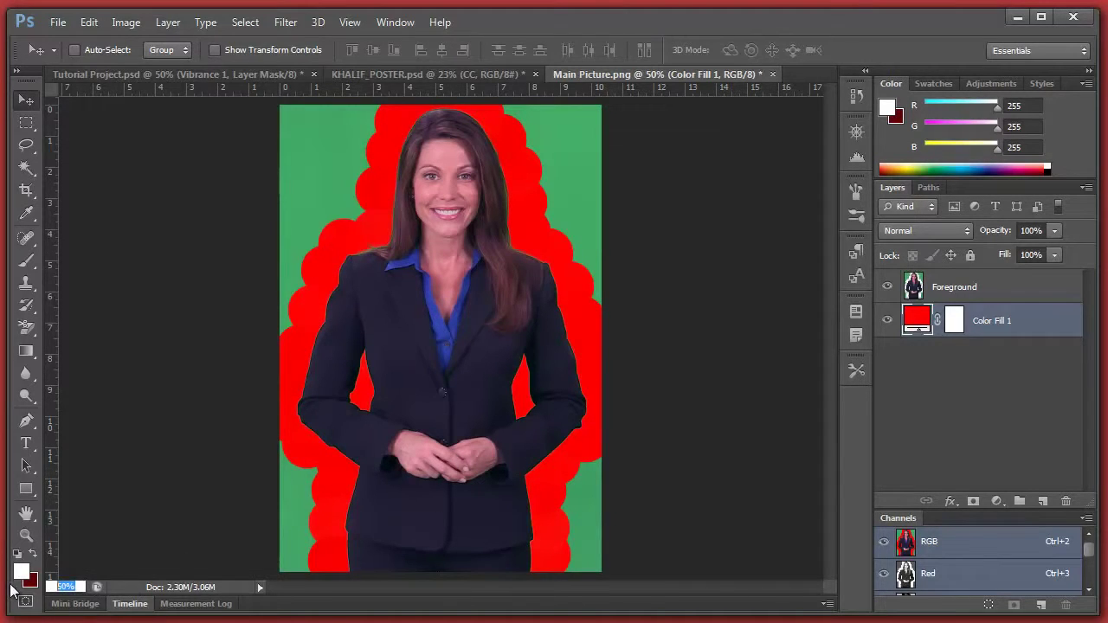
type("80")
- Zoom to 80% and pick the plain Eraser on the Foreground layer
key("Return")
scroll(730, 277, "up", 1)
scroll(730, 277, "up", 2)
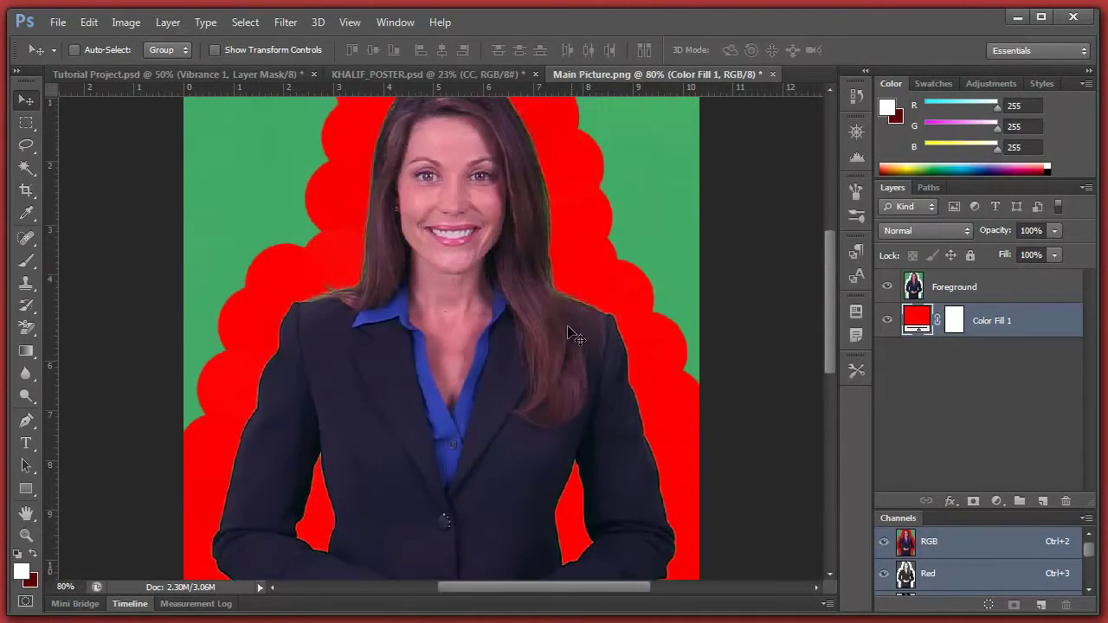
scroll(575, 333, "up", 2)
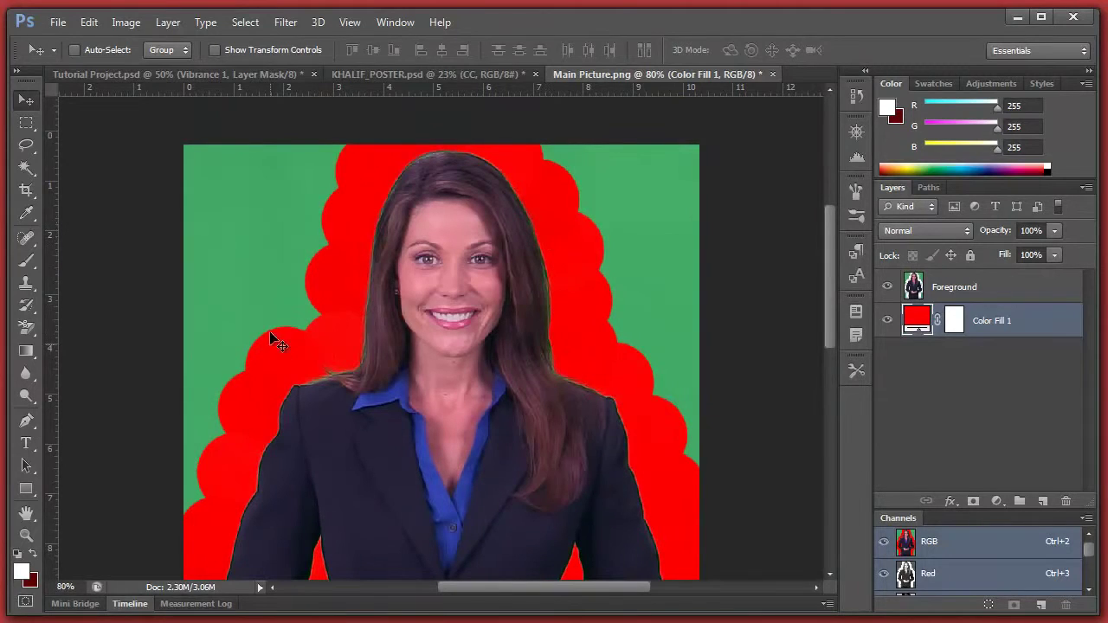
left_click(26, 327)
right_click(26, 327)
left_click(65, 326)
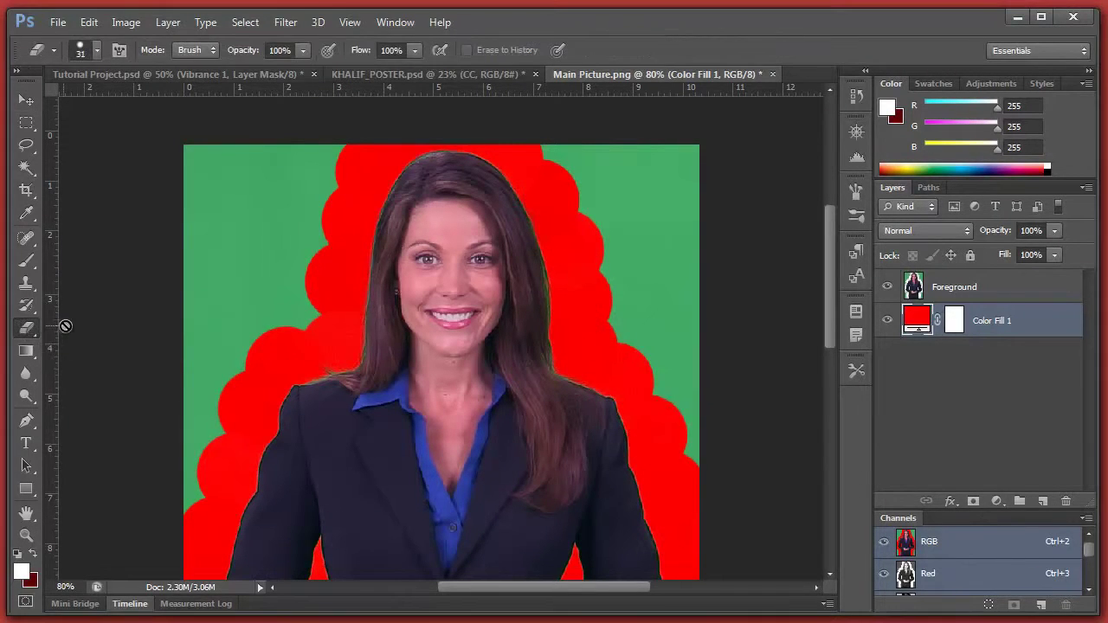
left_click(955, 291)
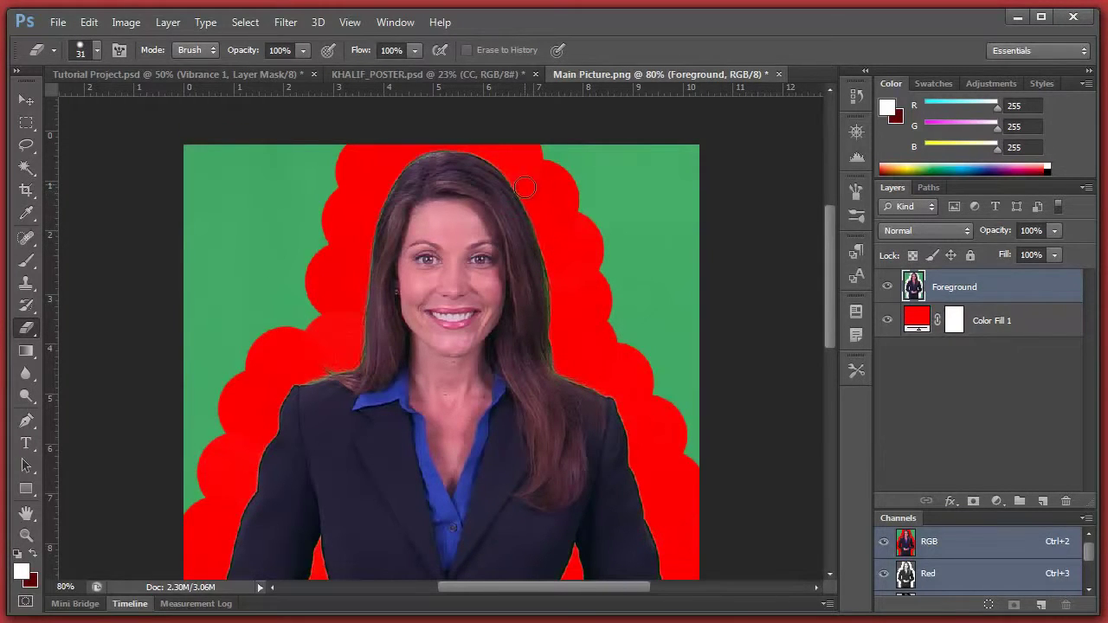
- Erase the remaining green at the top right of her hair and down her right side
left_click_drag(555, 175, 574, 222)
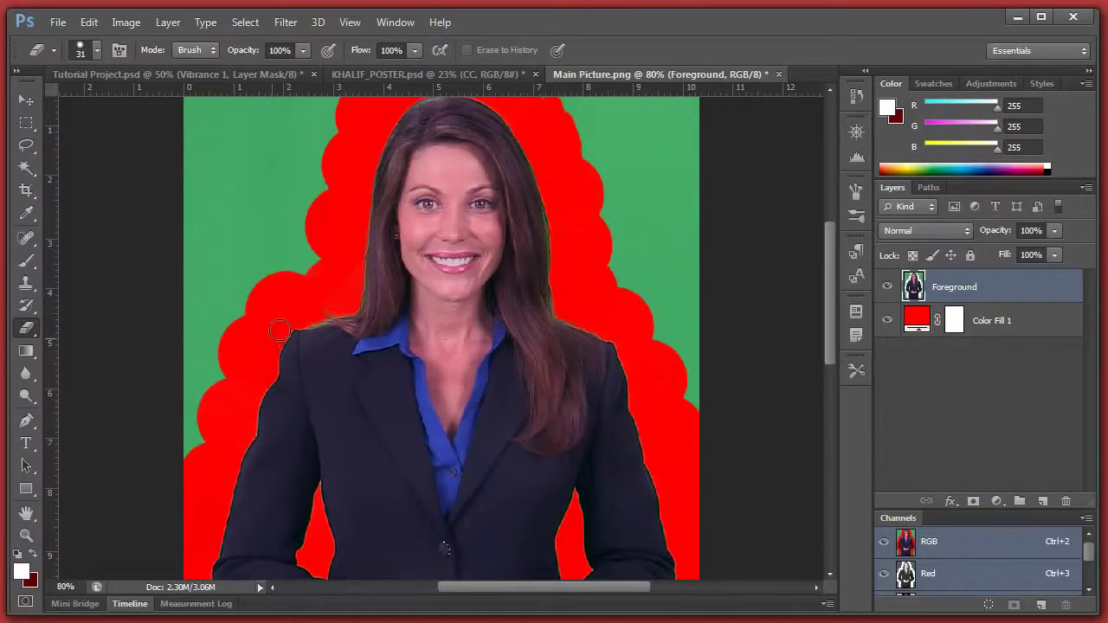
scroll(226, 417, "down", 3)
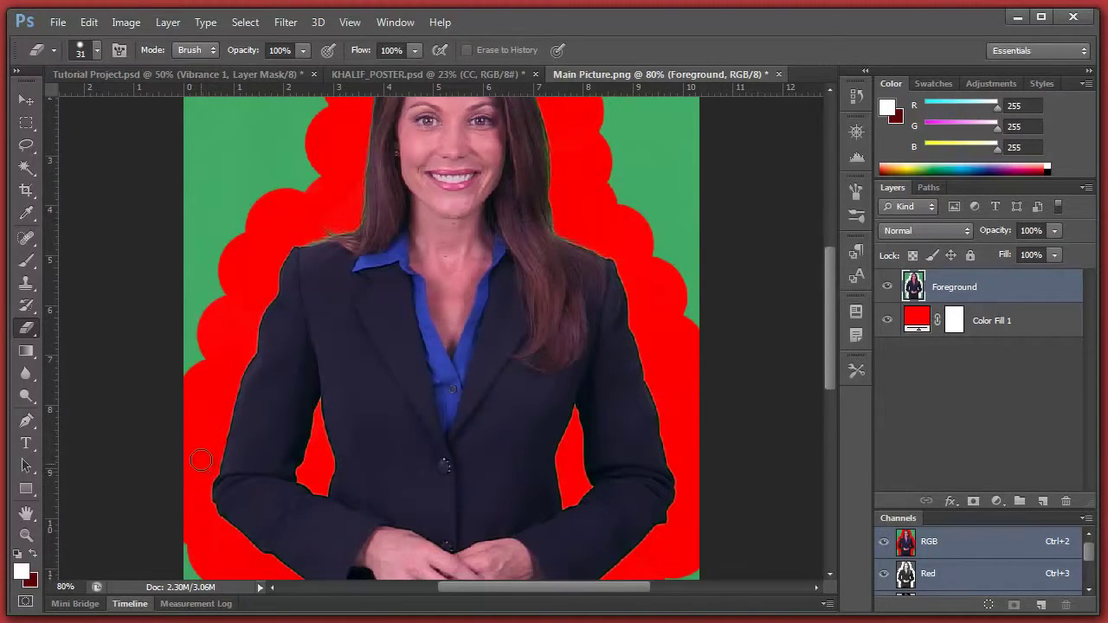
scroll(188, 500, "down", 3)
scroll(213, 429, "down", 1)
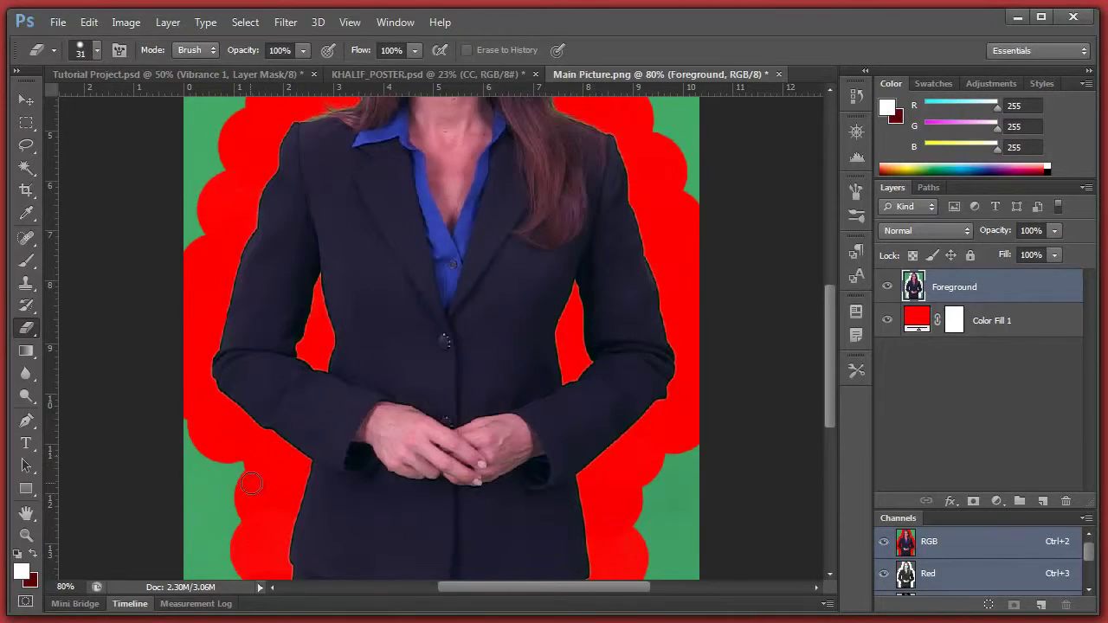
scroll(251, 483, "down", 2)
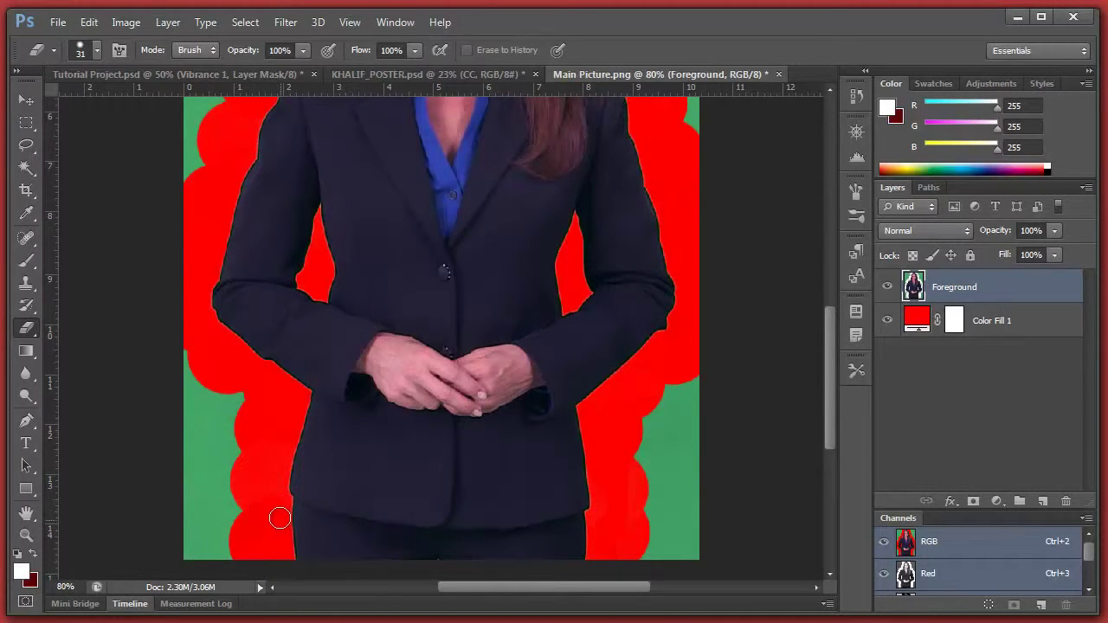
scroll(259, 542, "up", 2)
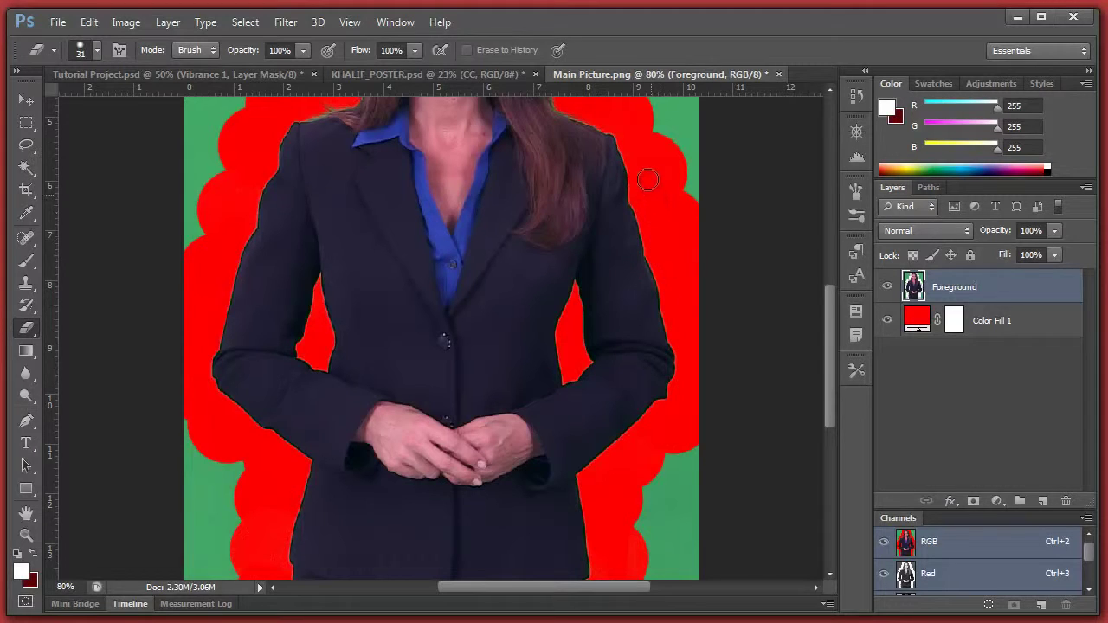
scroll(648, 179, "up", 3)
scroll(605, 236, "up", 2)
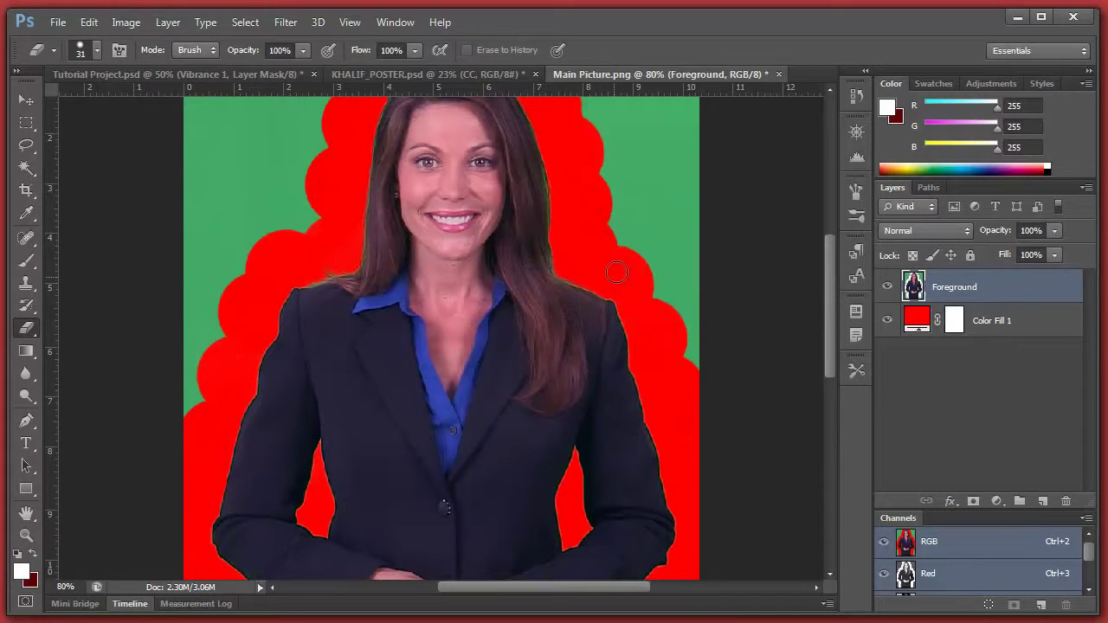
left_click_drag(584, 174, 651, 295)
scroll(678, 378, "down", 3)
scroll(564, 346, "up", 3)
scroll(564, 346, "up", 2)
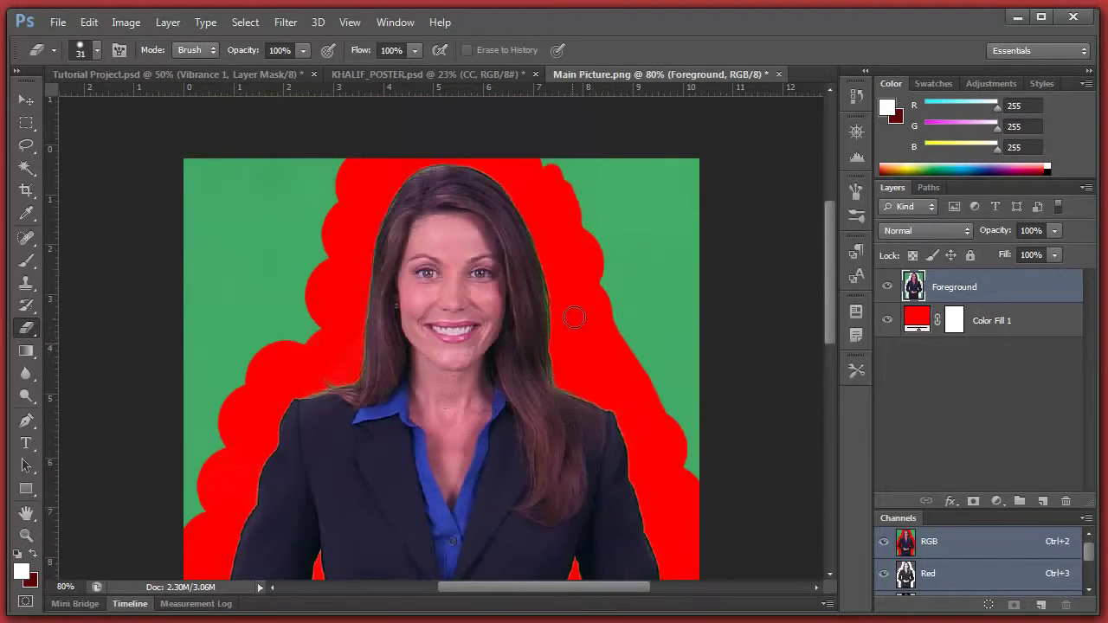
- Zoom the view through 30% and 35%, settling at 50%
left_click(26, 100)
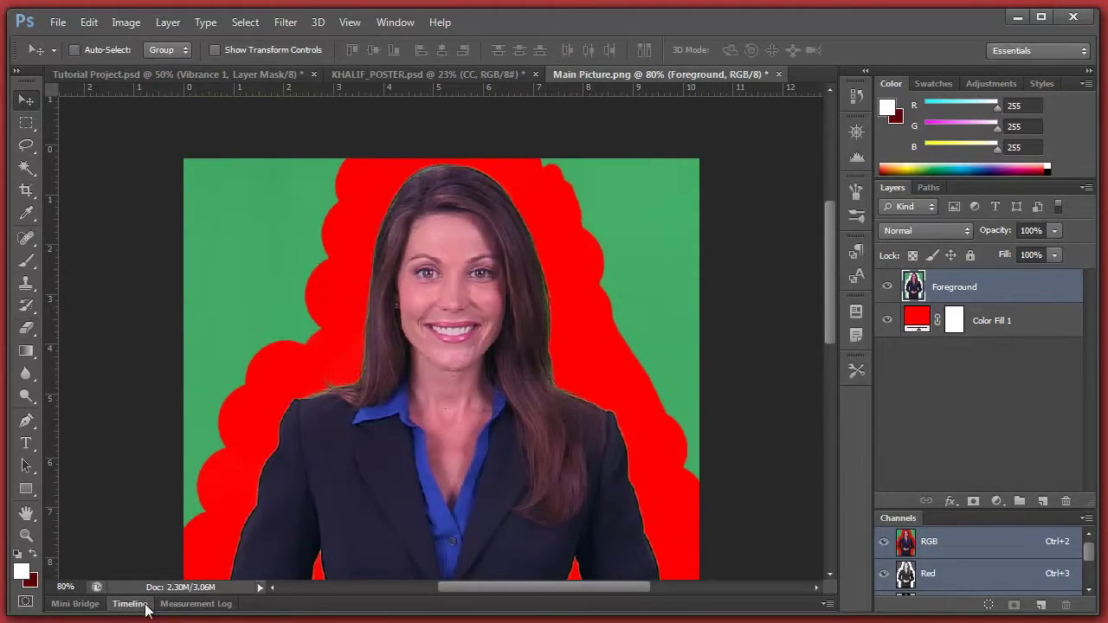
left_click(78, 586)
type("0")
key("Return")
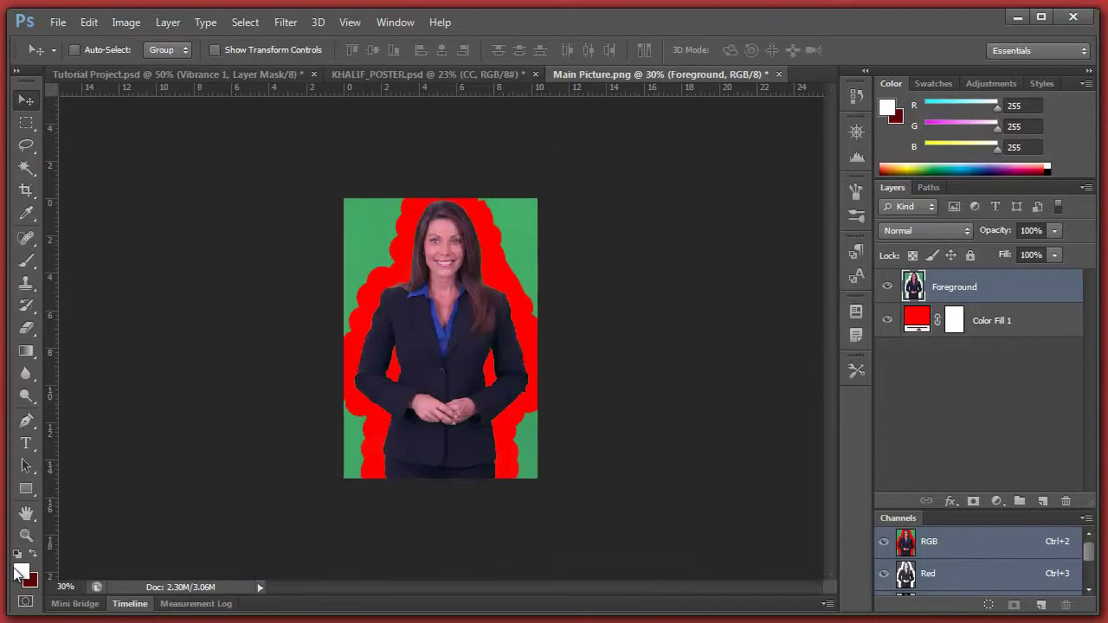
left_click(84, 588)
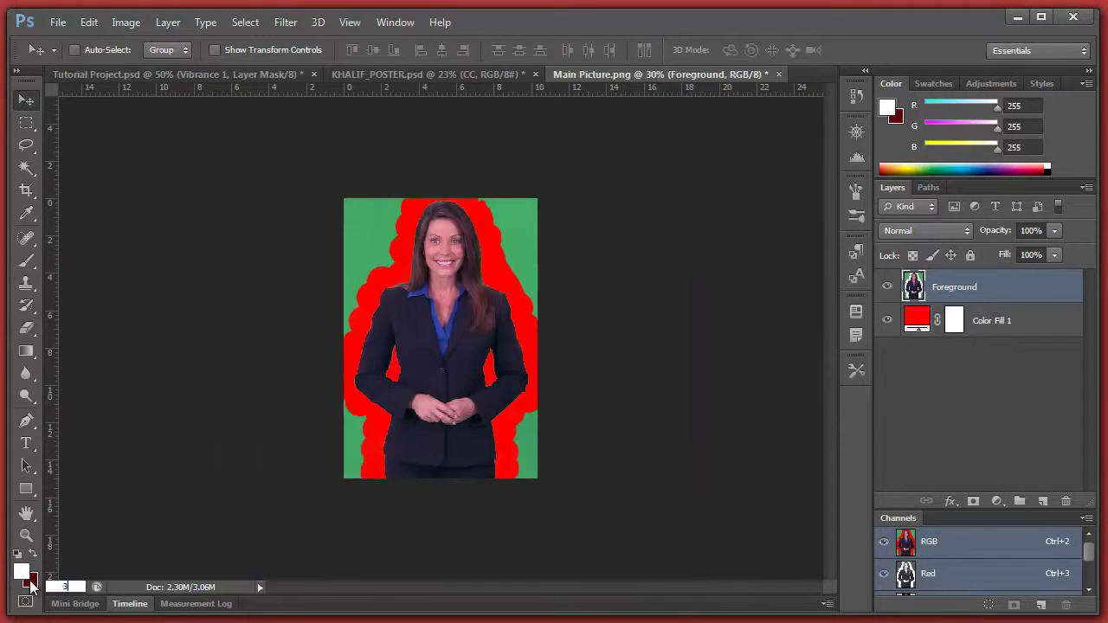
type("5")
key("Return")
left_click(86, 587)
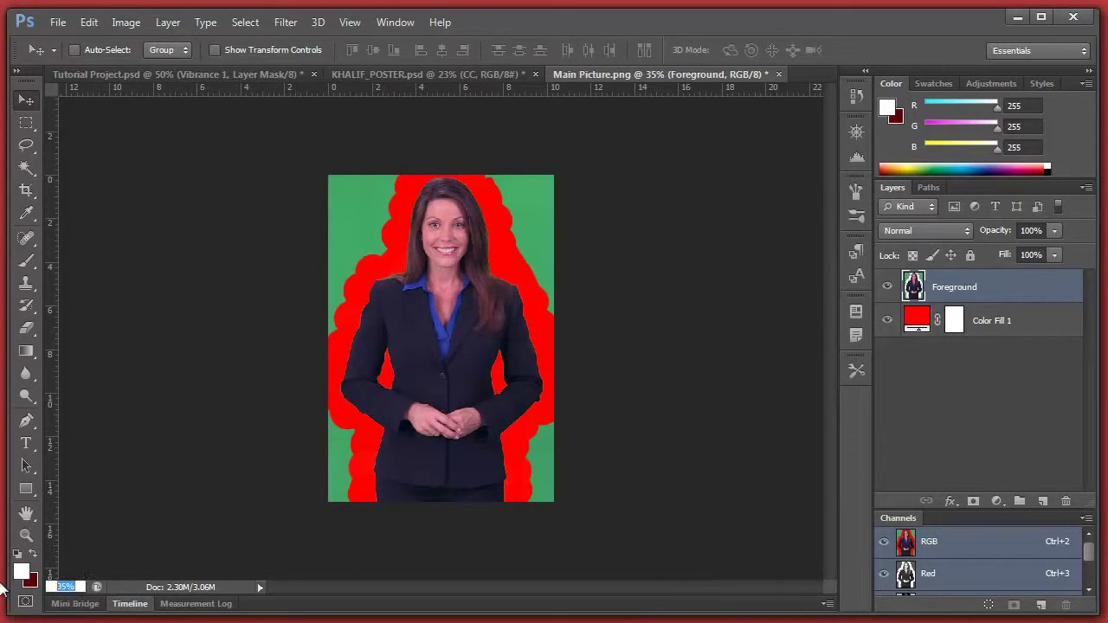
type("50")
key("Return")
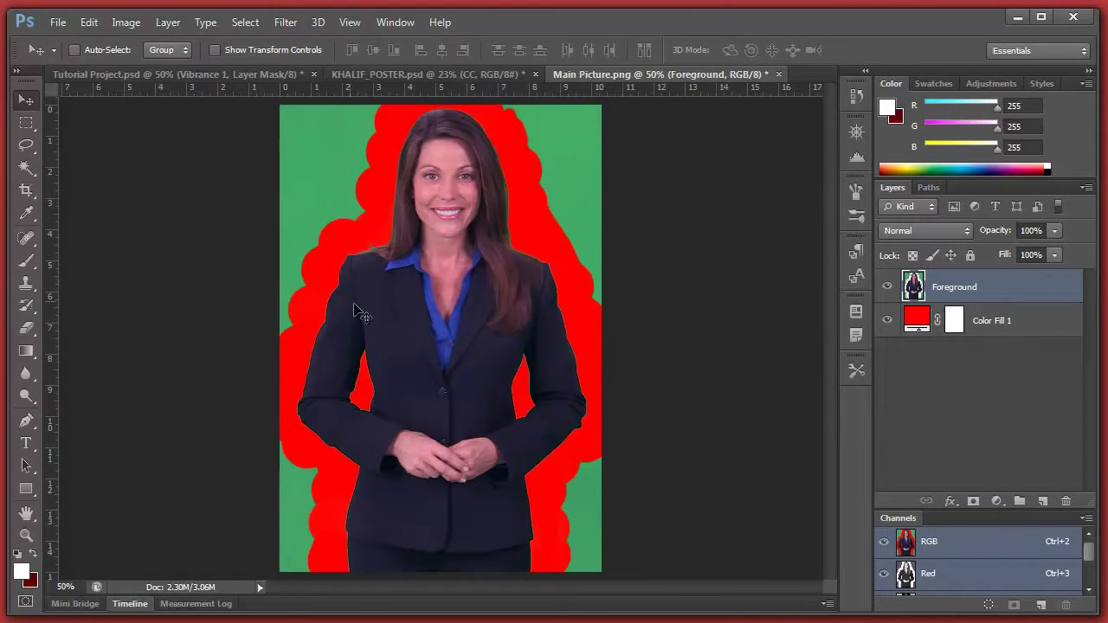
- Lasso around the woman and copy her onto a new layer
left_click(26, 147)
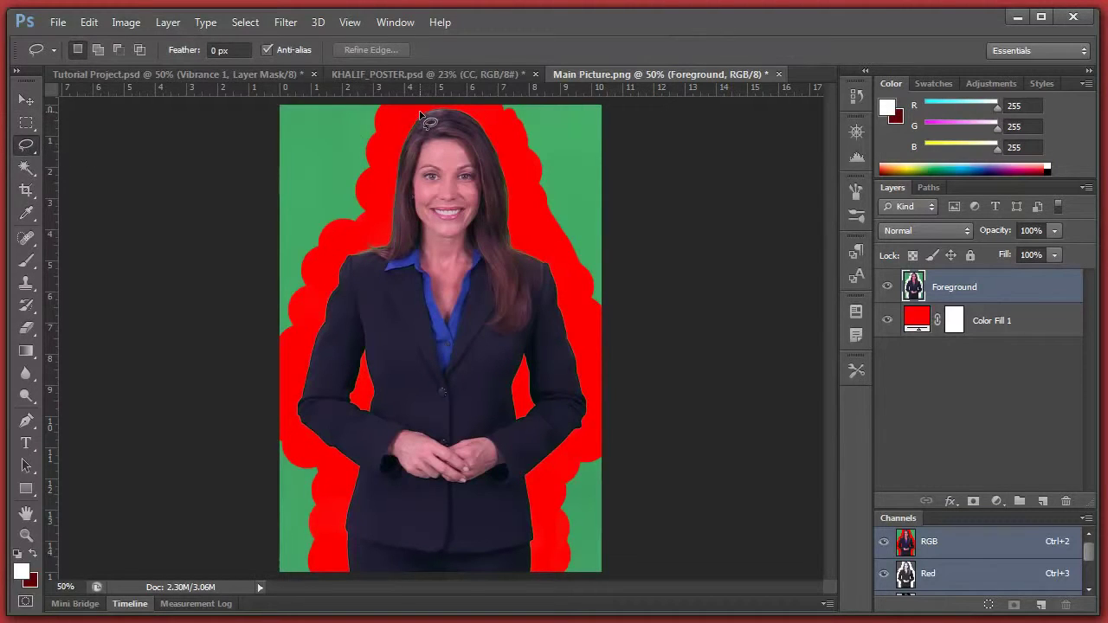
mouse_move(423, 106)
left_mouse_down()
mouse_move(387, 201)
mouse_move(334, 266)
mouse_move(295, 425)
mouse_move(330, 470)
mouse_move(333, 589)
mouse_move(350, 610)
mouse_move(414, 617)
left_mouse_up()
mouse_move(545, 588)
left_mouse_down()
mouse_move(559, 465)
mouse_move(586, 453)
mouse_move(600, 421)
mouse_move(598, 371)
mouse_move(554, 255)
mouse_move(530, 232)
mouse_move(495, 116)
mouse_move(449, 100)
mouse_move(412, 118)
mouse_move(415, 128)
left_mouse_up()
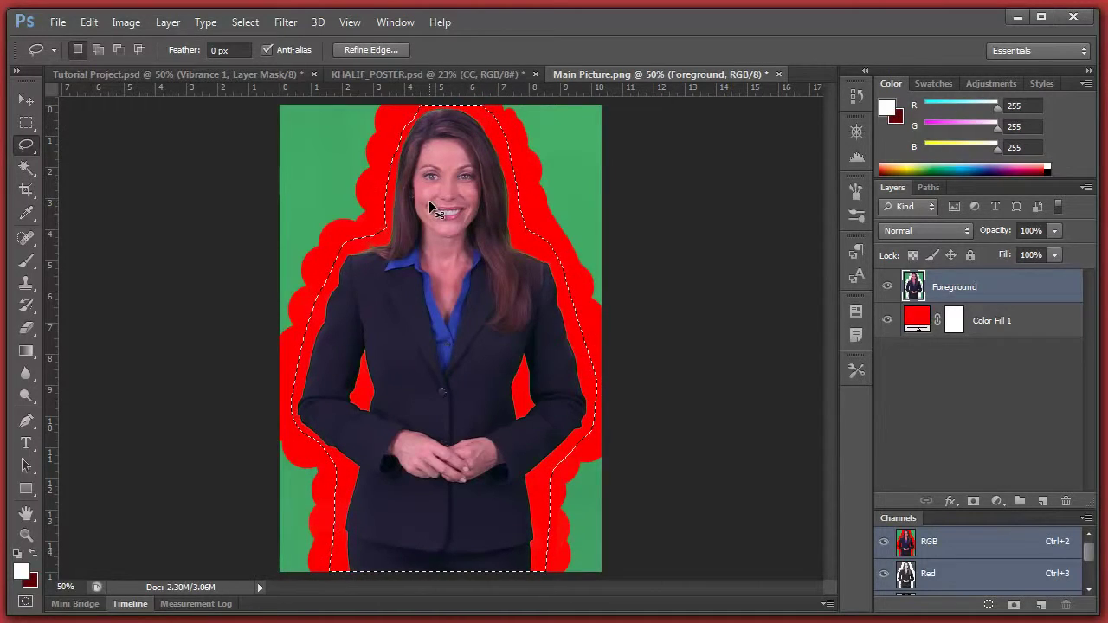
key("ctrl+j")
- Delete the old Foreground and Color Fill 1 layers and rename Layer 1 as Foreground
left_click(24, 100)
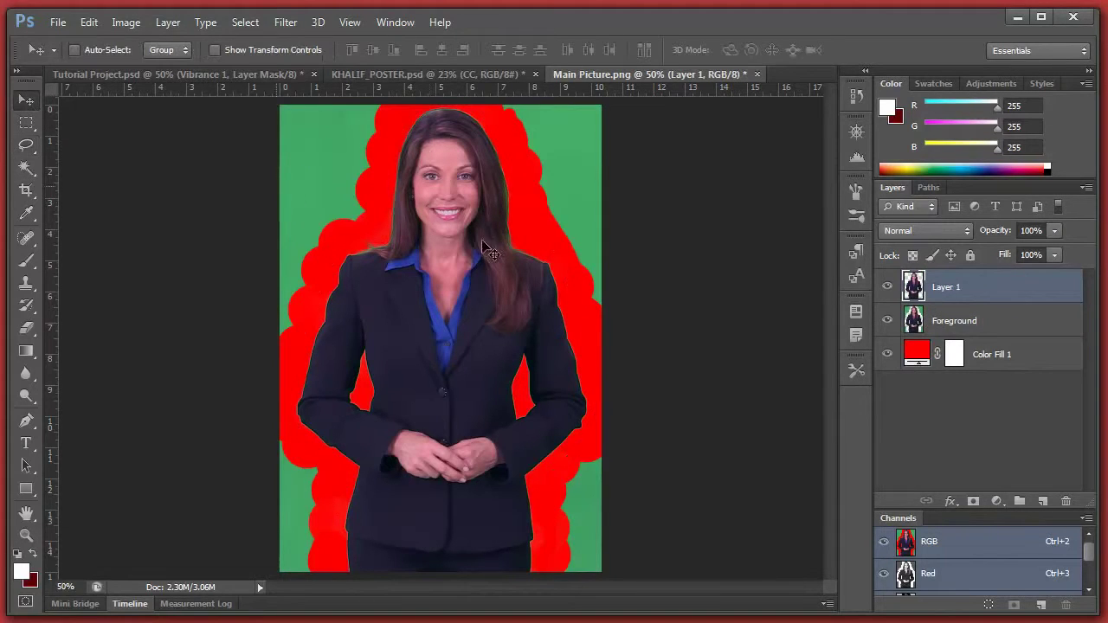
left_click(974, 322)
left_click(1019, 368, "shift")
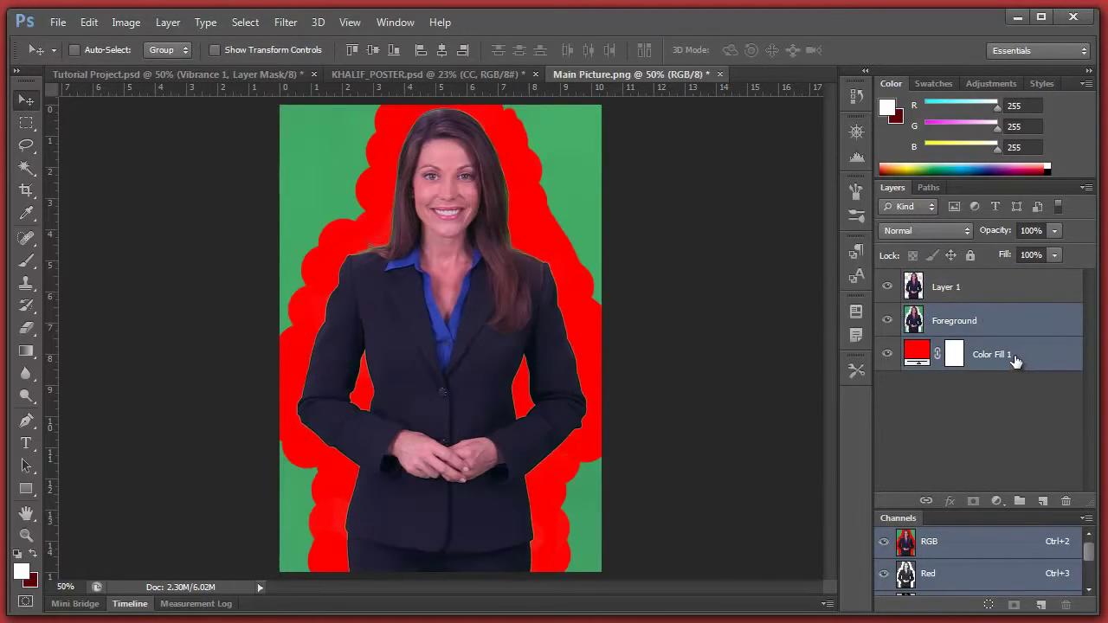
key("Delete")
double_click(951, 288)
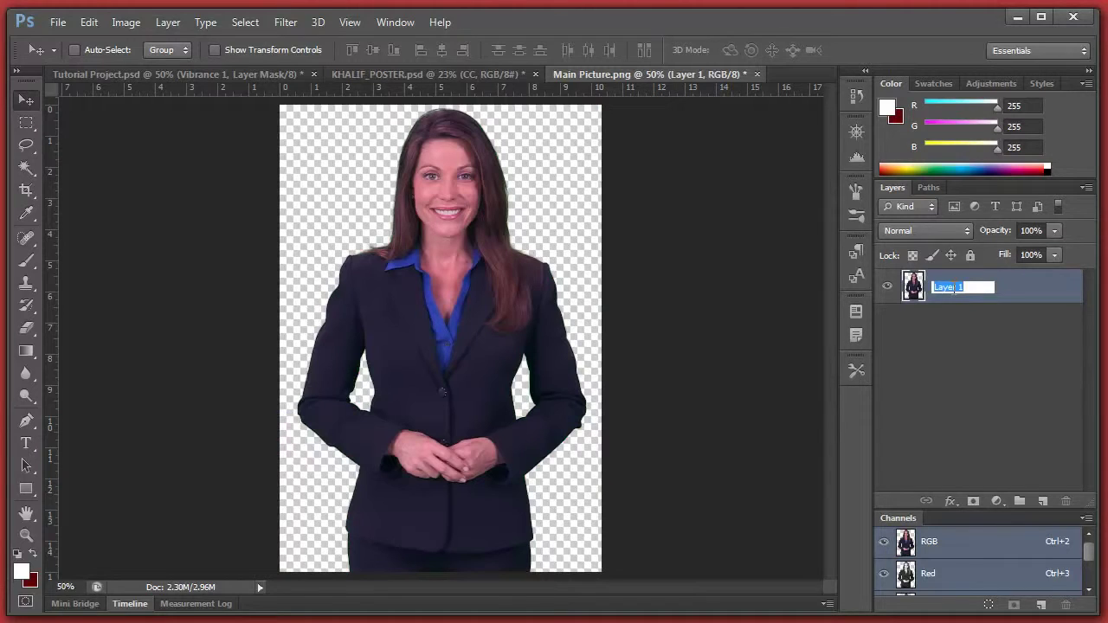
type("Foregrou")
type("nd")
key("Return")
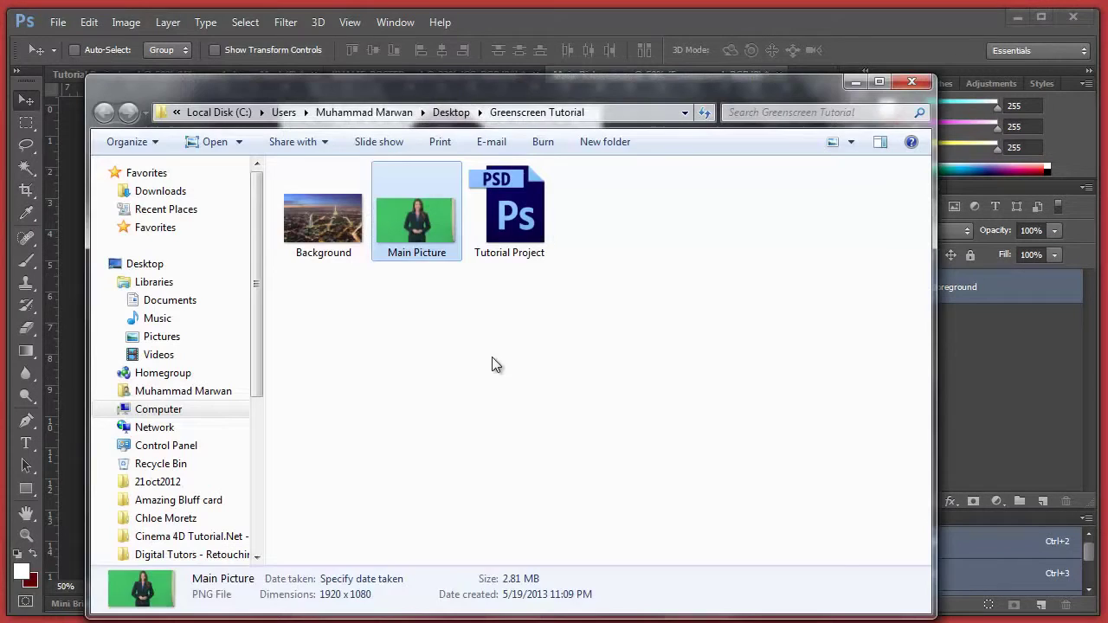
- Bring the Background city photo from the source folder into the document
left_click(488, 360)
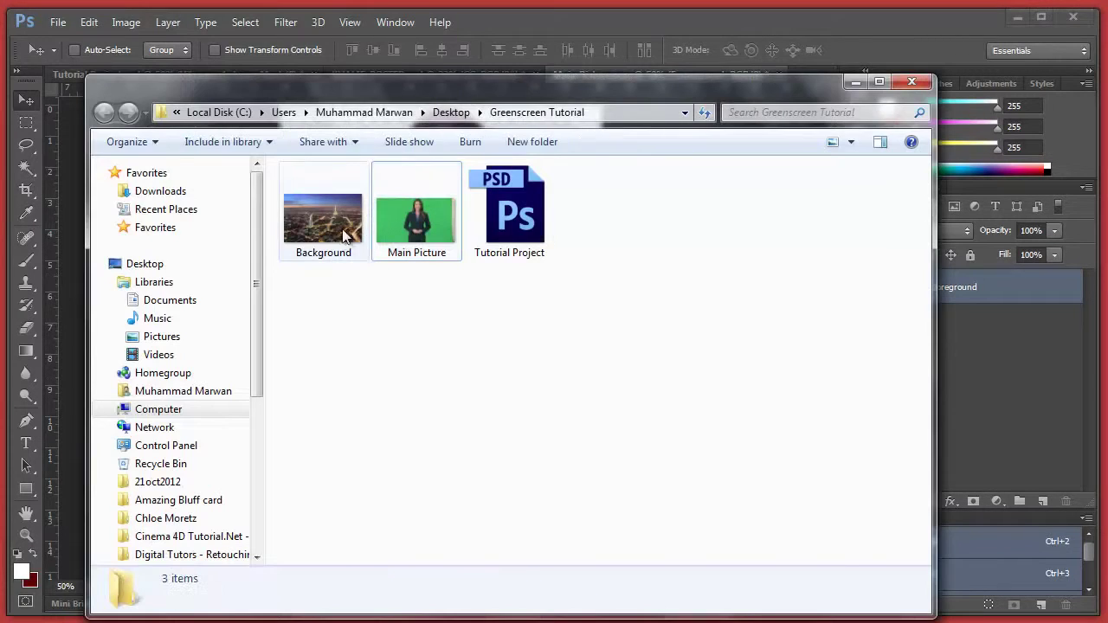
left_click_drag(360, 92, 572, 73)
left_click(549, 192)
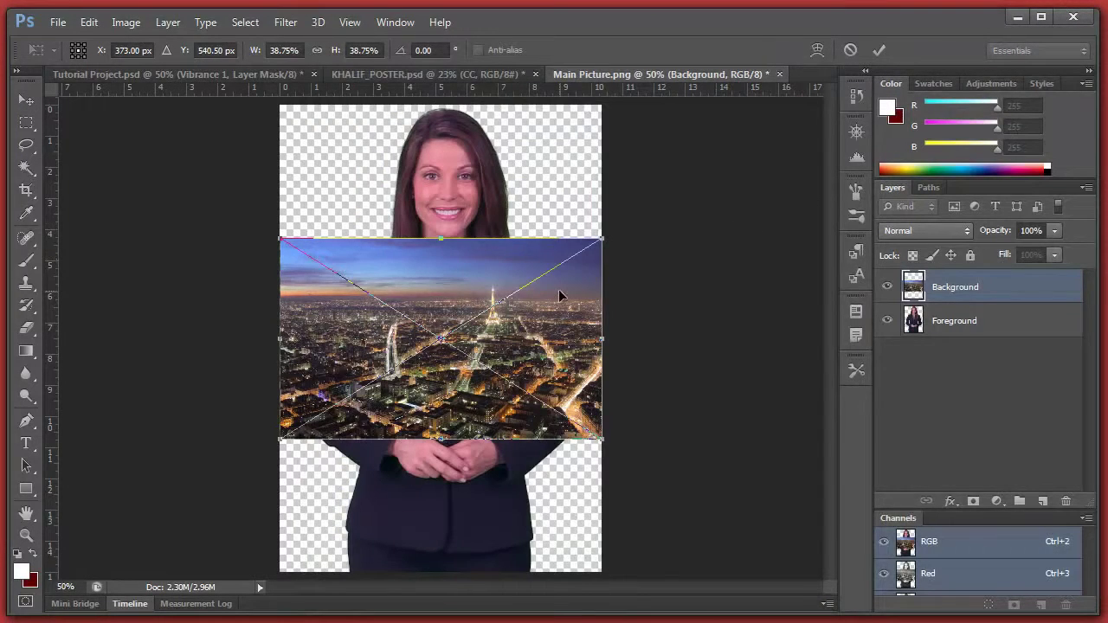
left_click_drag(559, 296, 417, 440)
- Scale the skyline to fill the canvas with the Eiffel Tower visible, below Foreground
left_click_drag(467, 382, 947, 106)
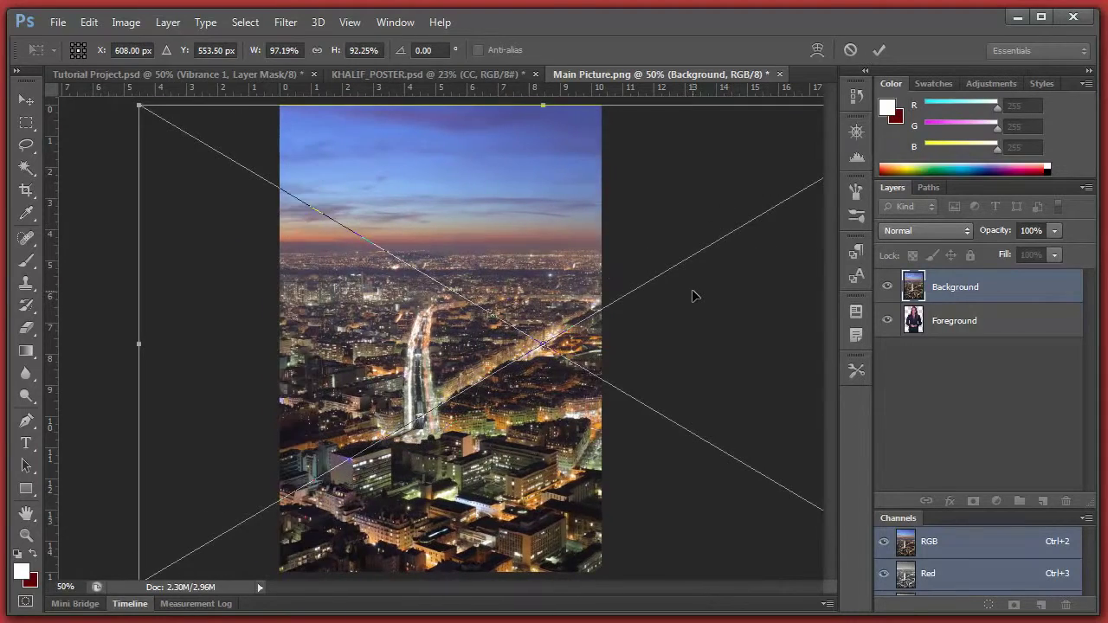
left_click_drag(690, 297, 537, 316)
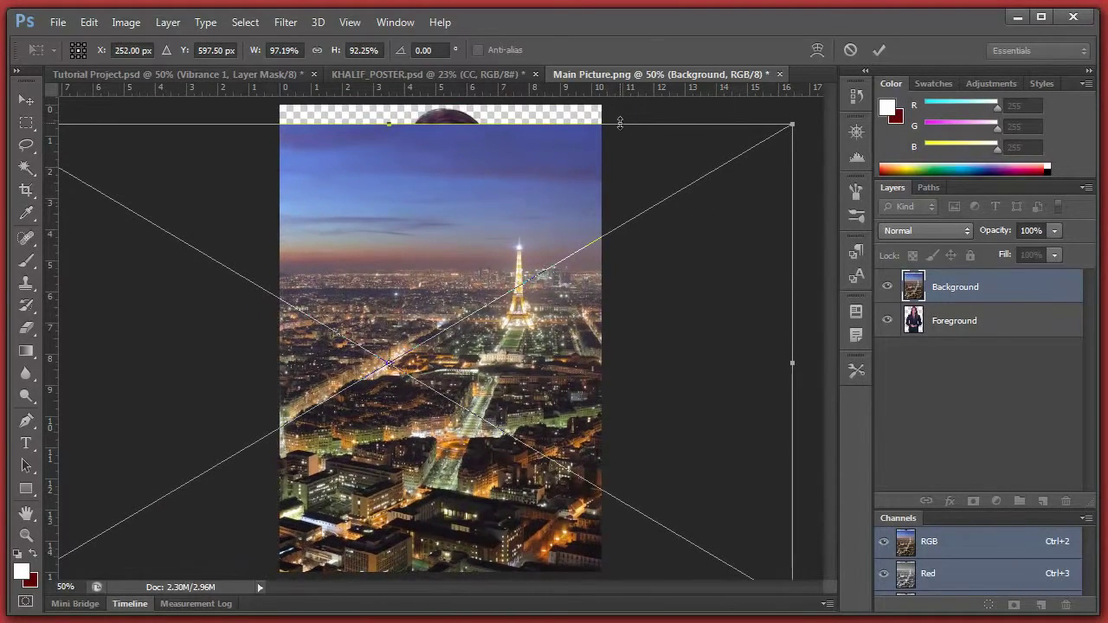
mouse_move(622, 108)
left_mouse_down()
mouse_move(655, 208)
mouse_move(667, 189)
left_mouse_up()
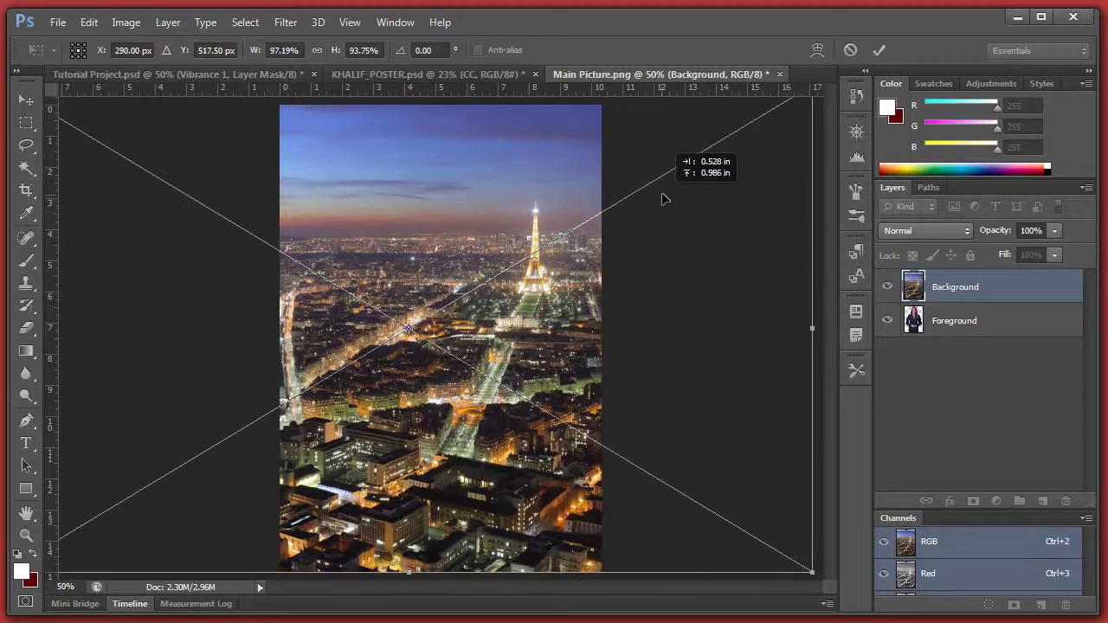
left_click(878, 50)
left_click_drag(961, 286, 985, 386)
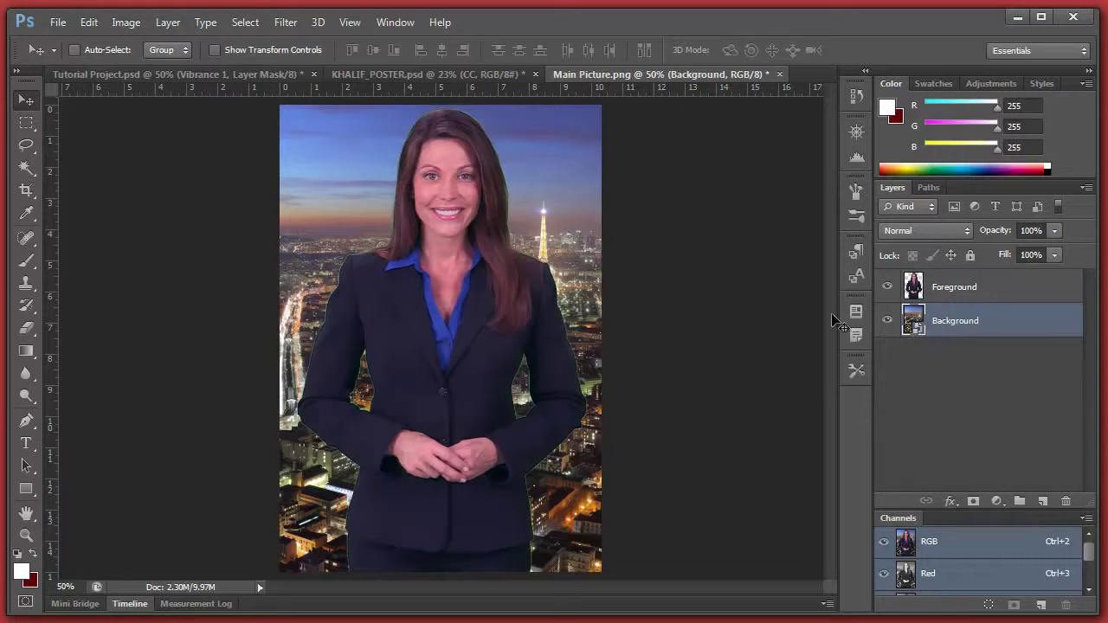
left_click(26, 327)
- Rasterize the city layer and shift it about 36 px right
left_click(508, 302)
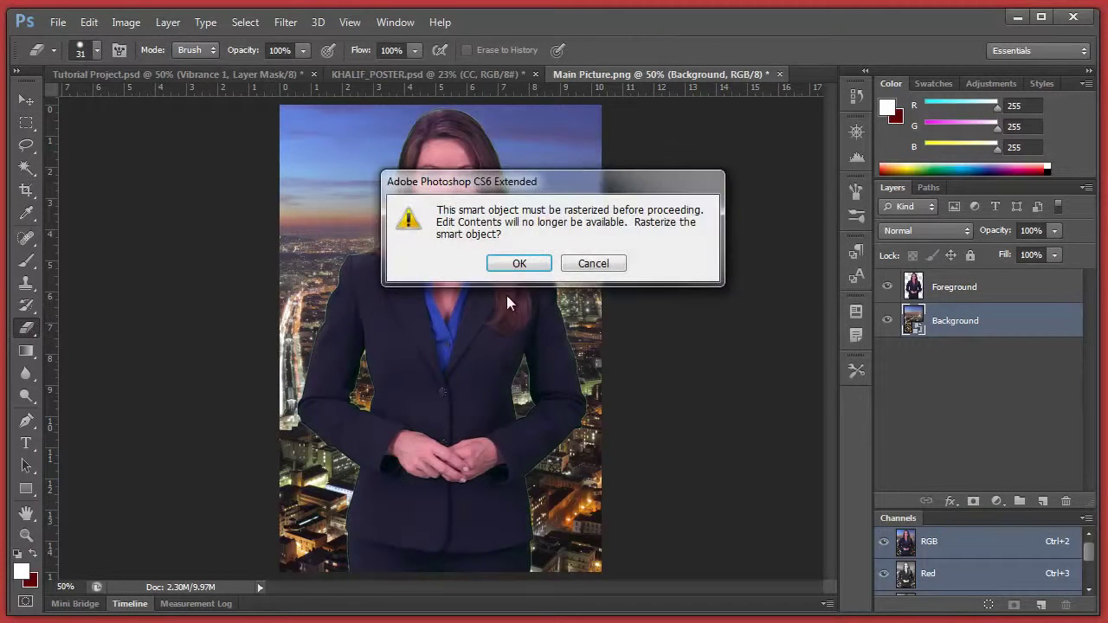
left_click(519, 263)
left_click(26, 99)
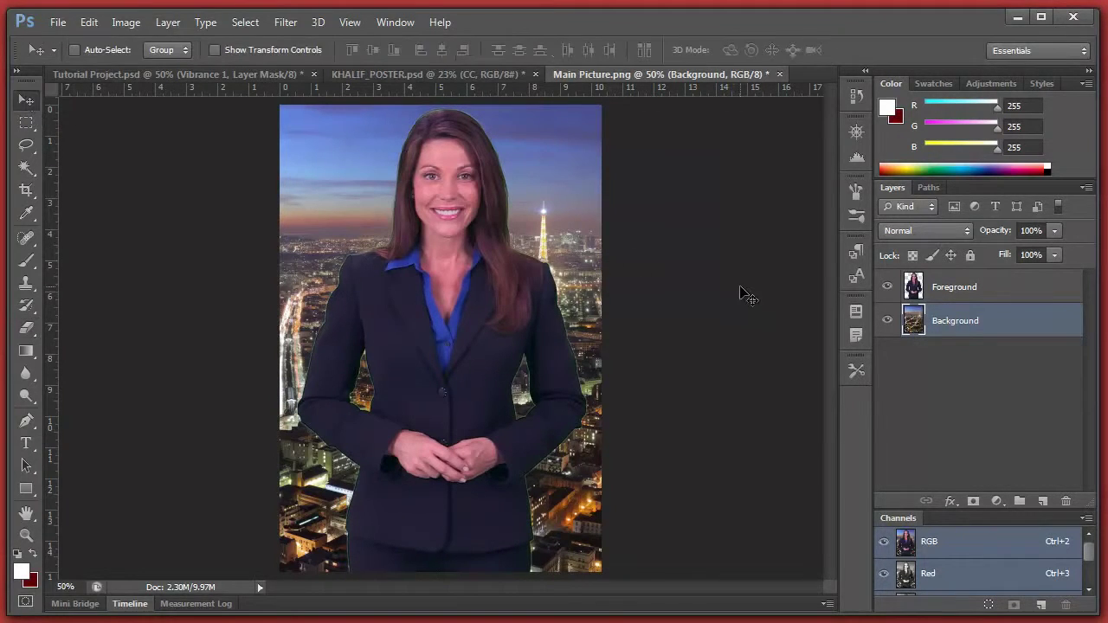
left_click_drag(610, 281, 621, 296)
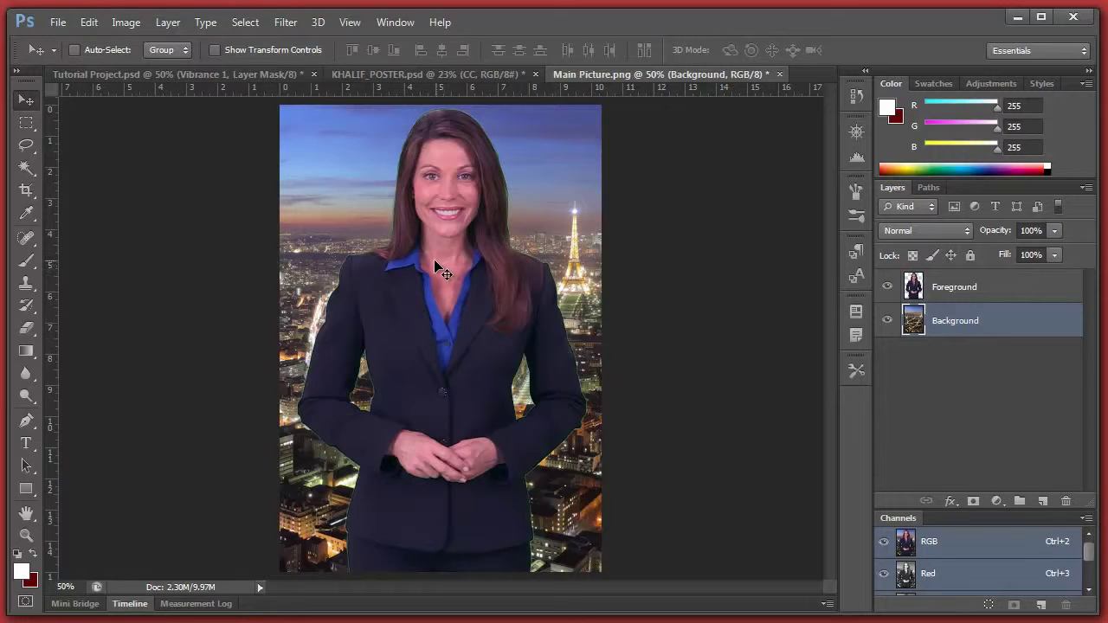
- Apply a 1.0-pixel Gaussian Blur to the skyline backdrop
left_click(285, 26)
mouse_move(294, 197)
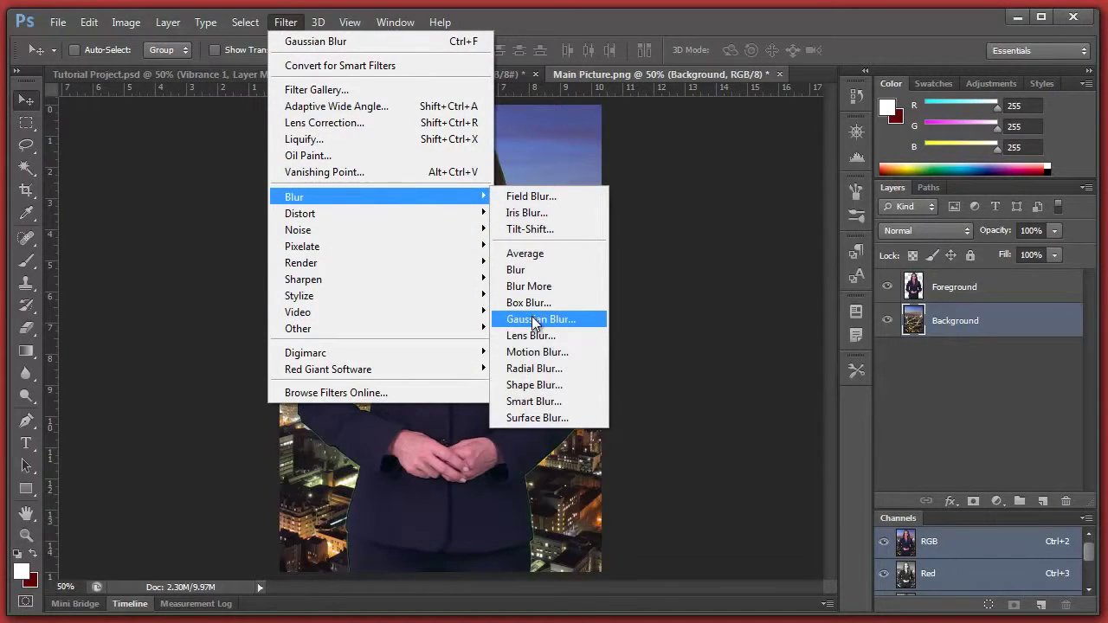
left_click(569, 320)
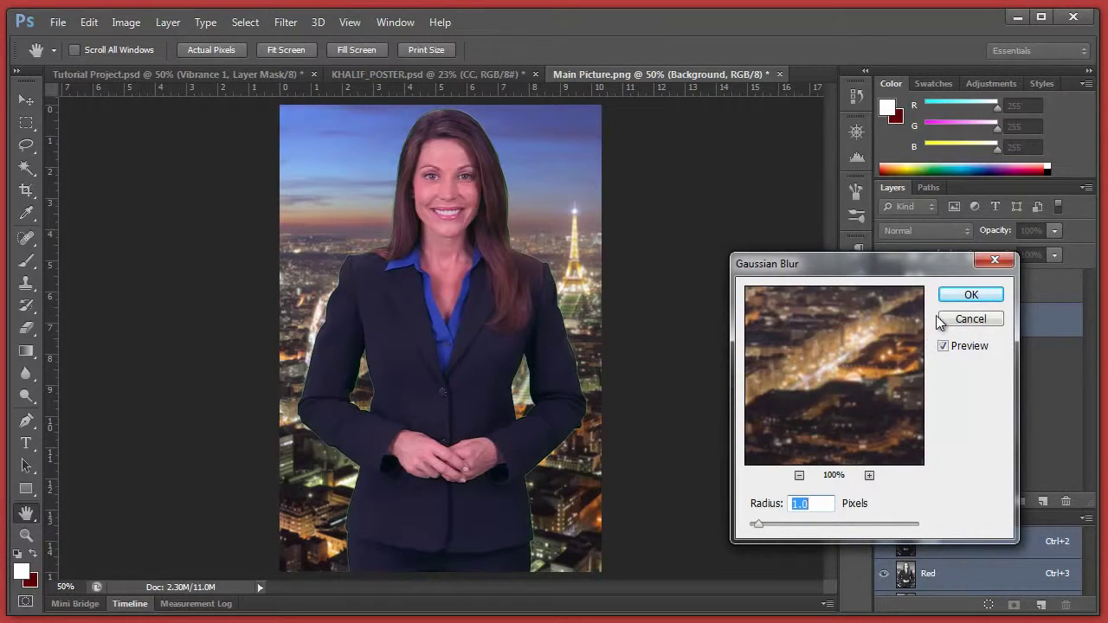
left_click(962, 296)
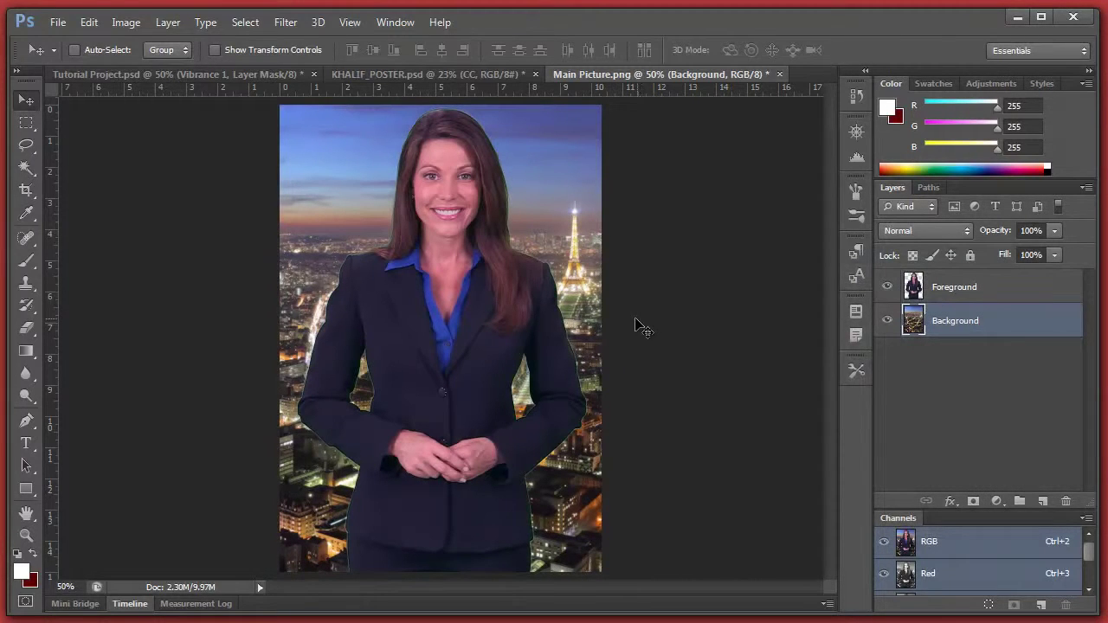
left_click(125, 22)
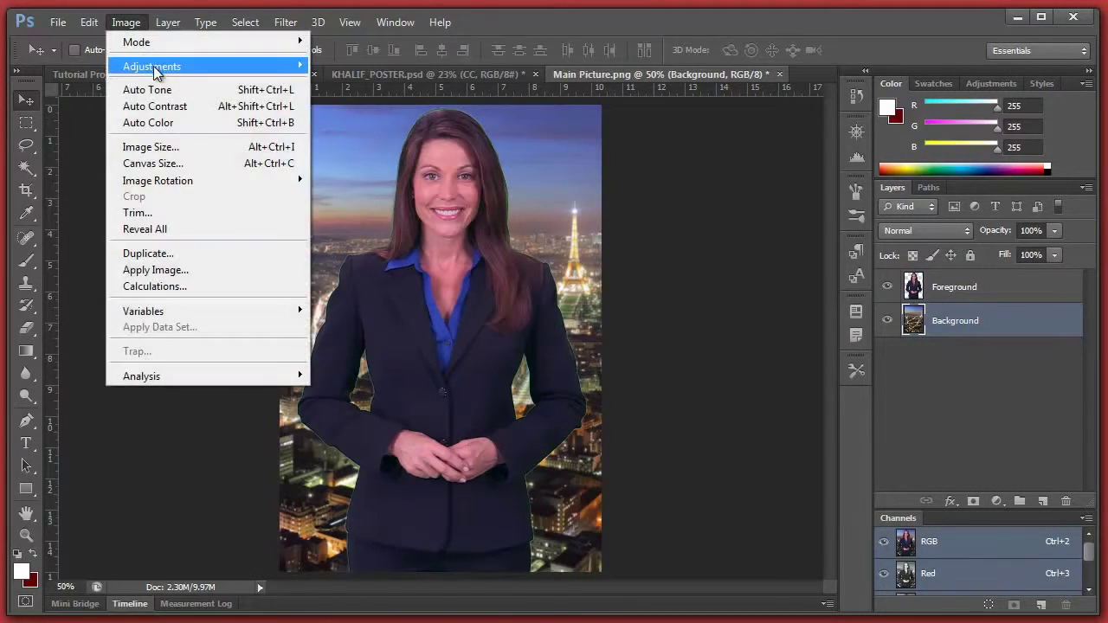
mouse_move(152, 66)
left_click(389, 116)
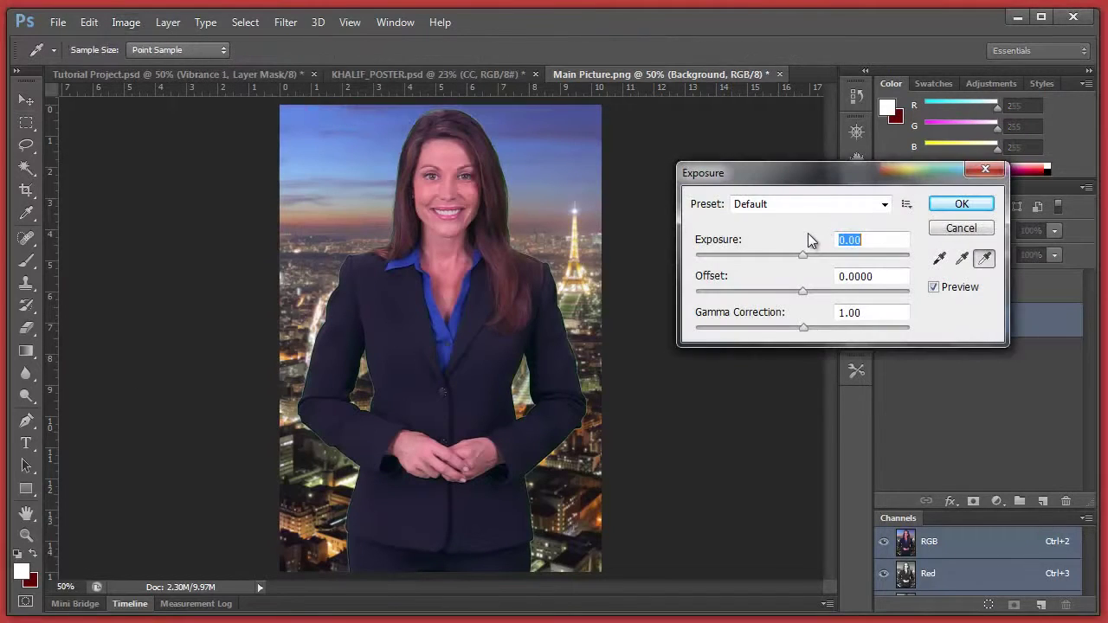
mouse_move(803, 254)
left_mouse_down()
mouse_move(816, 256)
mouse_move(804, 292)
left_mouse_up()
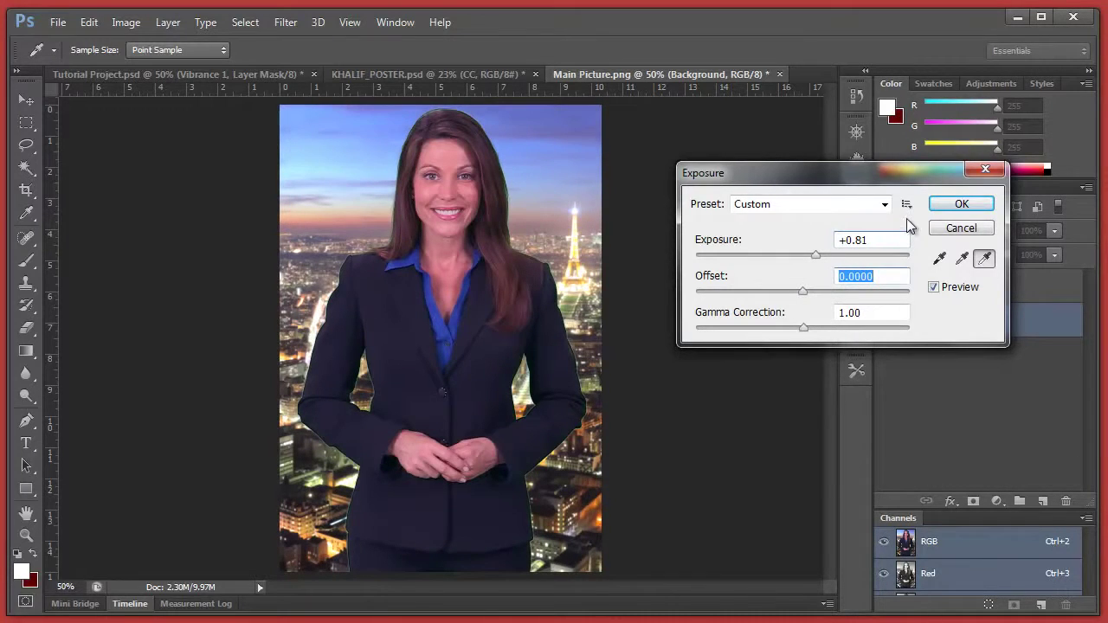
left_click(955, 204)
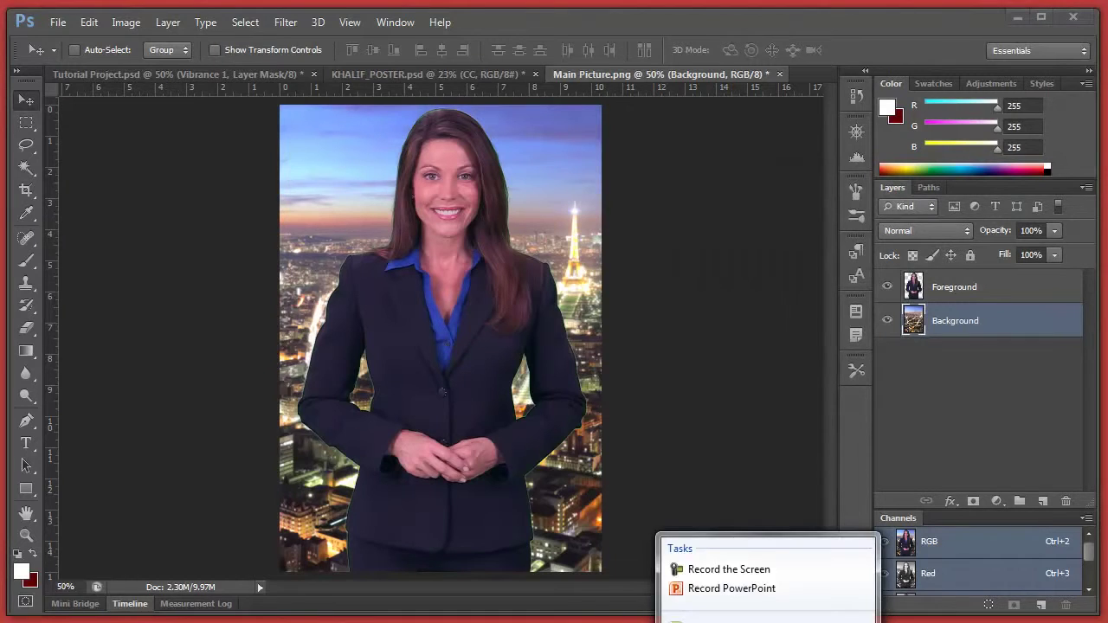
- In Curves on Foreground, brighten the RGB midtones and lower the Red curve
left_click(899, 446)
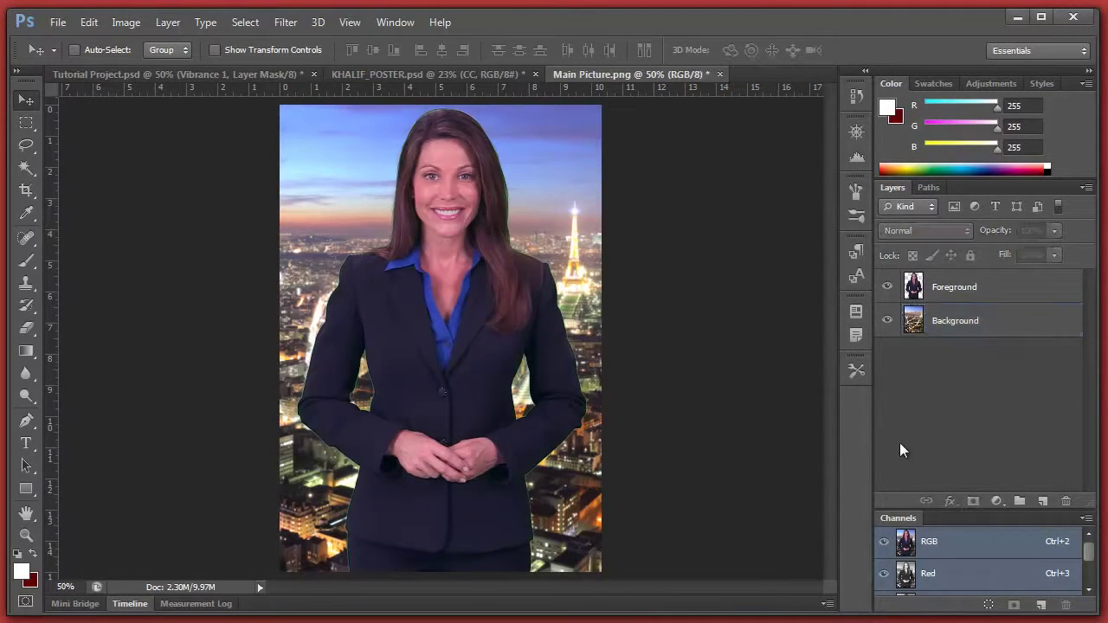
left_click(965, 289)
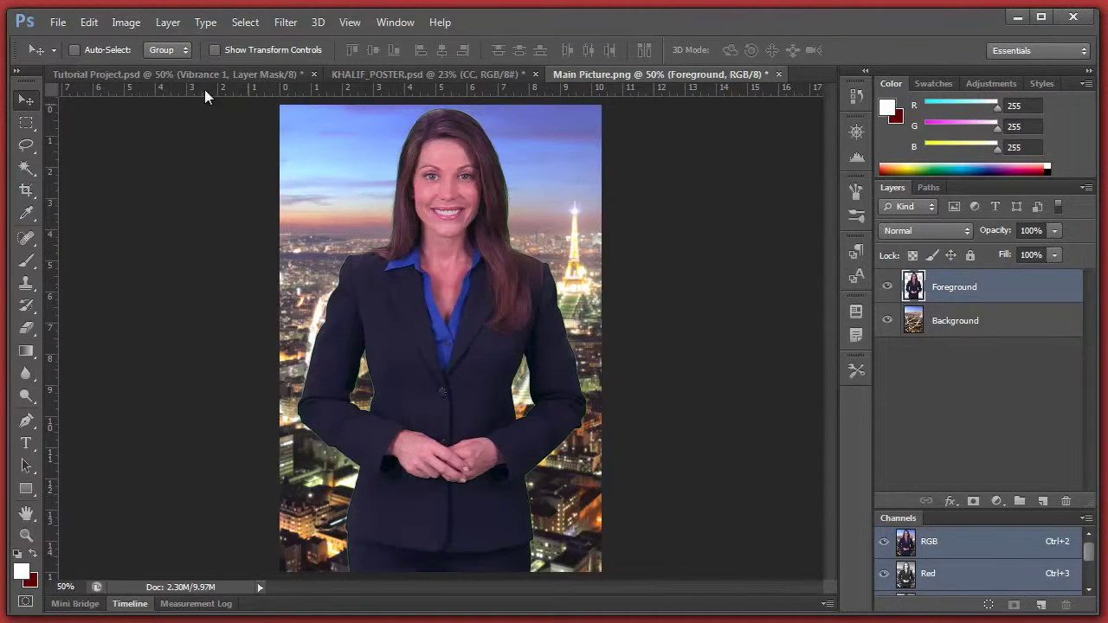
left_click(123, 22)
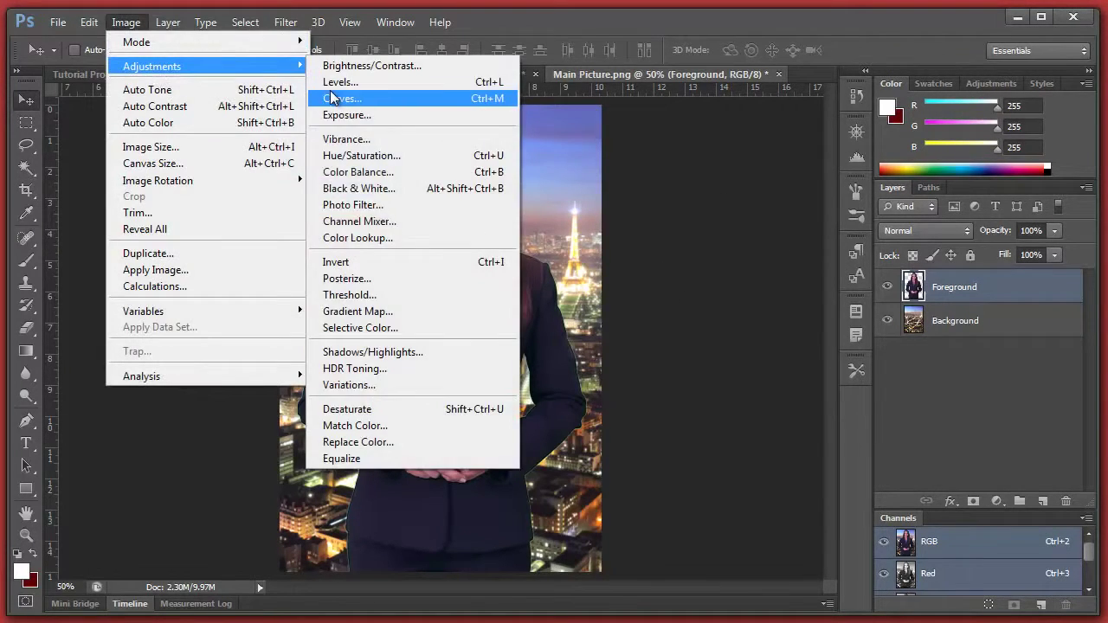
left_click(416, 101)
left_click_drag(837, 245, 836, 248)
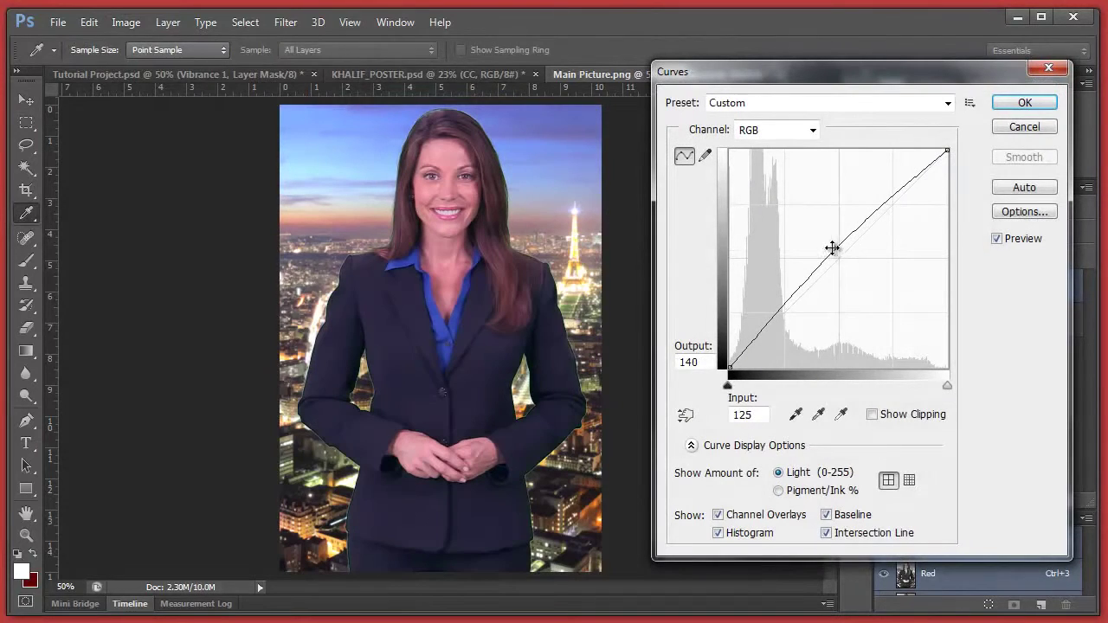
left_click(789, 133)
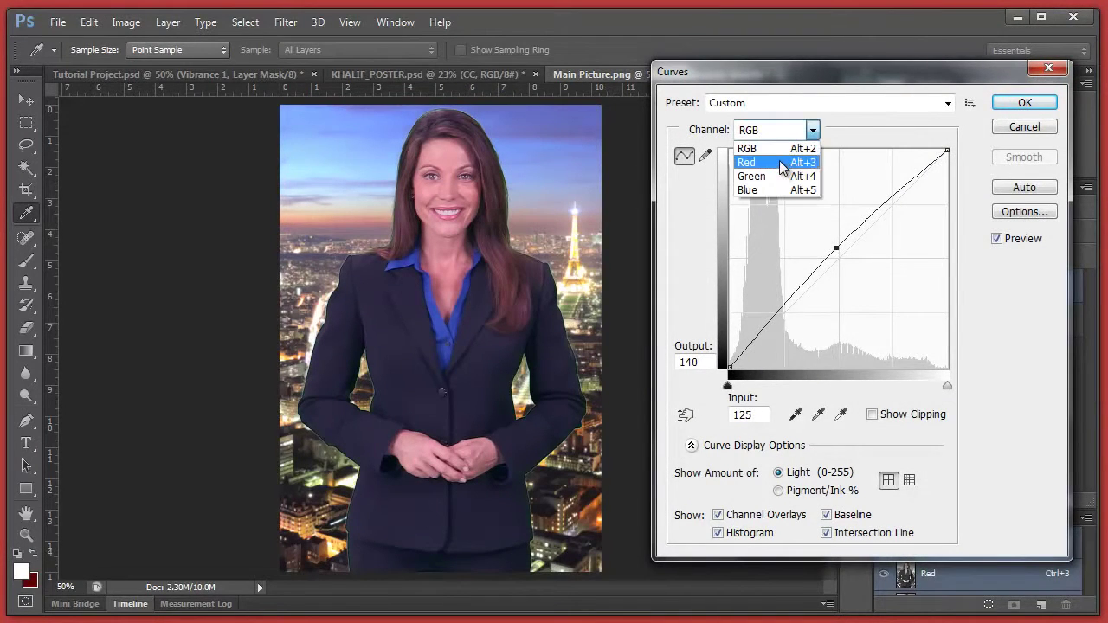
left_click(782, 163)
left_click_drag(841, 254, 856, 260)
- Pull the Green and Blue midtones down slightly
left_click(799, 138)
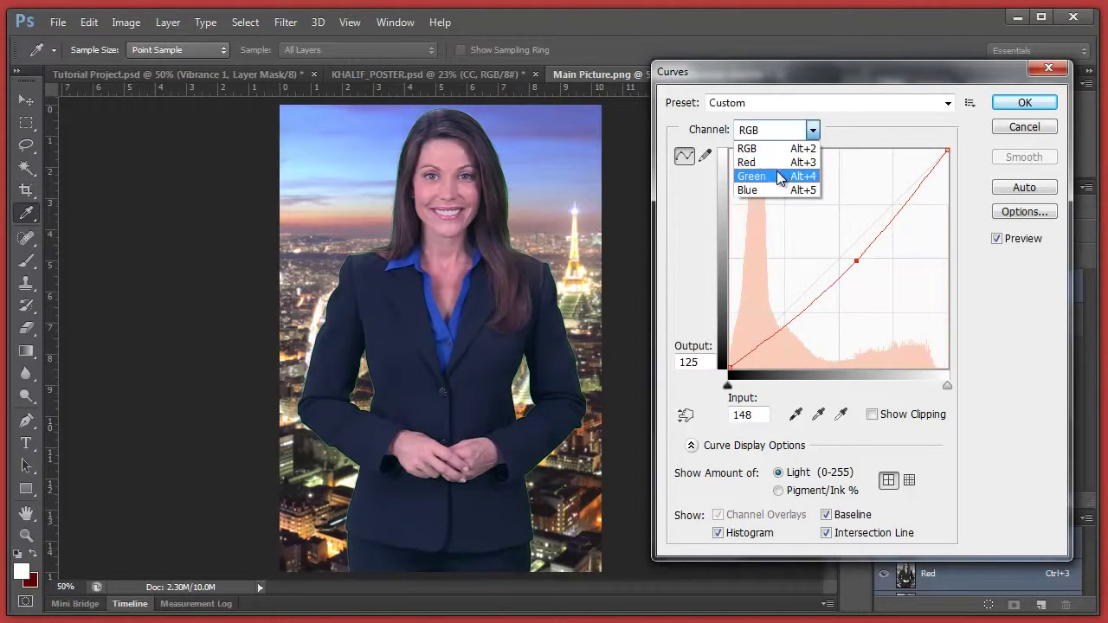
left_click(778, 178)
left_click(839, 254)
left_click_drag(838, 254, 852, 263)
left_click(805, 129)
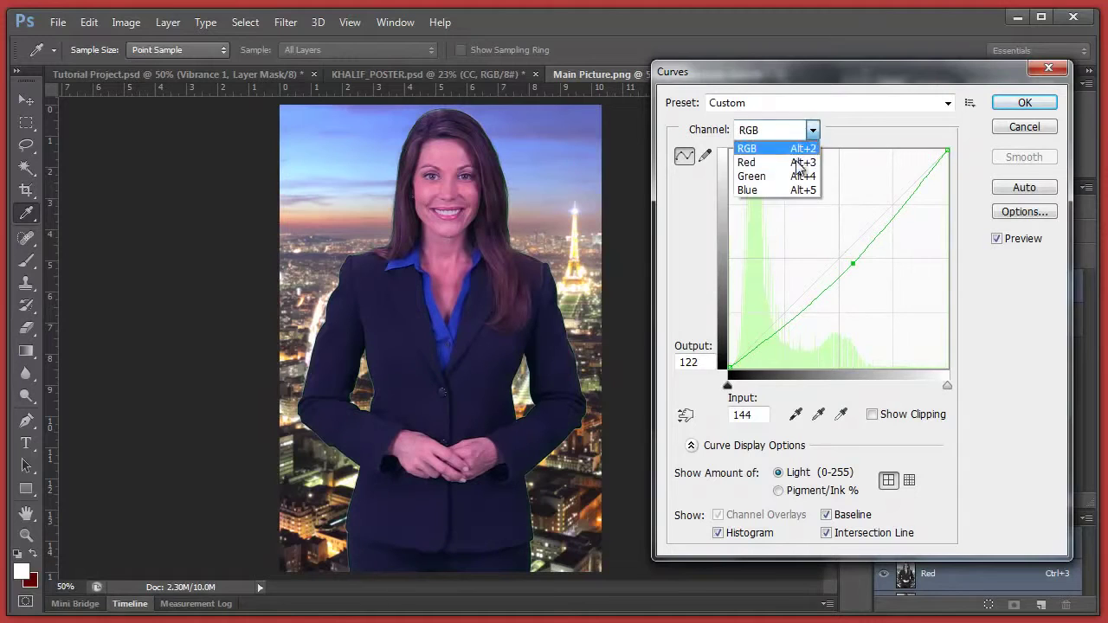
left_click(790, 189)
left_click_drag(845, 251, 847, 256)
- Brighten RGB further, lower Red and Green again, apply Curves, then select Background
left_click(807, 131)
left_click(784, 145)
left_click_drag(842, 251, 831, 234)
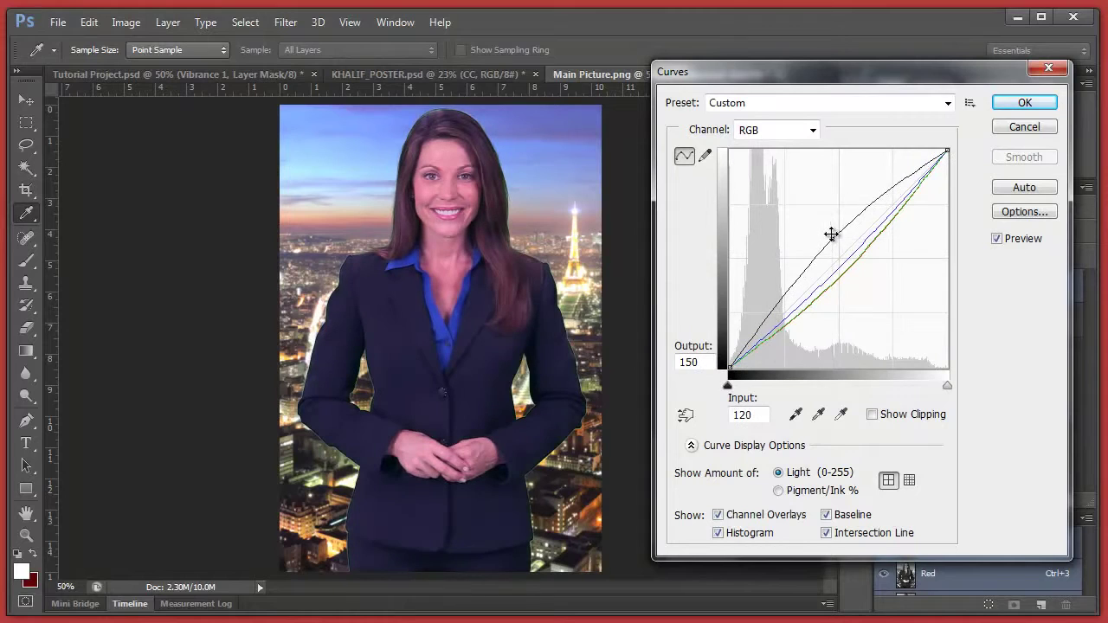
left_click(812, 132)
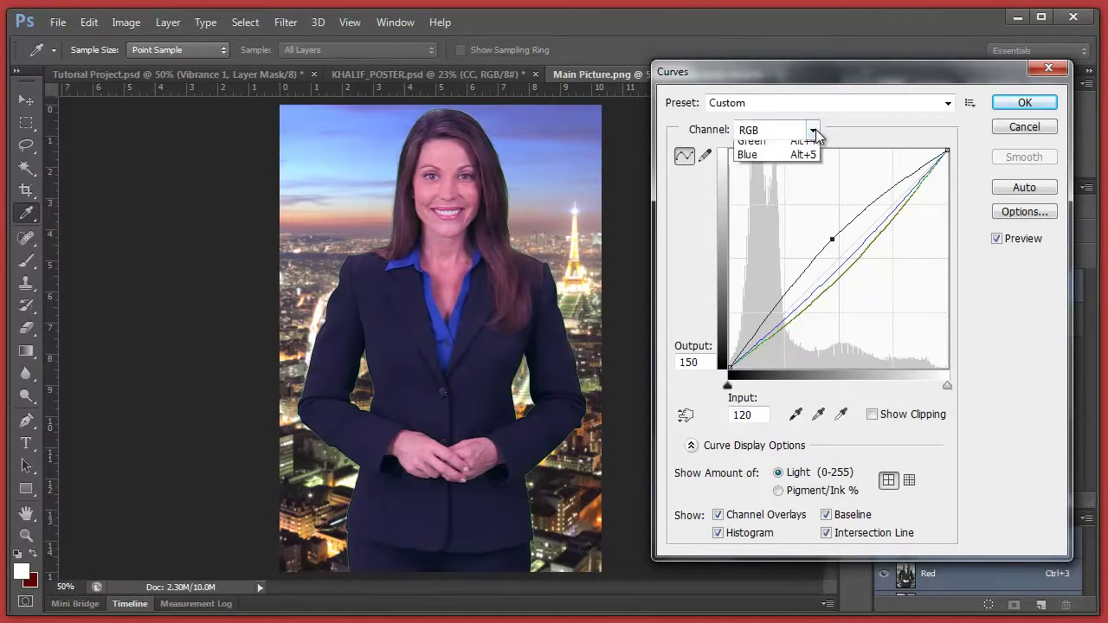
left_click(805, 161)
left_click_drag(855, 261, 859, 258)
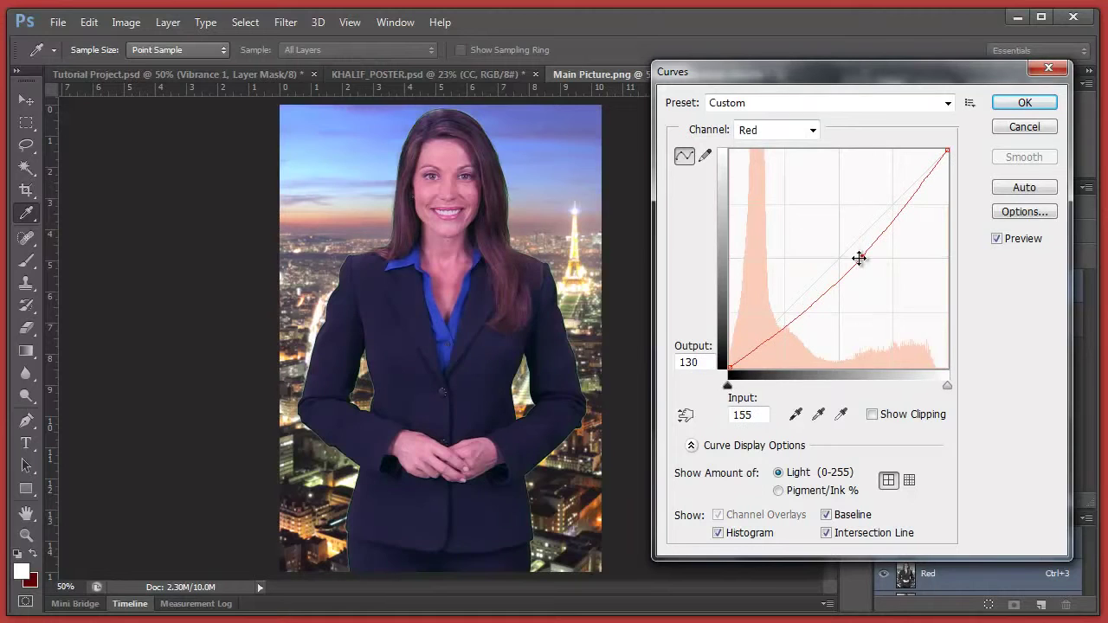
left_click(809, 130)
left_click(784, 176)
left_click_drag(855, 269, 861, 269)
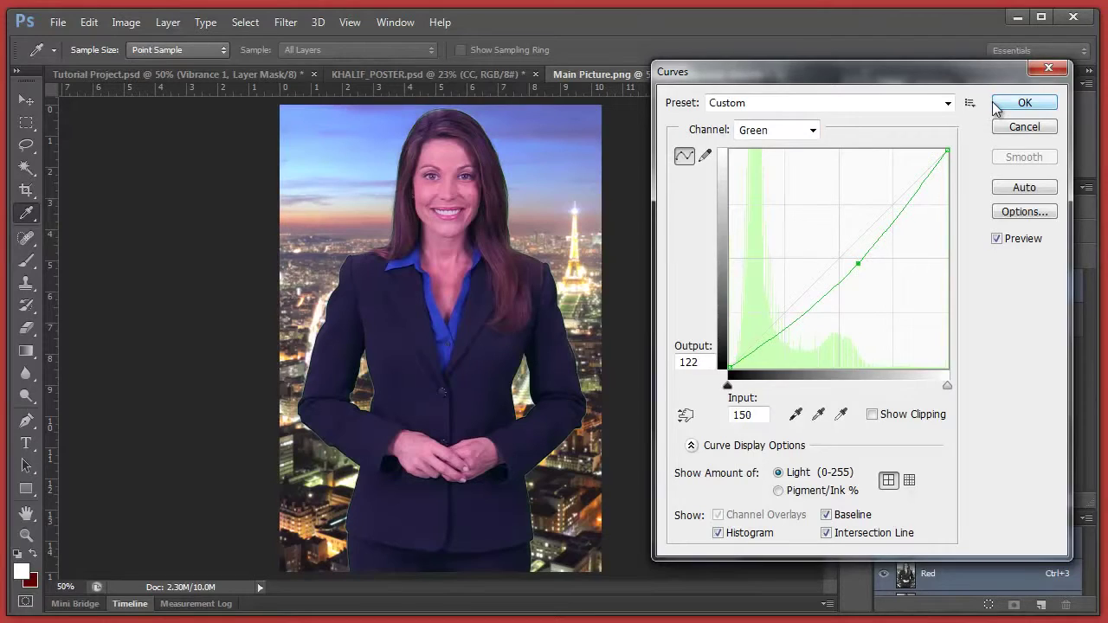
left_click(1002, 106)
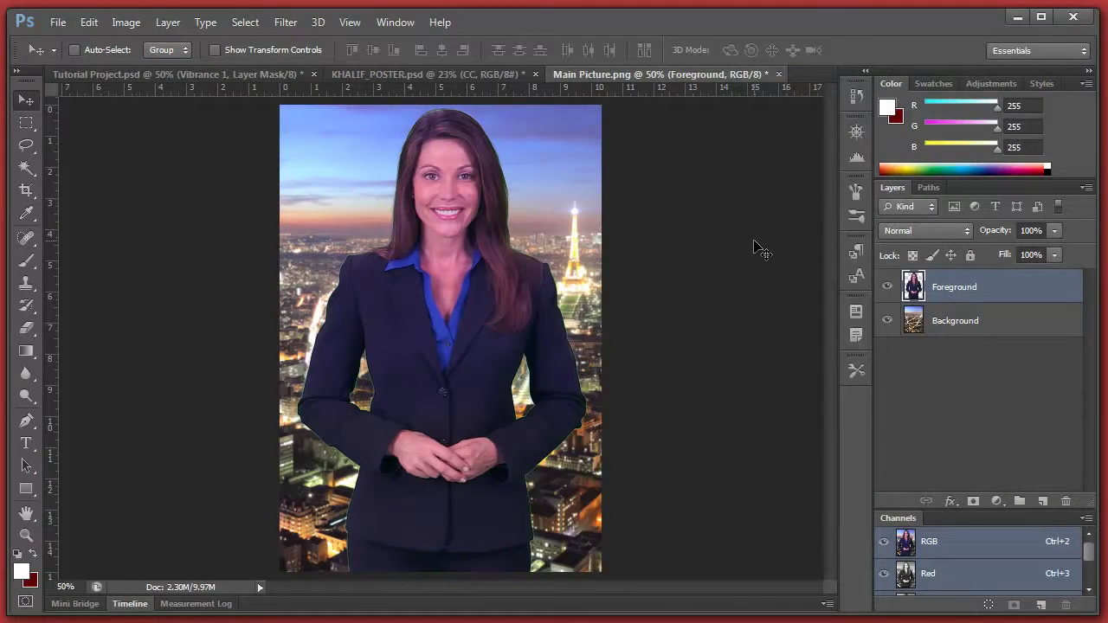
left_click(952, 322)
left_click(126, 21)
- Darken the skyline's RGB midtones and raise its Blue curve, then reselect Foreground
left_click(417, 94)
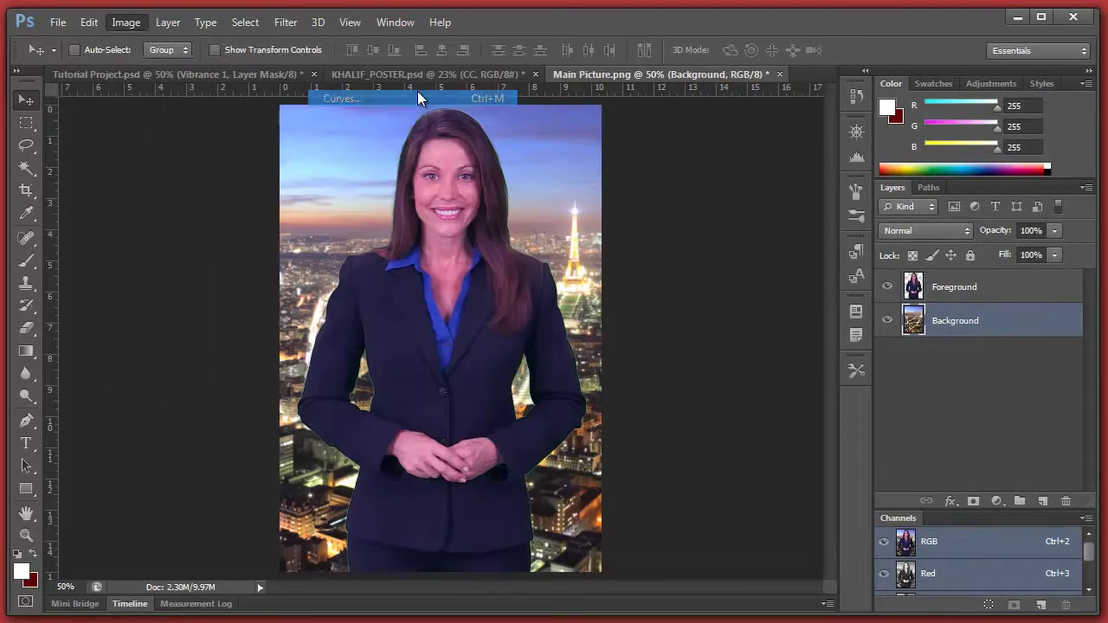
left_click_drag(845, 251, 847, 265)
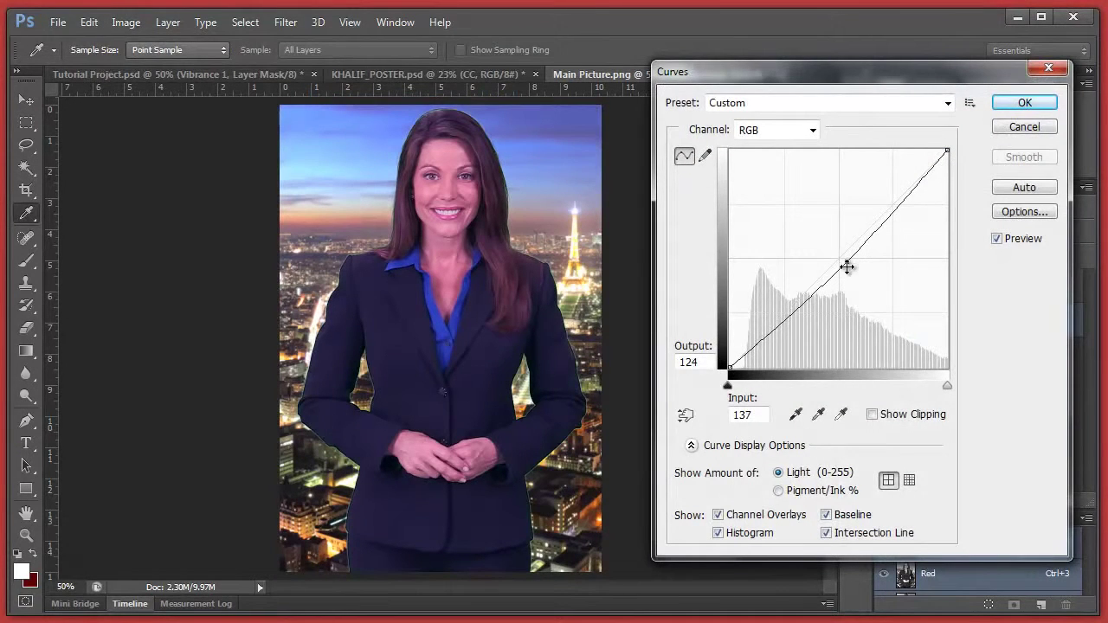
left_click(779, 130)
left_click(767, 211)
mouse_move(857, 239)
left_mouse_down()
mouse_move(852, 257)
mouse_move(844, 239)
left_mouse_up()
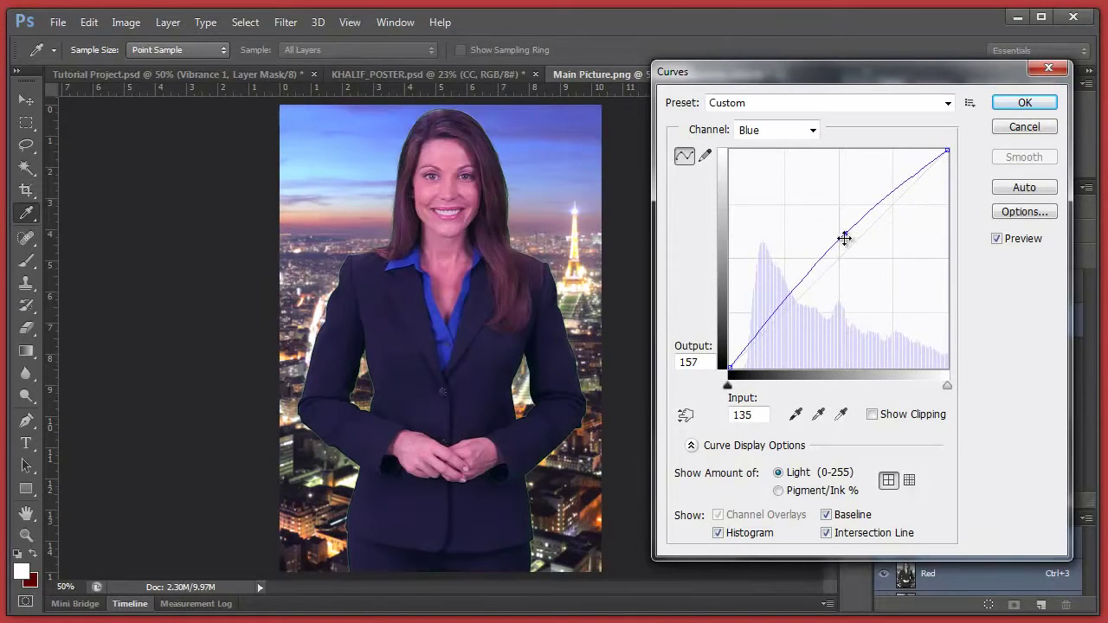
left_click(997, 104)
left_click(965, 291)
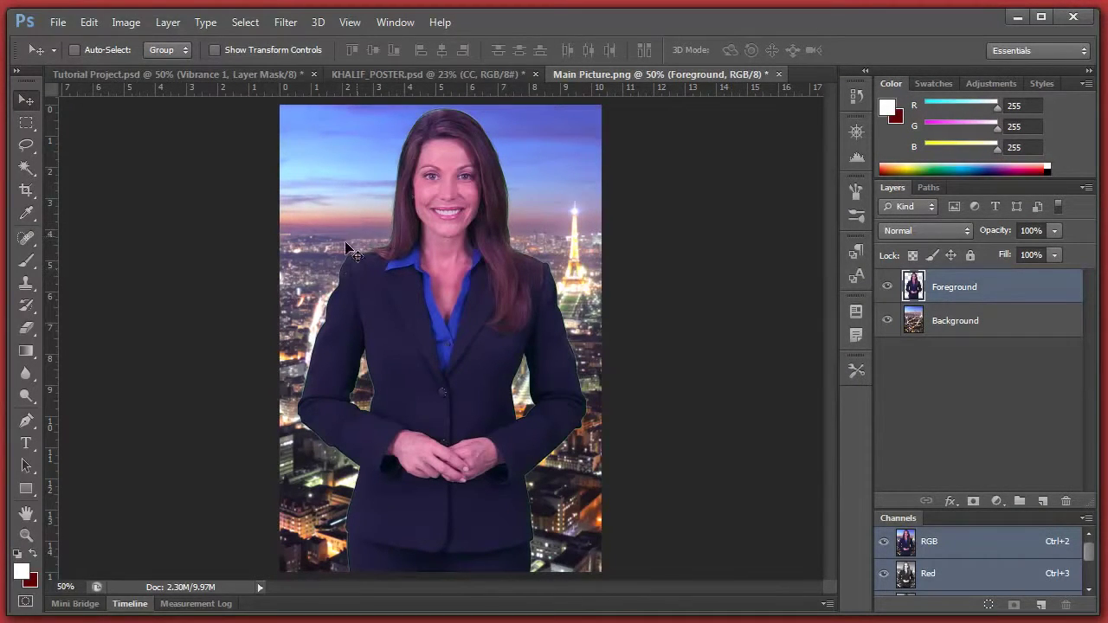
- Glance at Tutorial Project, then duplicate Foreground as a layer named Glow
left_click(235, 74)
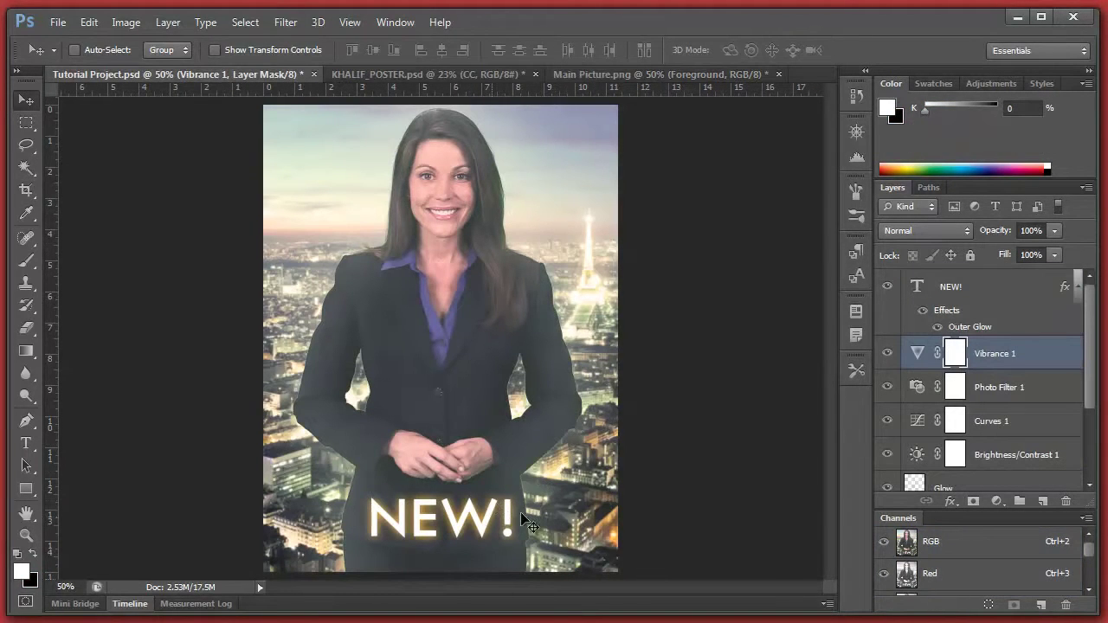
left_click(666, 73)
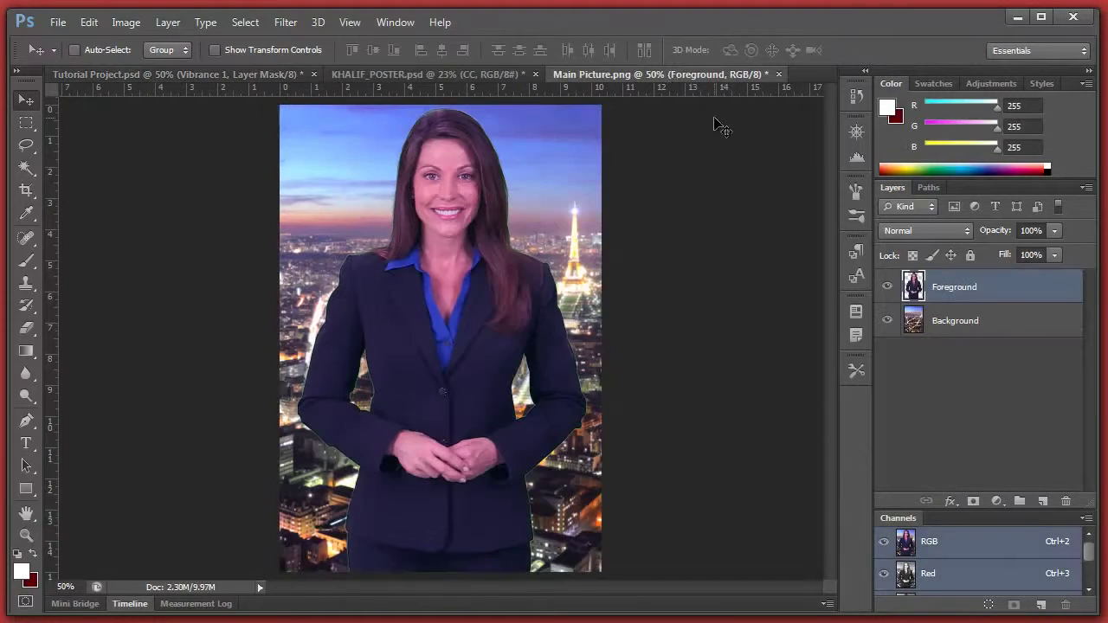
right_click(963, 288)
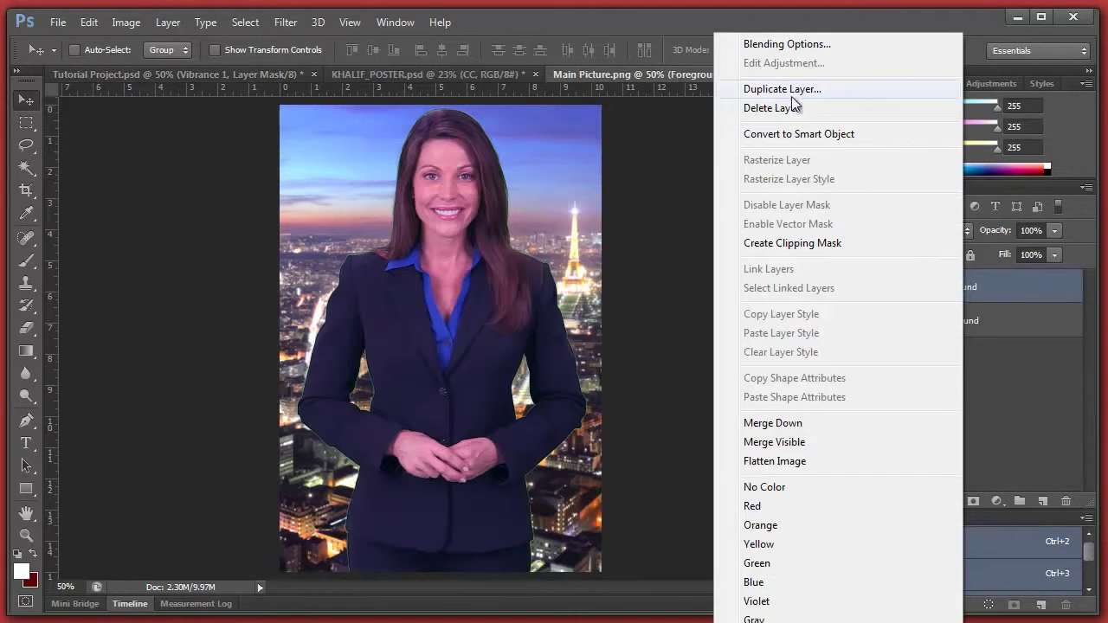
left_click(783, 90)
type("Glo")
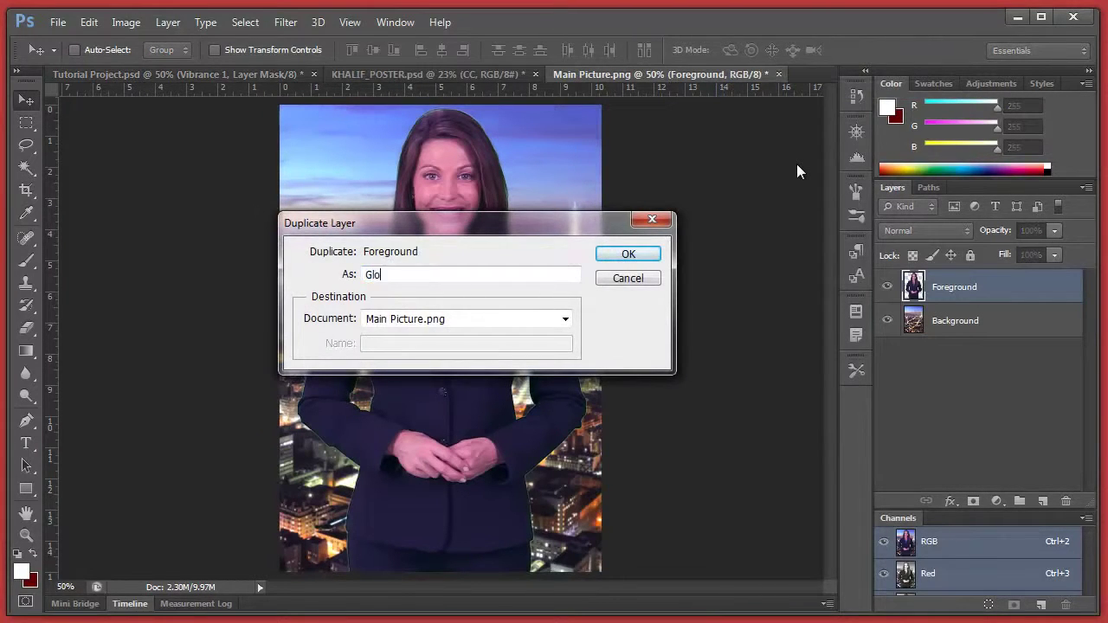
type("w")
key("Return")
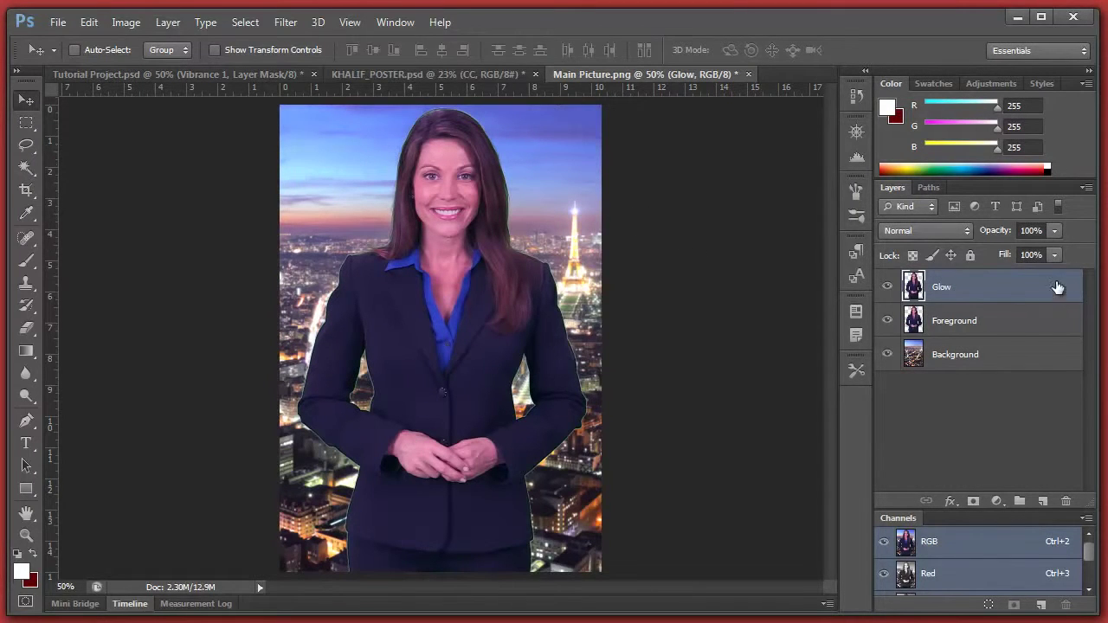
- Enlarge the Glow copy to about 112% and keep it at 100% opacity
left_click(1056, 231)
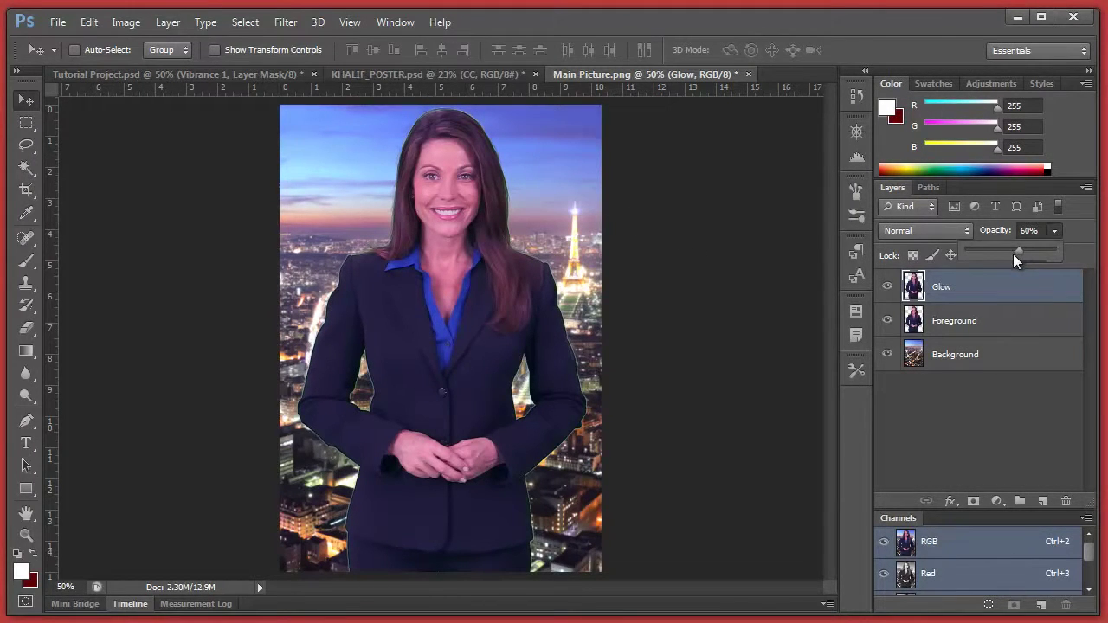
key("ctrl+t")
left_click_drag(525, 279, 502, 294)
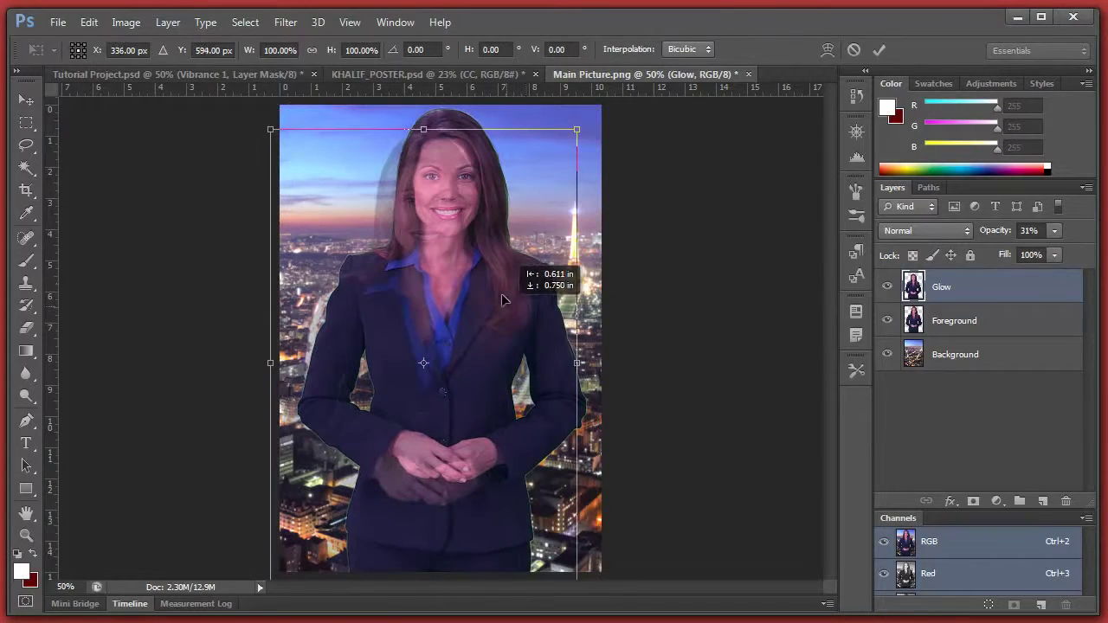
left_click_drag(578, 127, 616, 74)
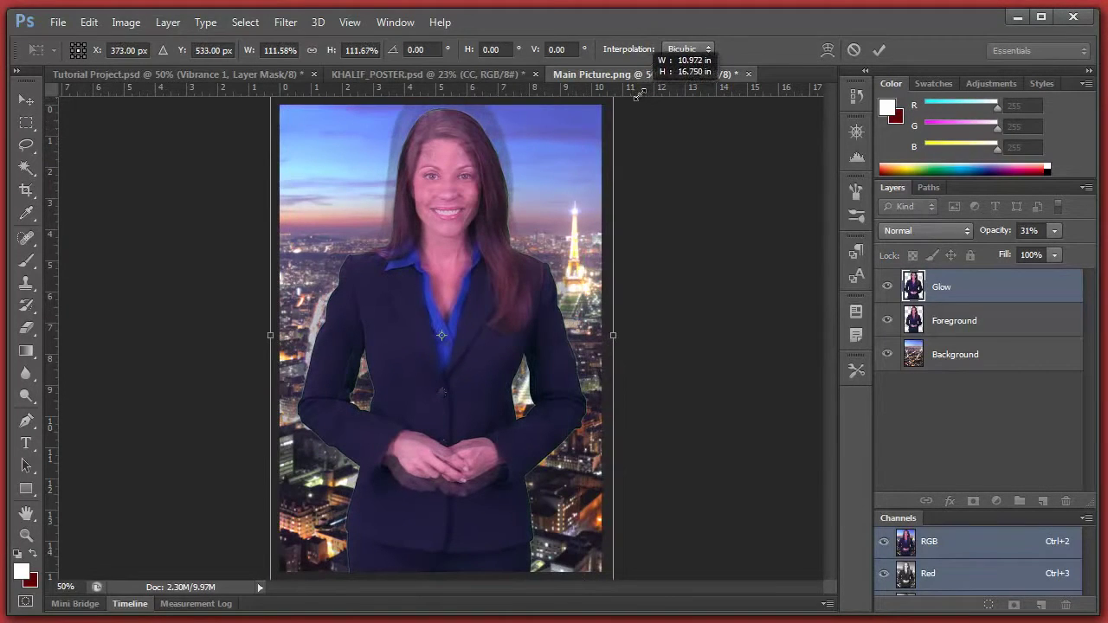
left_click_drag(617, 157, 557, 174)
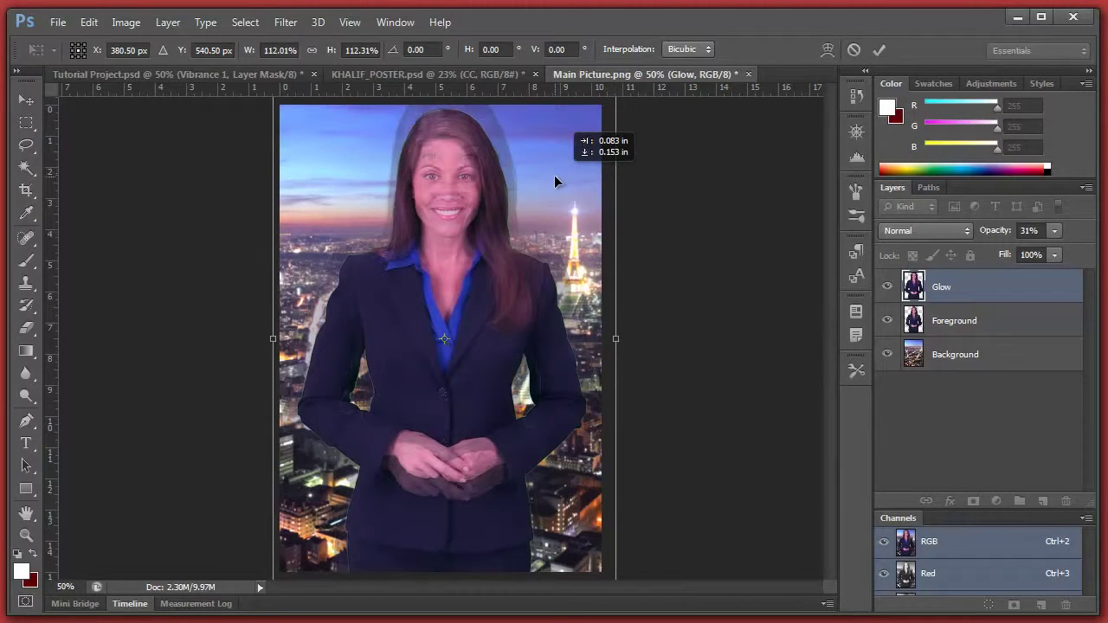
left_click(879, 50)
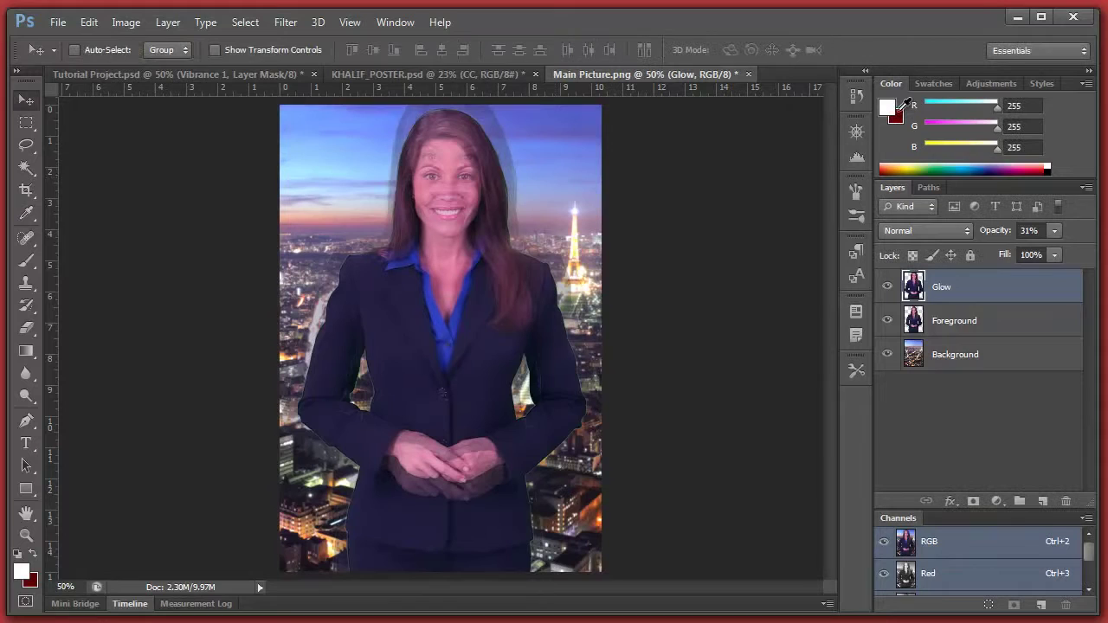
left_click(1053, 231)
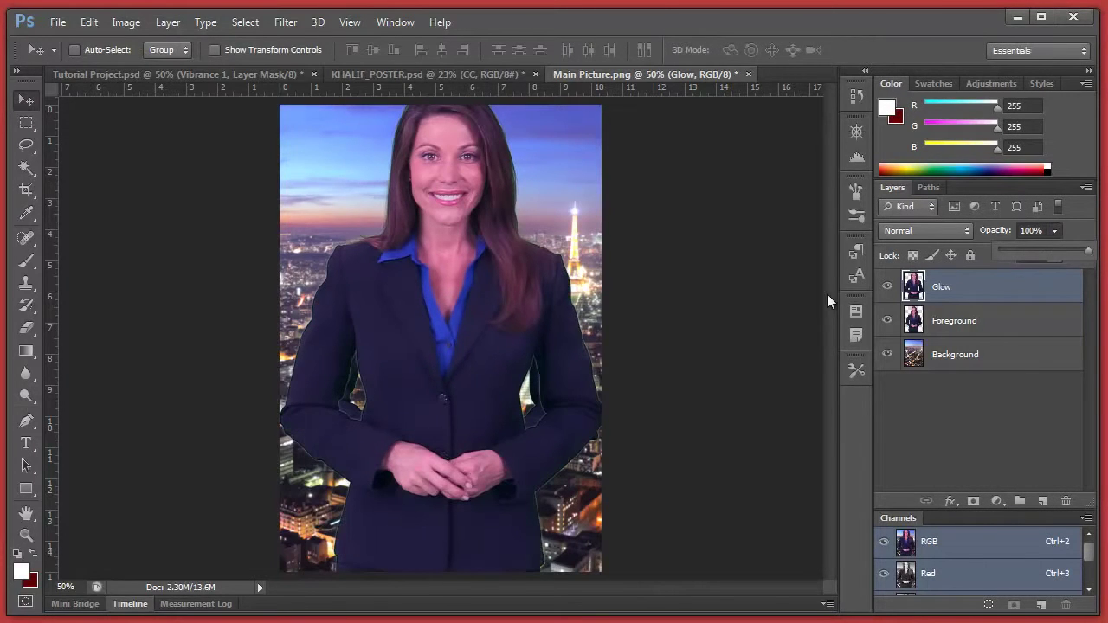
- Give the Glow layer Exposure +20, offset +0.5 and gamma 9.99
left_click(125, 22)
mouse_move(152, 66)
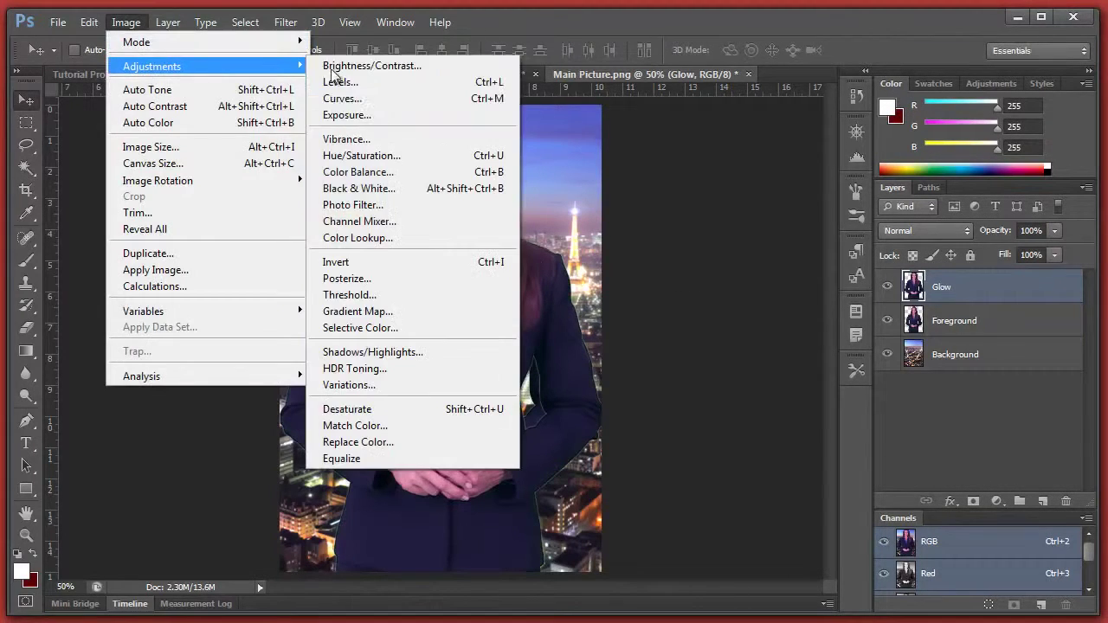
left_click(374, 109)
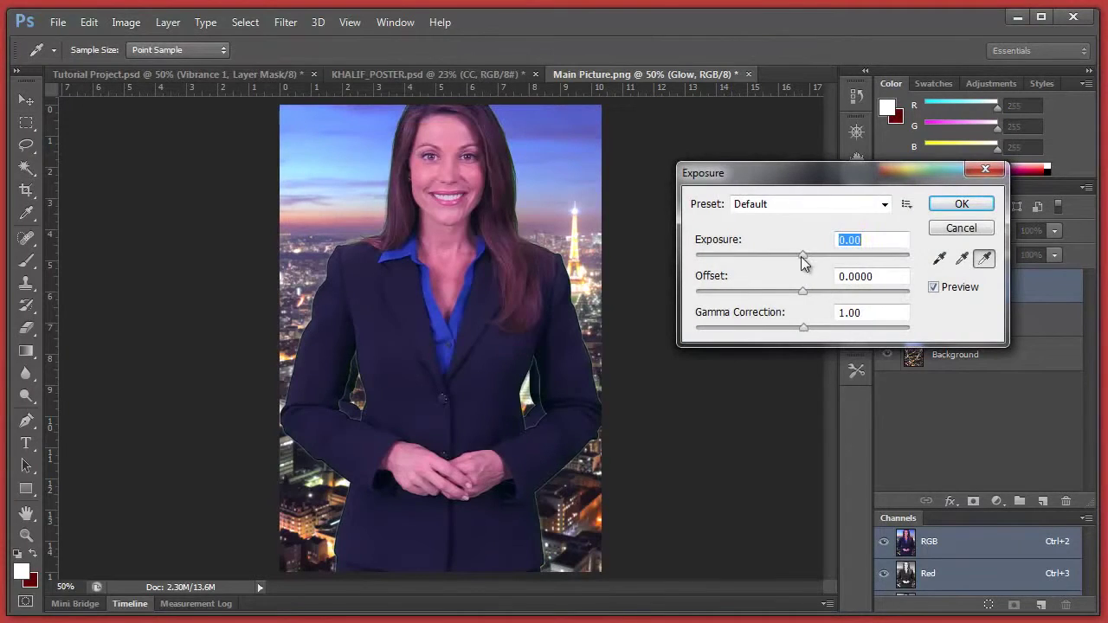
left_click_drag(801, 256, 914, 284)
mouse_move(802, 291)
left_mouse_down()
mouse_move(725, 289)
mouse_move(937, 289)
left_mouse_up()
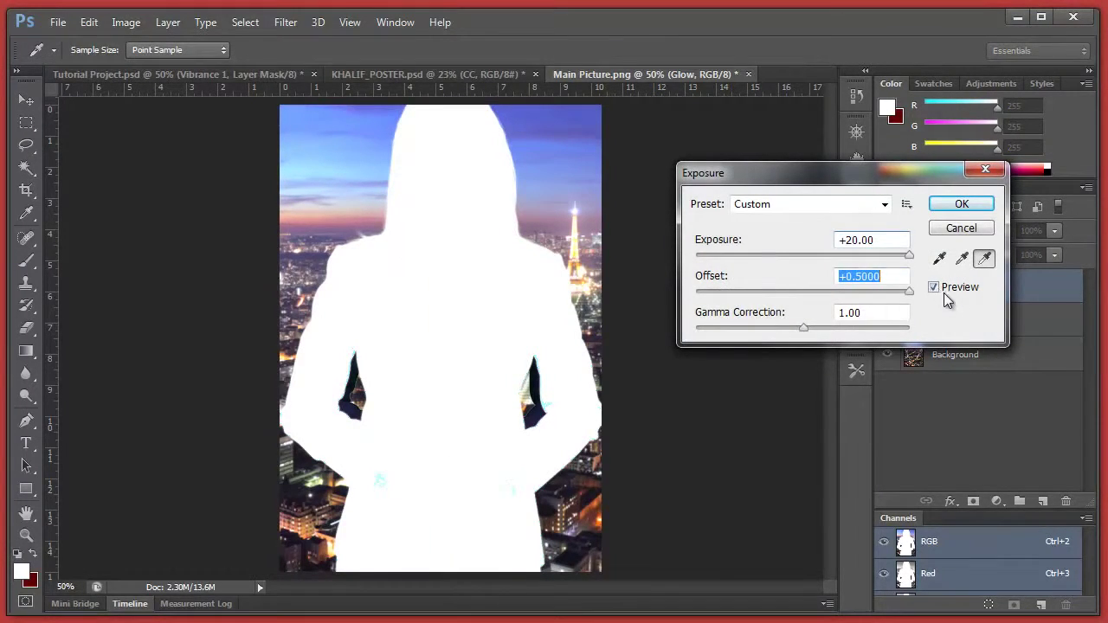
mouse_move(803, 328)
left_mouse_down()
mouse_move(749, 336)
mouse_move(601, 323)
left_mouse_up()
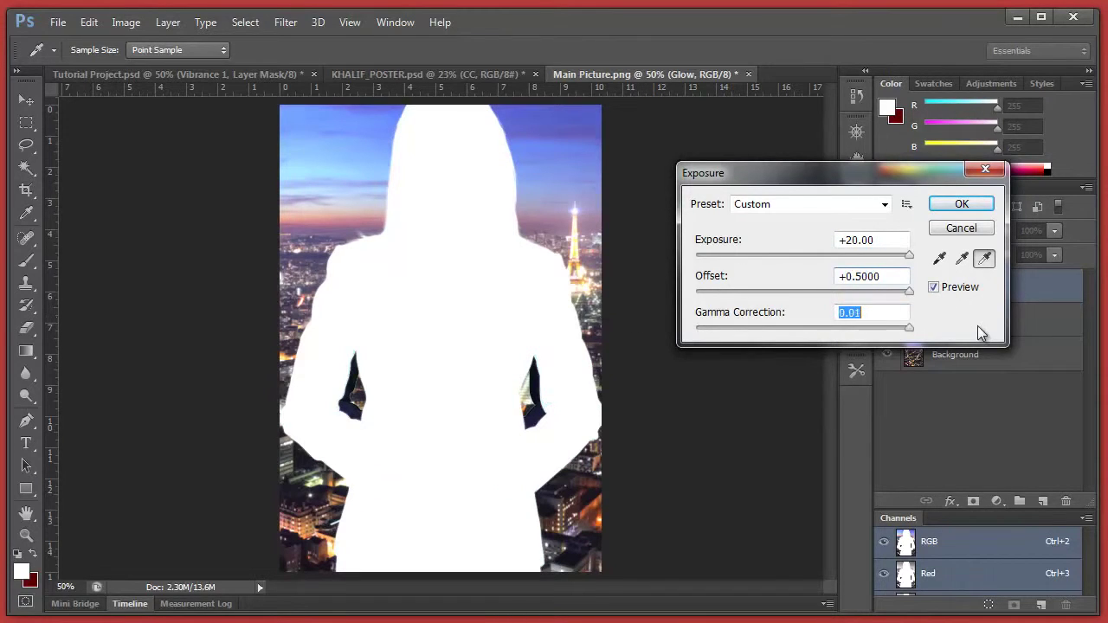
left_click_drag(909, 328, 698, 328)
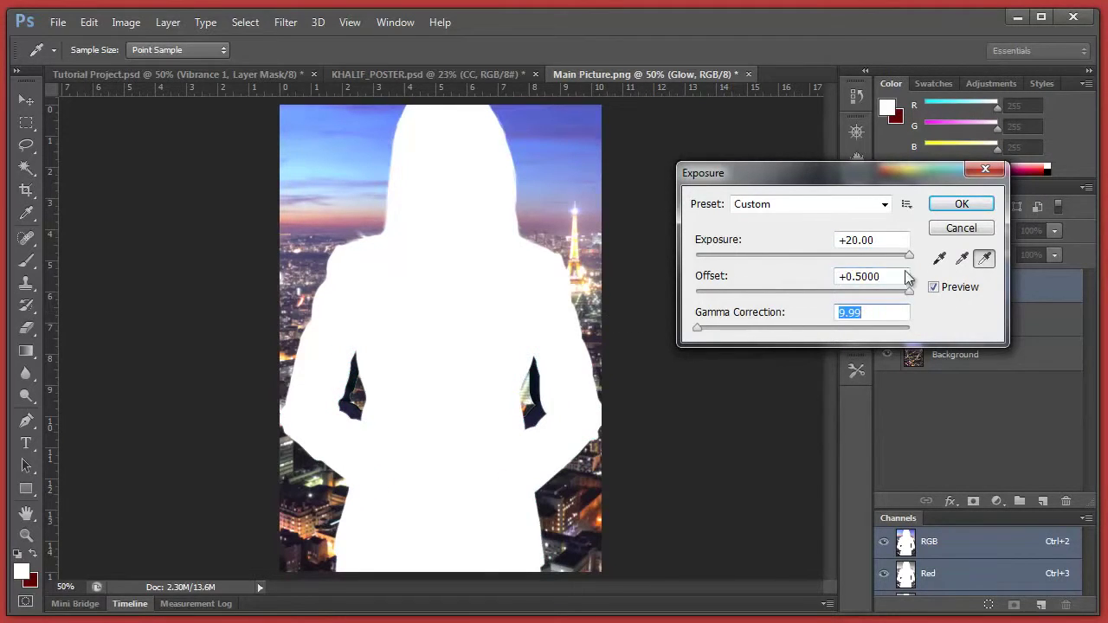
left_click(962, 204)
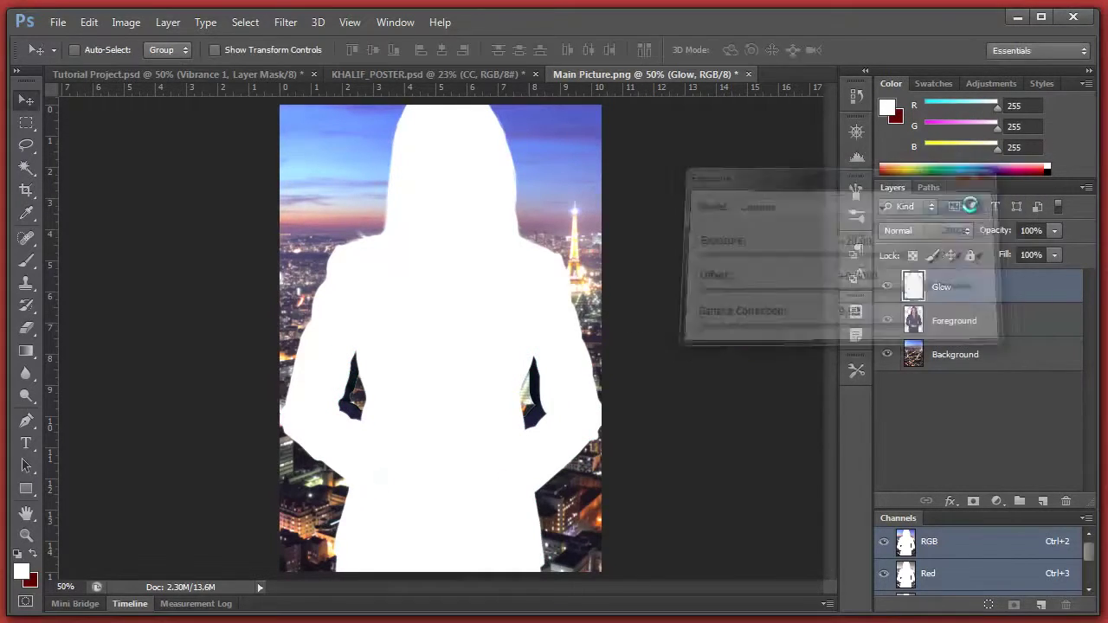
left_click(292, 23)
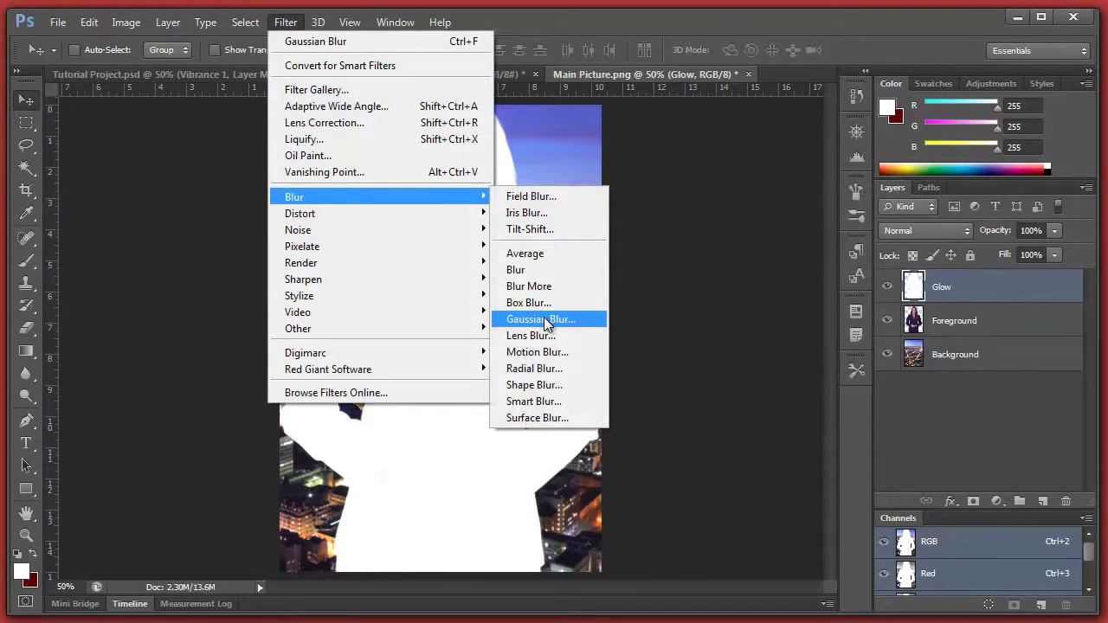
- Apply a Gaussian Blur of radius 112 to the white Glow layer
left_click(544, 319)
left_click_drag(832, 524, 845, 525)
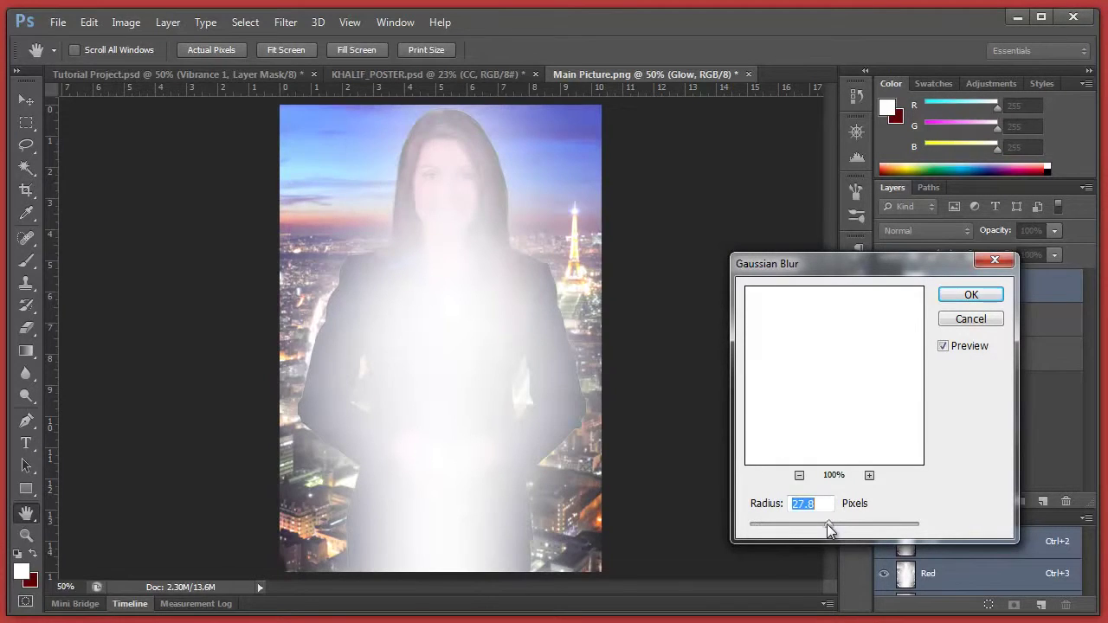
left_click_drag(826, 524, 862, 525)
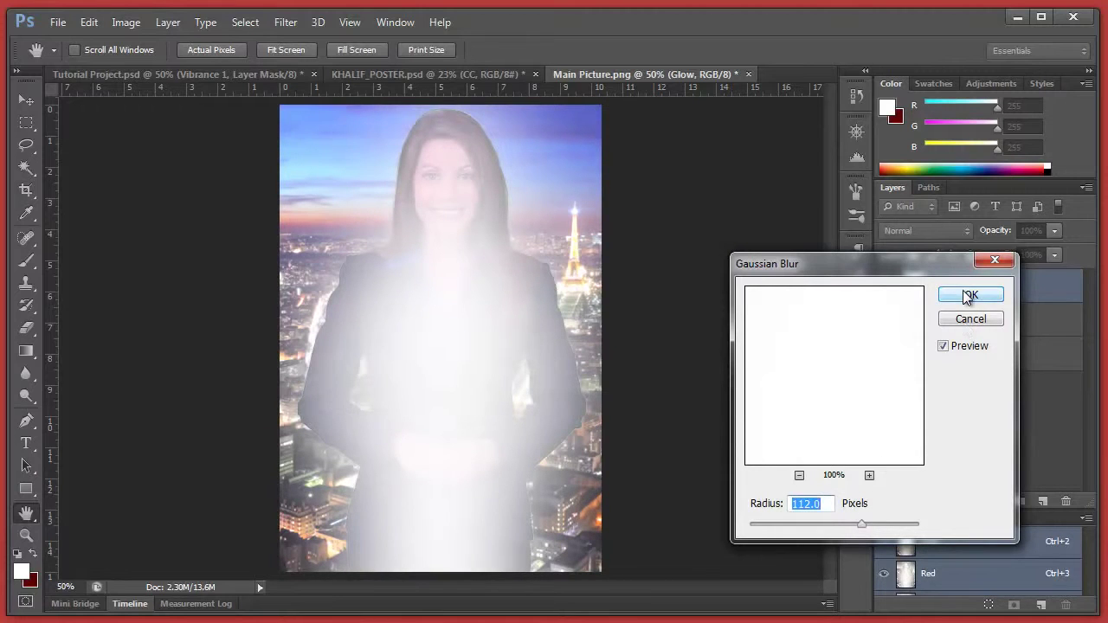
left_click(968, 296)
- Set the Glow layer's opacity to 30%
left_click(1052, 231)
left_click_drag(1024, 251, 992, 250)
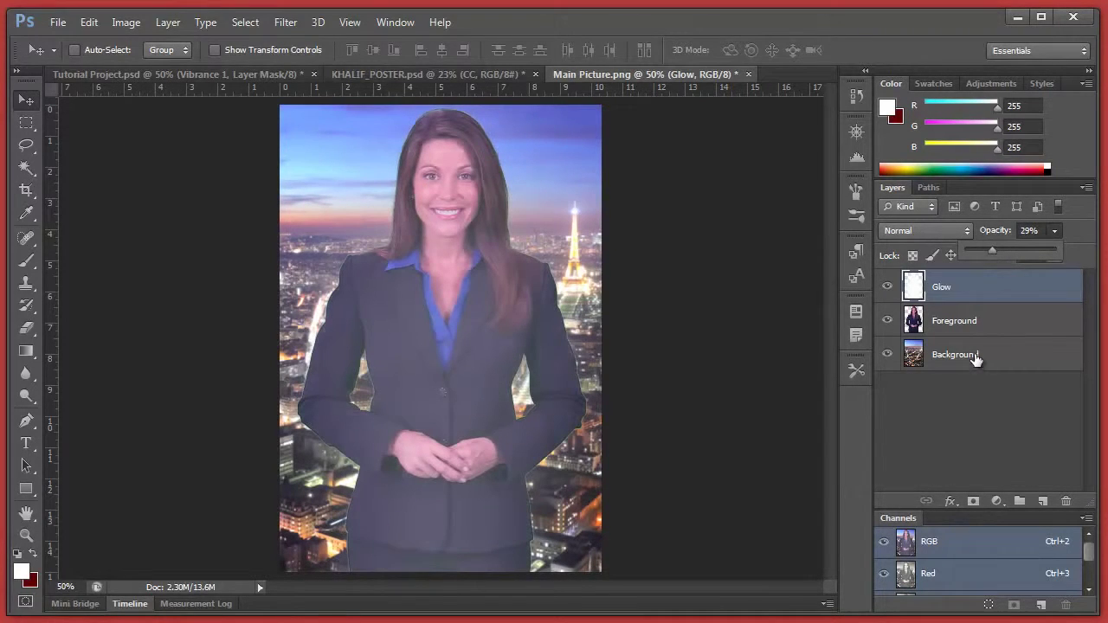
left_click(1027, 230)
type("30")
key("Return")
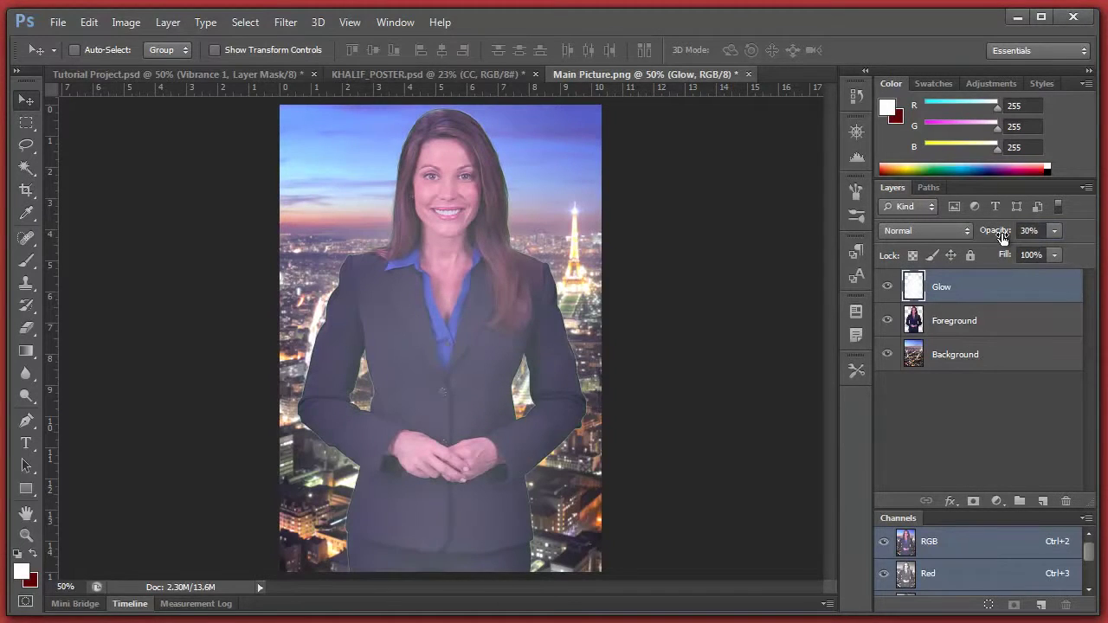
- Add a new empty layer and move it beneath Glow
left_click(1024, 404)
left_click(974, 295)
left_click(1043, 501)
left_click_drag(972, 299, 972, 328)
- Rename the new layer 'Second Glow'
double_click(952, 320)
type("Second Glo")
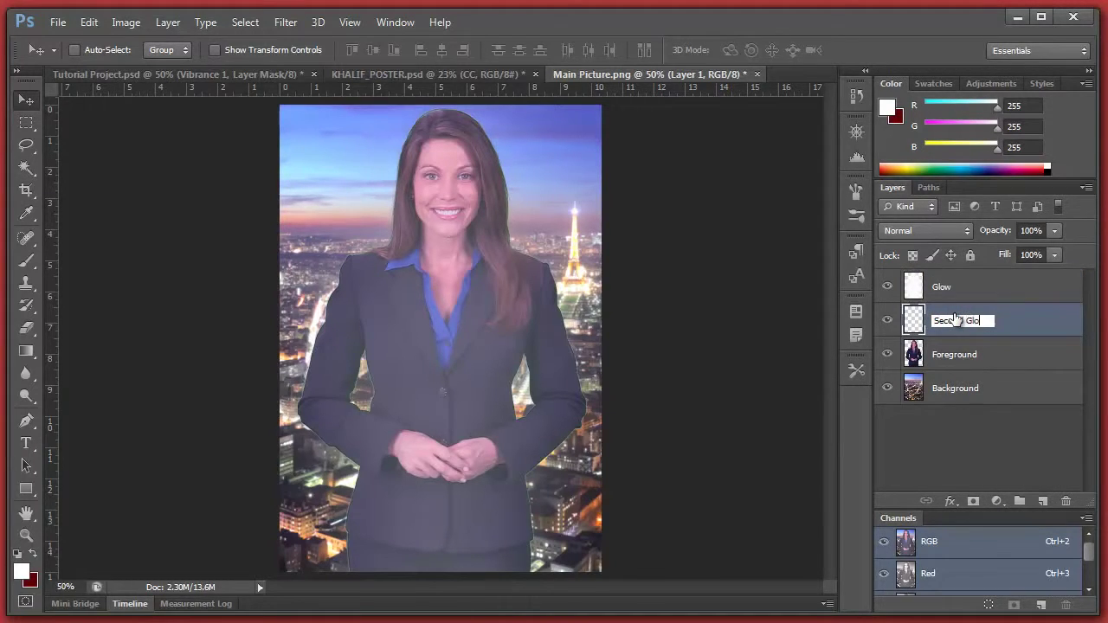
type("w")
key("Return")
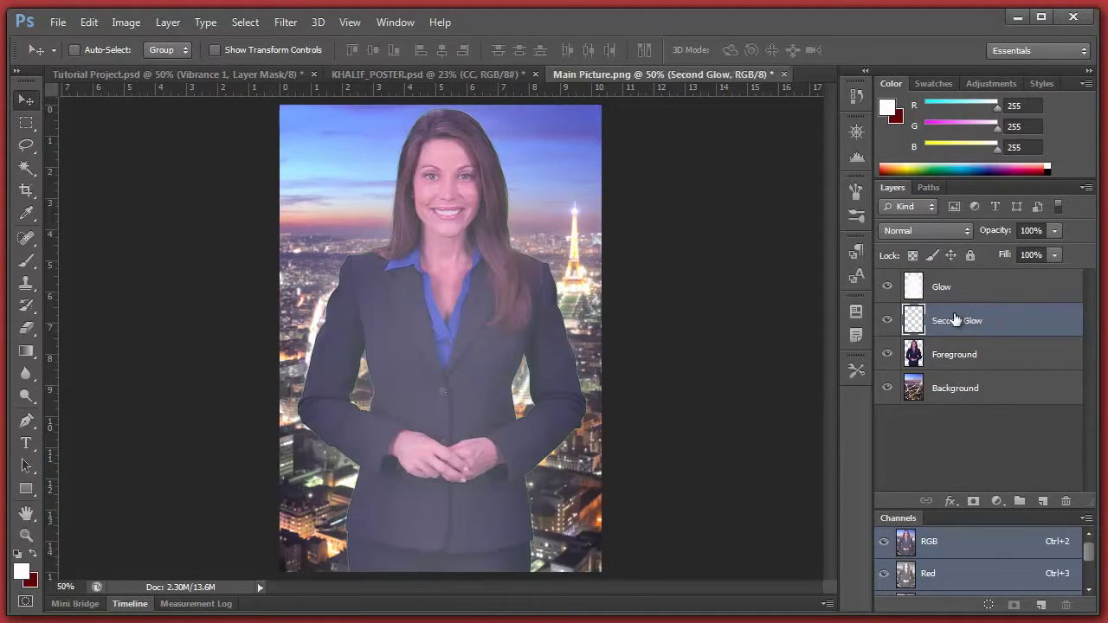
- Paint thick white brush strokes tracing the woman's silhouette
key("b")
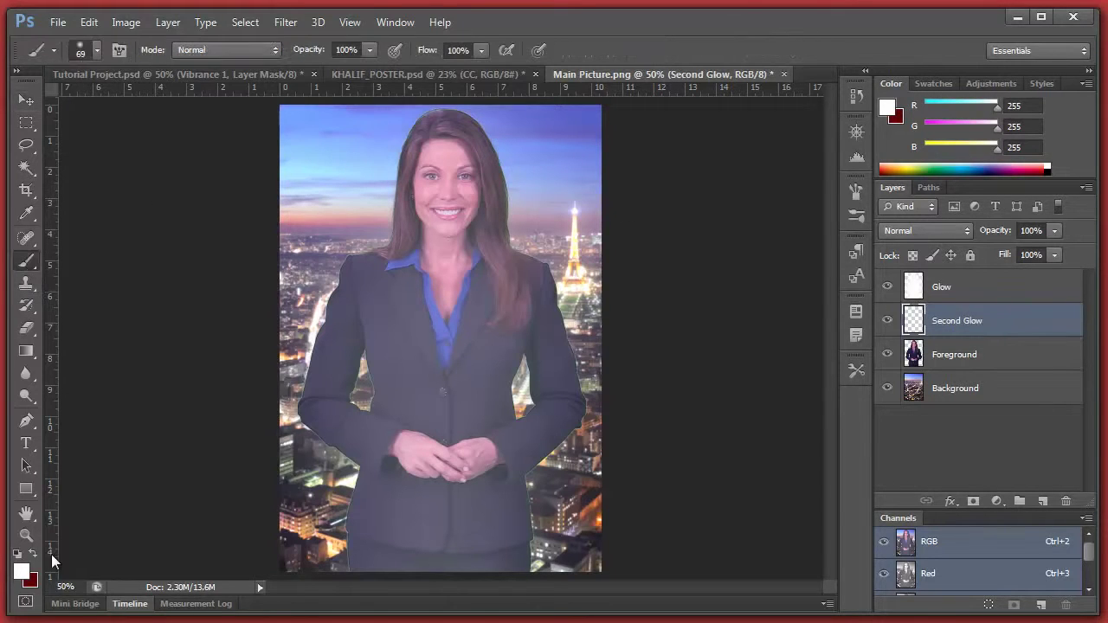
mouse_move(347, 250)
left_mouse_down()
mouse_move(293, 413)
mouse_move(353, 467)
mouse_move(352, 585)
left_mouse_up()
mouse_move(346, 264)
left_mouse_down()
mouse_move(387, 246)
mouse_move(407, 124)
mouse_move(472, 111)
mouse_move(506, 166)
mouse_move(519, 251)
mouse_move(547, 271)
mouse_move(586, 405)
mouse_move(535, 477)
mouse_move(537, 578)
left_mouse_up()
left_click(27, 101)
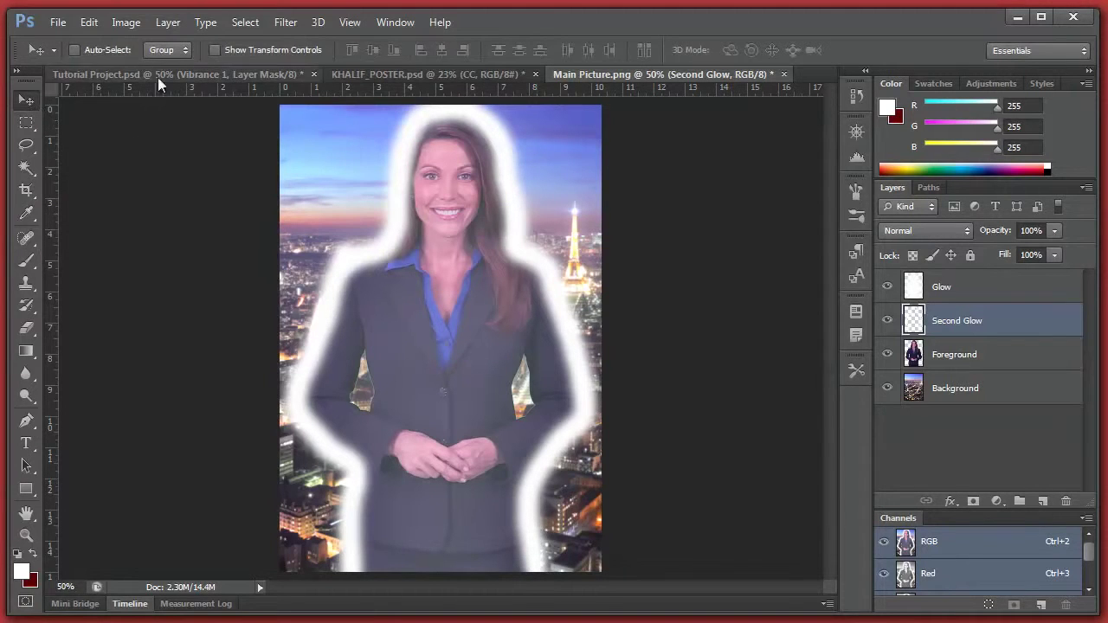
- Blur the painted outline with an 83.5-pixel Gaussian Blur
left_click(286, 21)
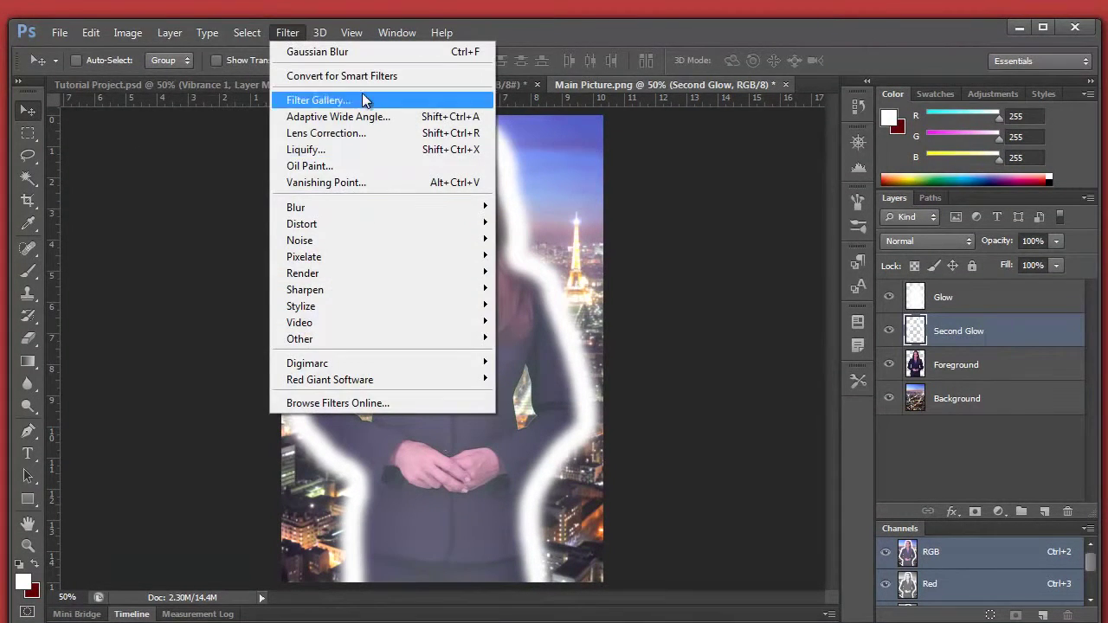
left_click(572, 22)
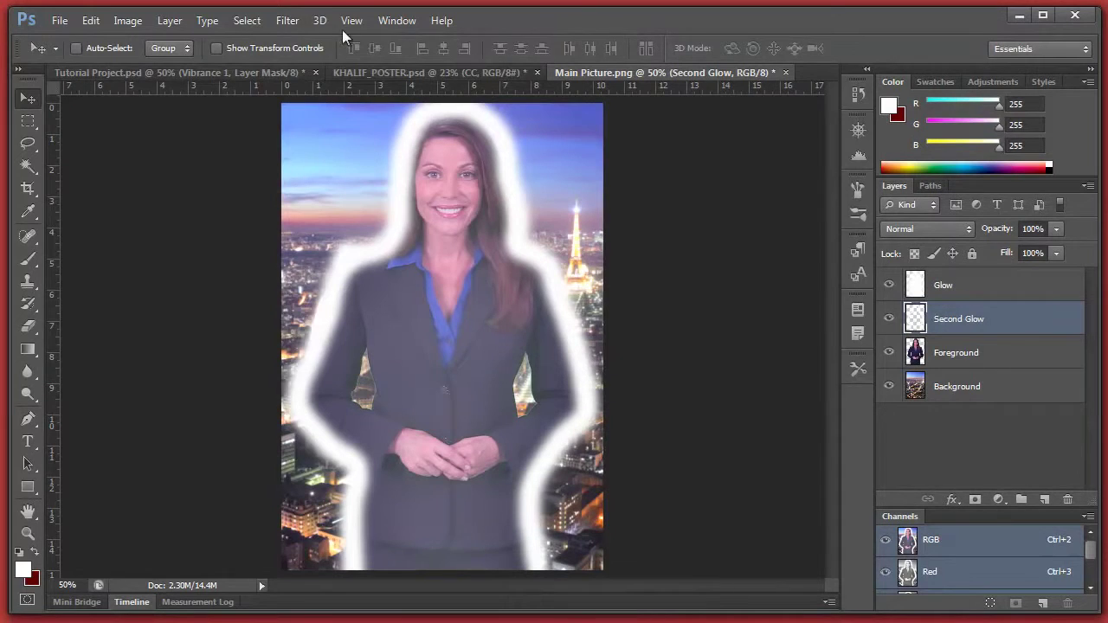
left_click(284, 21)
mouse_move(295, 195)
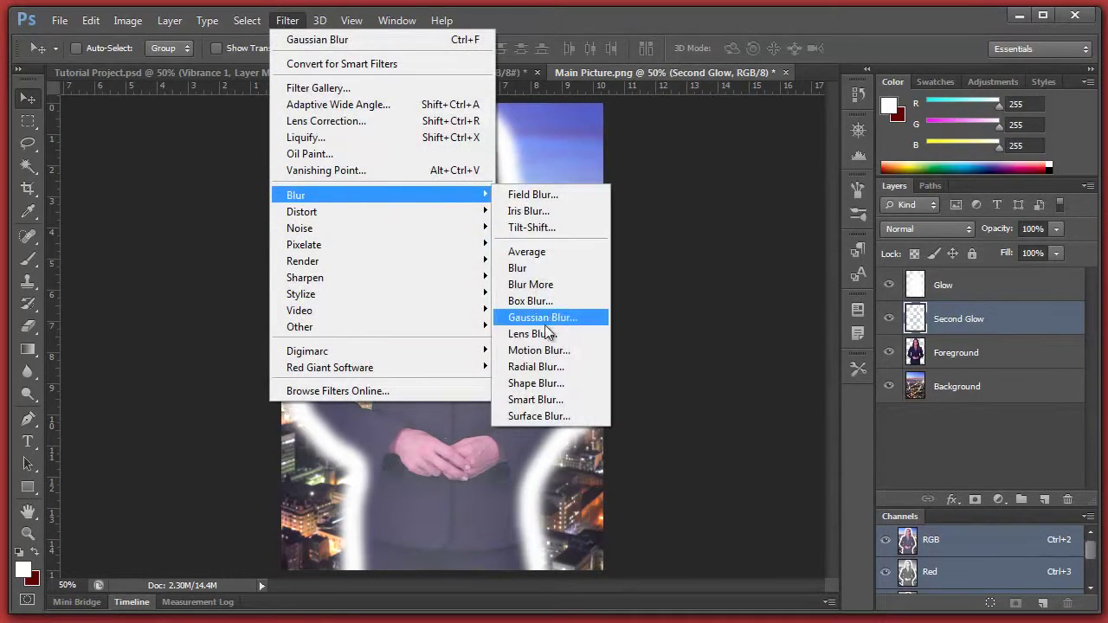
left_click(542, 317)
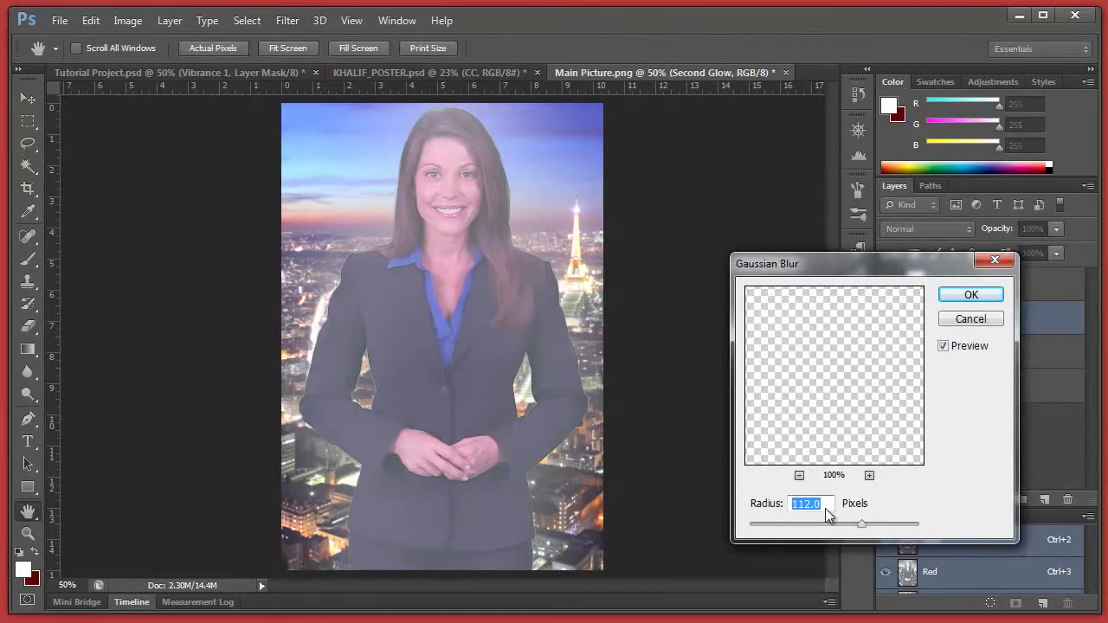
left_click_drag(860, 525, 846, 530)
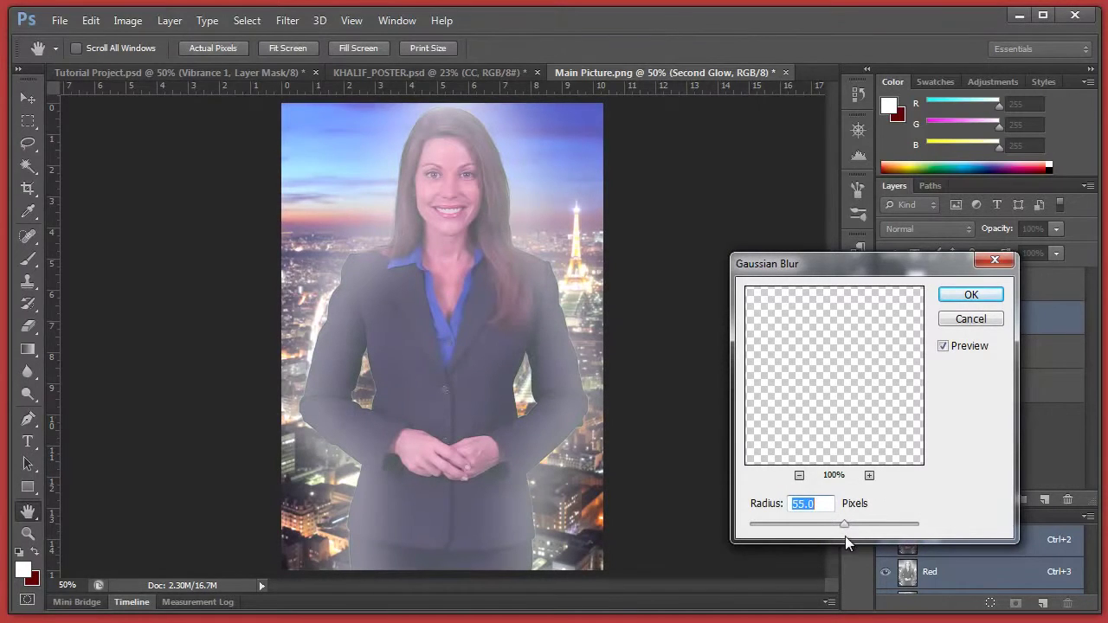
left_click(960, 297)
- Lower Second Glow's opacity to 30%
left_click(1044, 228)
left_click_drag(1054, 231, 1023, 252)
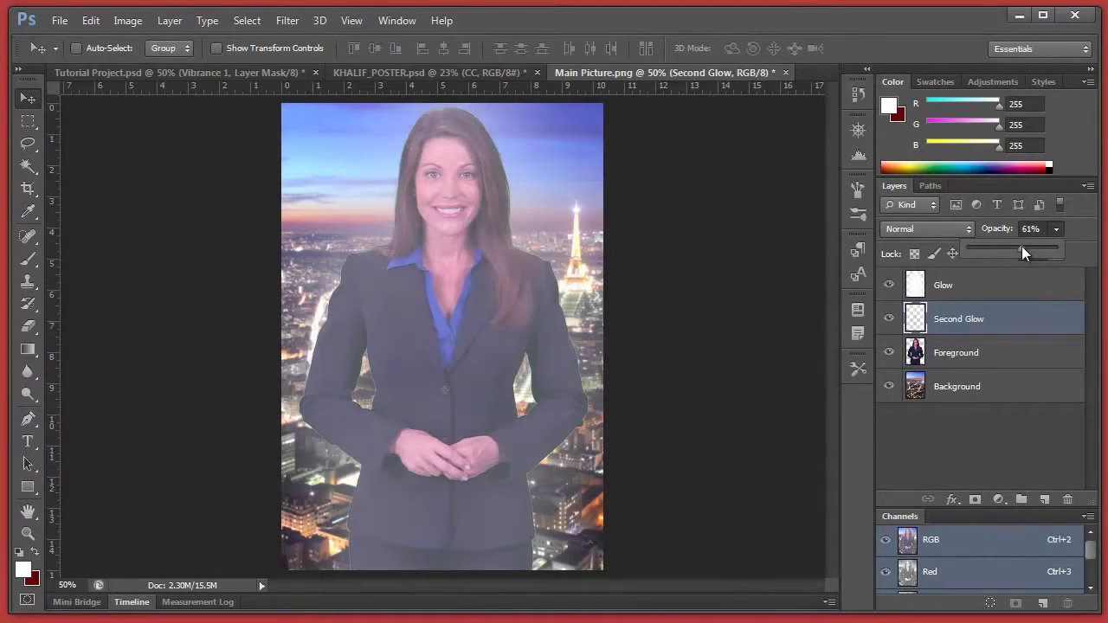
left_click_drag(1003, 251, 999, 252)
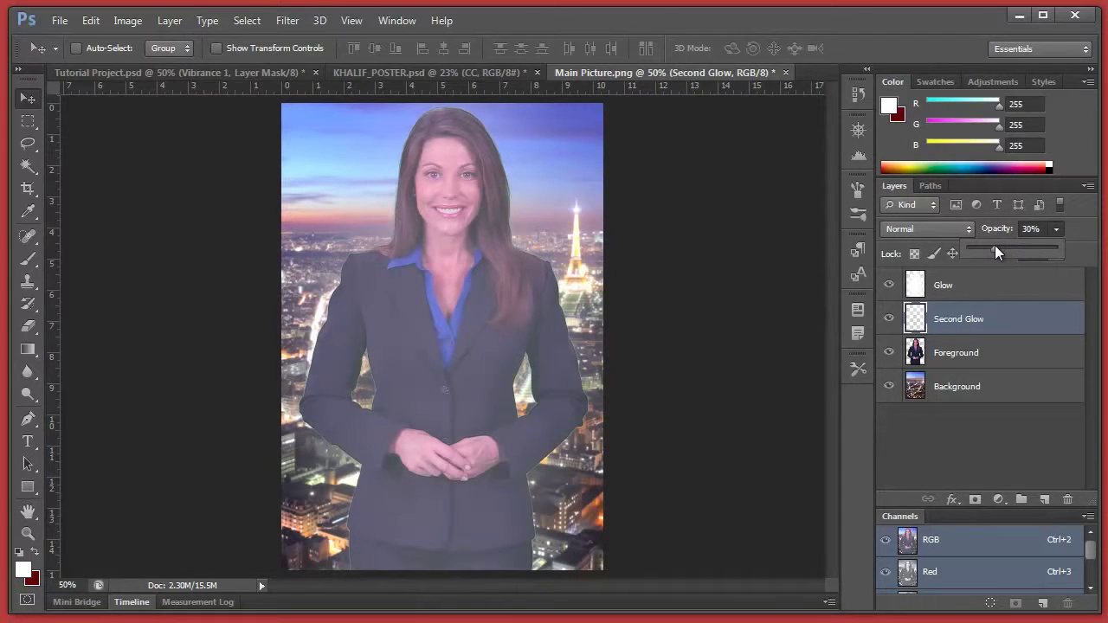
left_click(1002, 329, "ctrl")
left_click(889, 318)
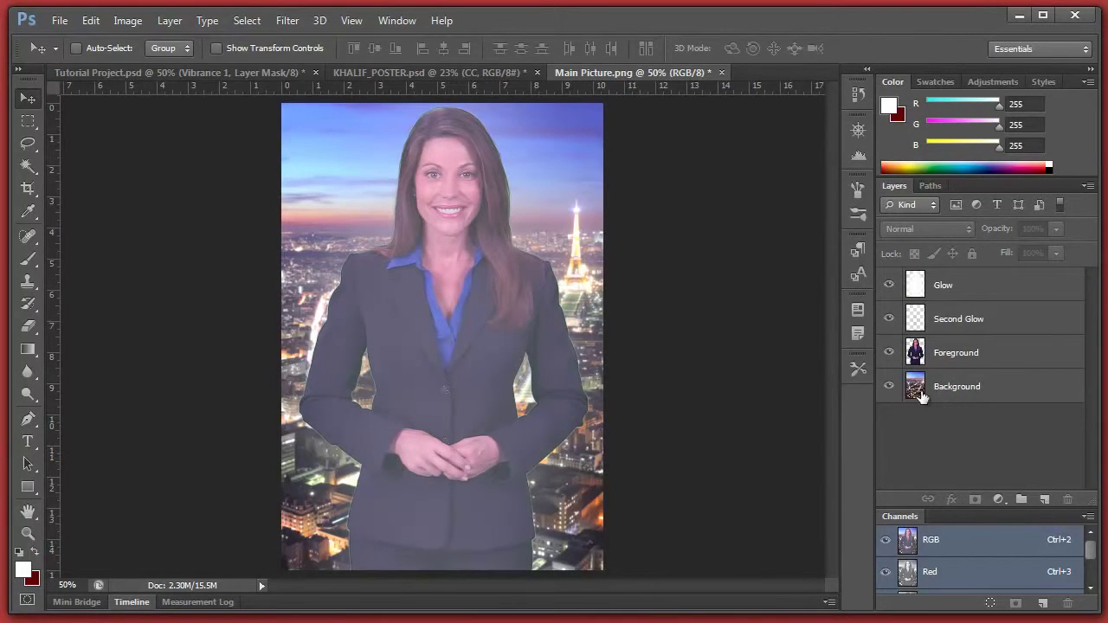
- Add a Brightness/Contrast adjustment above Glow with brightness 27 and contrast 33
left_click(980, 293)
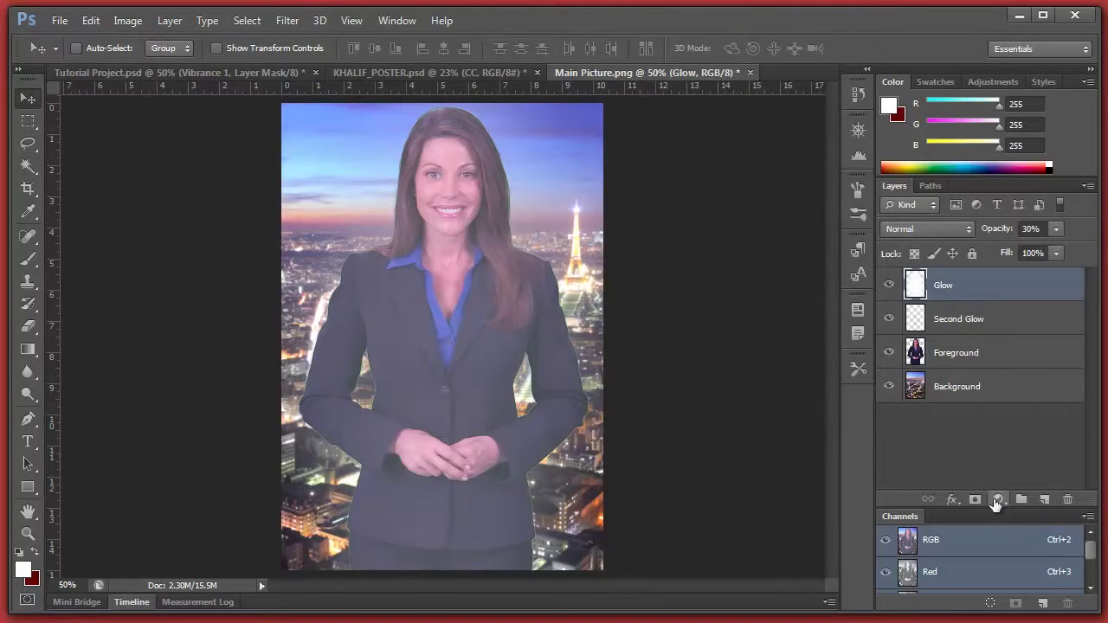
left_click(997, 500)
left_click(1058, 189)
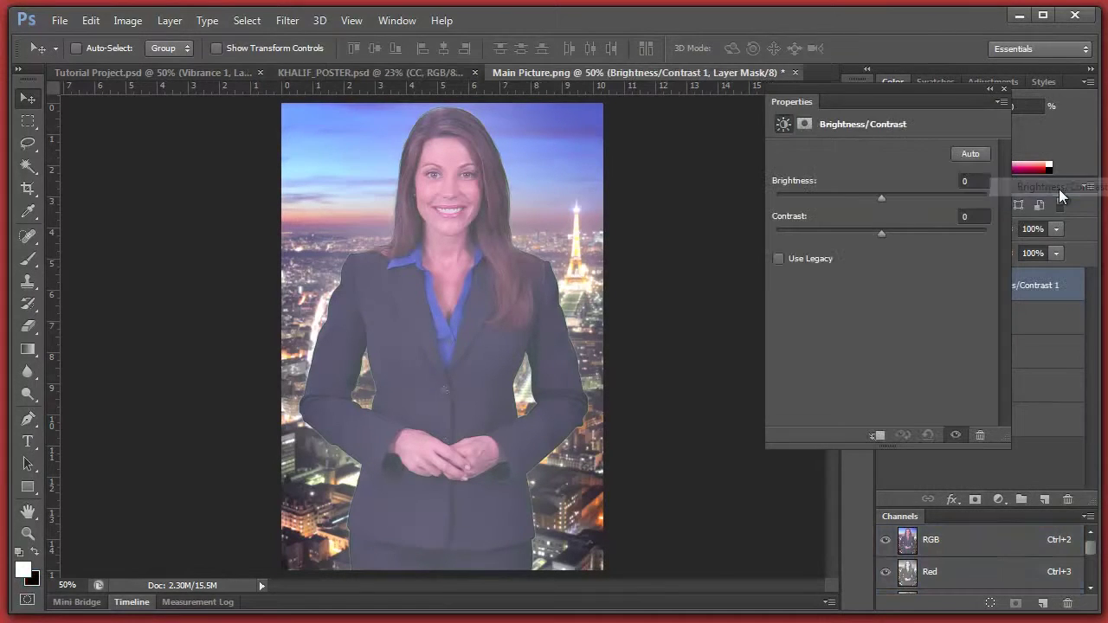
left_click_drag(880, 195, 899, 193)
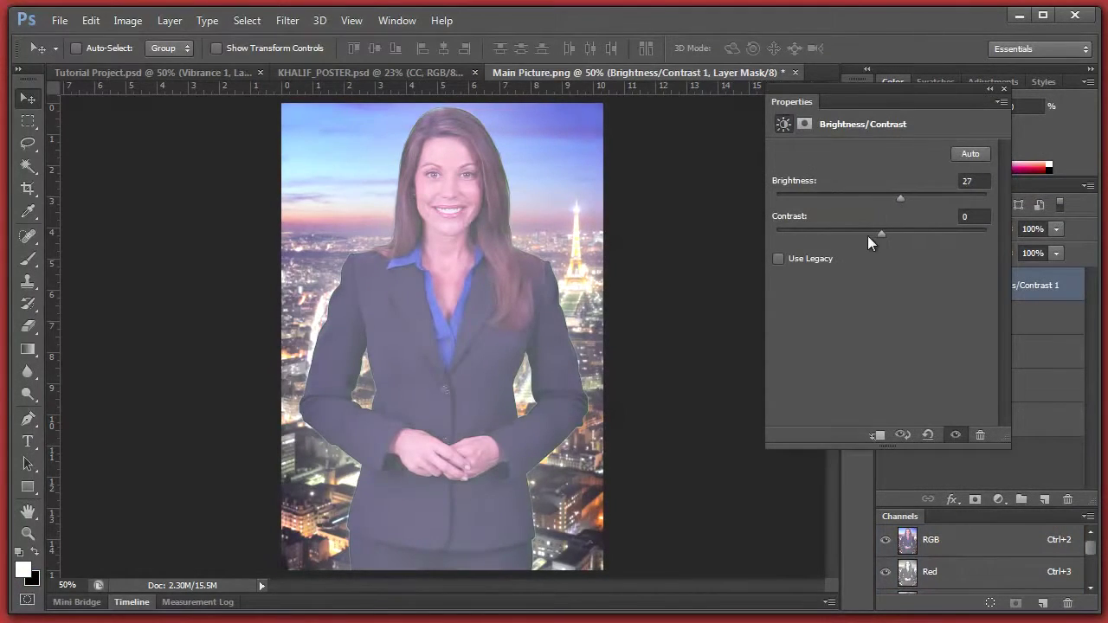
left_click_drag(920, 230, 911, 233)
left_click(1002, 89)
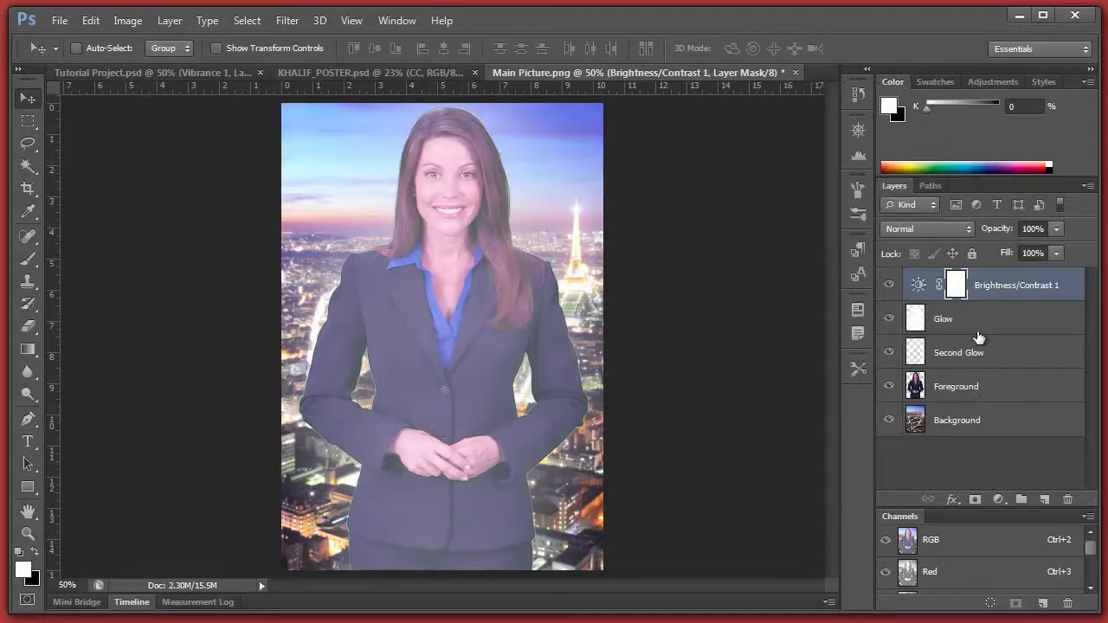
- Add a Curves adjustment lowering the Green curve and raising Red and Blue for a purple tint
left_click(995, 500)
left_click(1036, 218)
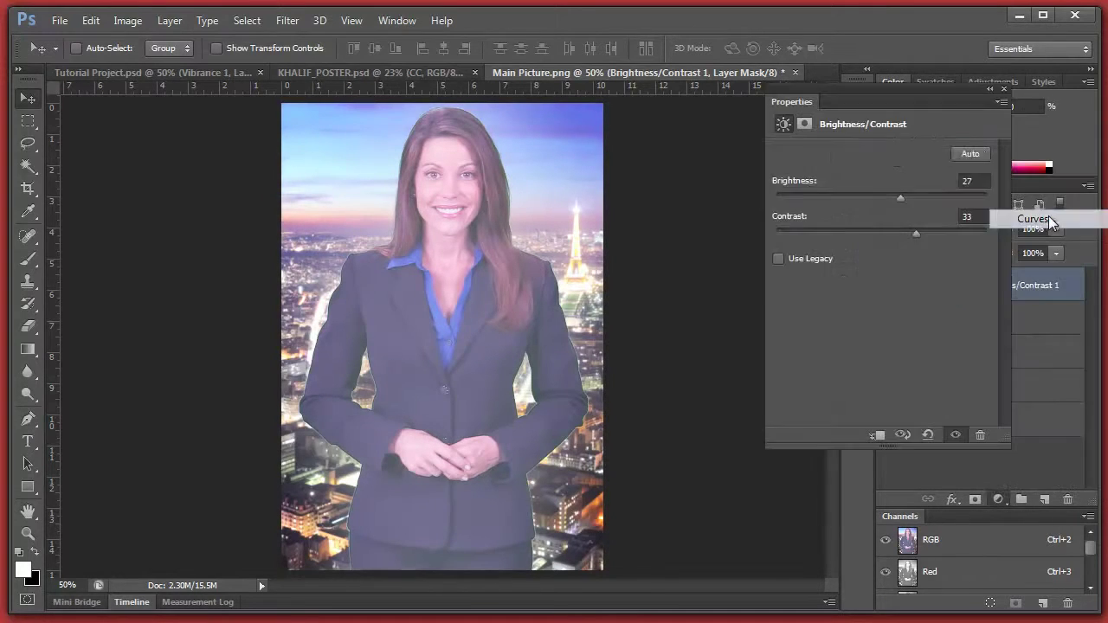
left_click_drag(905, 273, 913, 284)
left_click(866, 177)
left_click(848, 218)
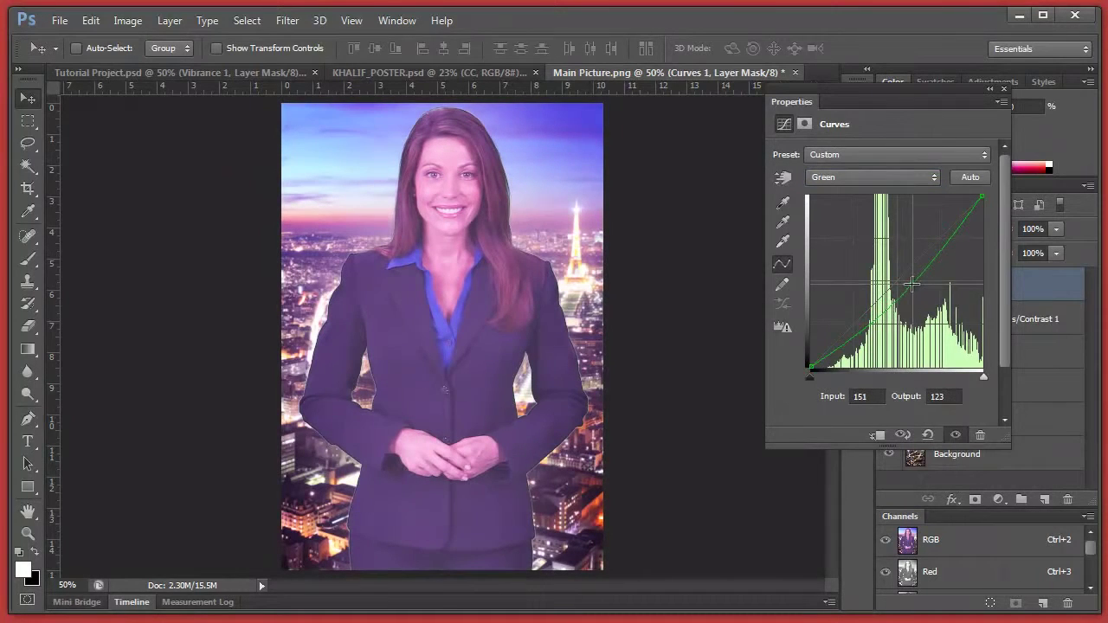
left_click(899, 178)
left_click(882, 207)
left_click_drag(899, 282, 899, 275)
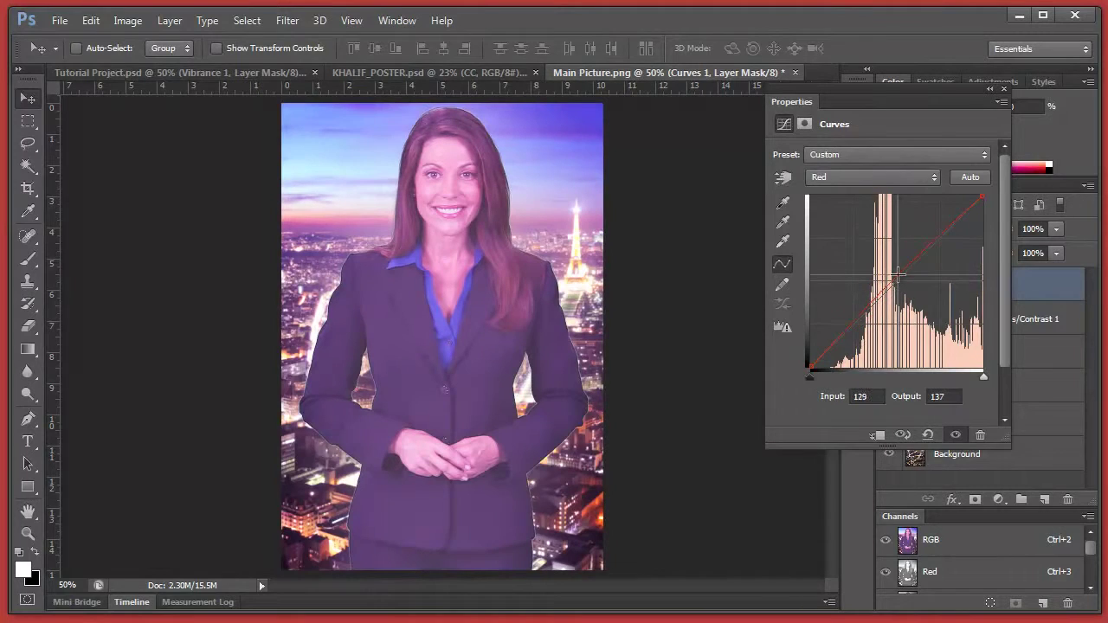
left_click(879, 177)
left_click(857, 232)
mouse_move(889, 290)
left_mouse_down()
mouse_move(889, 278)
mouse_move(897, 283)
left_mouse_up()
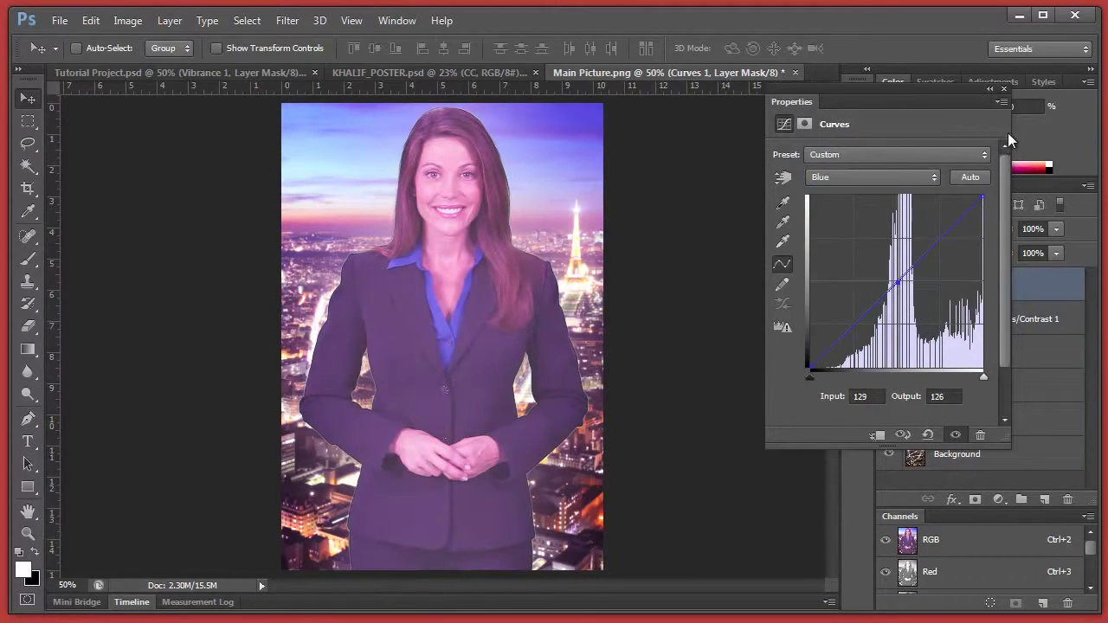
- Add an Exposure adjustment layer nudged slightly brighter
left_click(1004, 89)
left_click(996, 500)
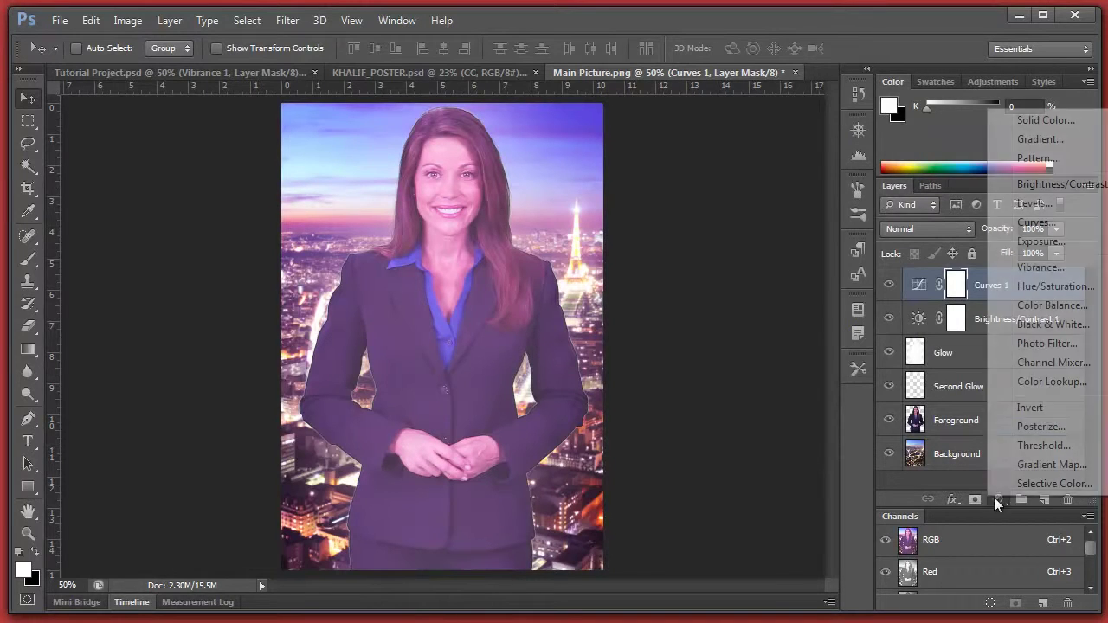
left_click(1051, 243)
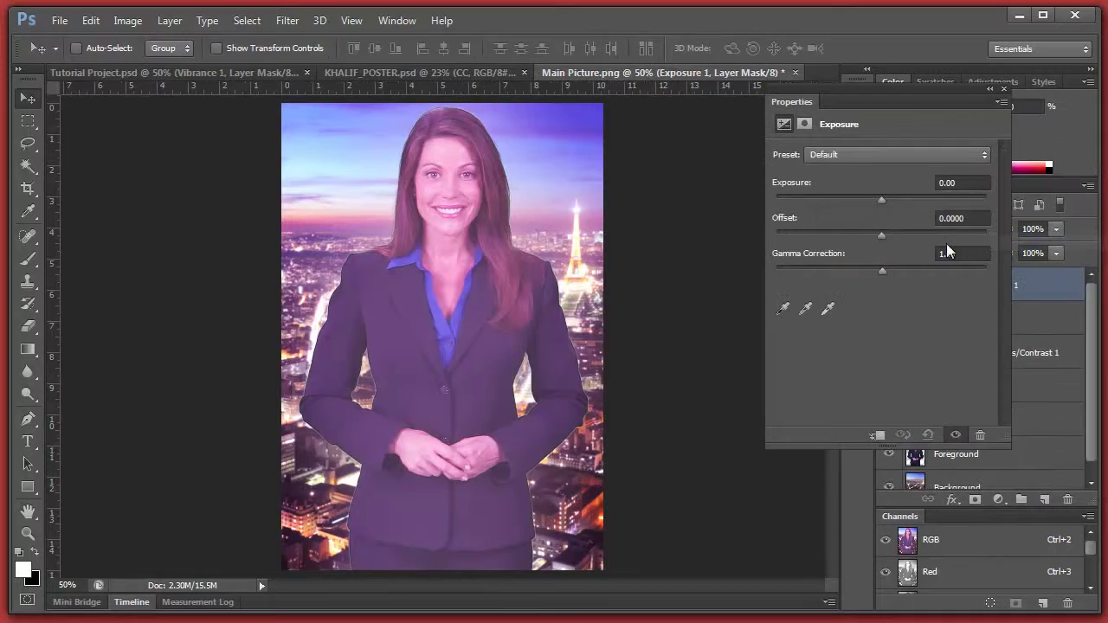
mouse_move(887, 202)
left_mouse_down()
mouse_move(895, 198)
mouse_move(882, 198)
mouse_move(873, 235)
mouse_move(900, 267)
mouse_move(880, 268)
left_mouse_up()
left_click(1003, 90)
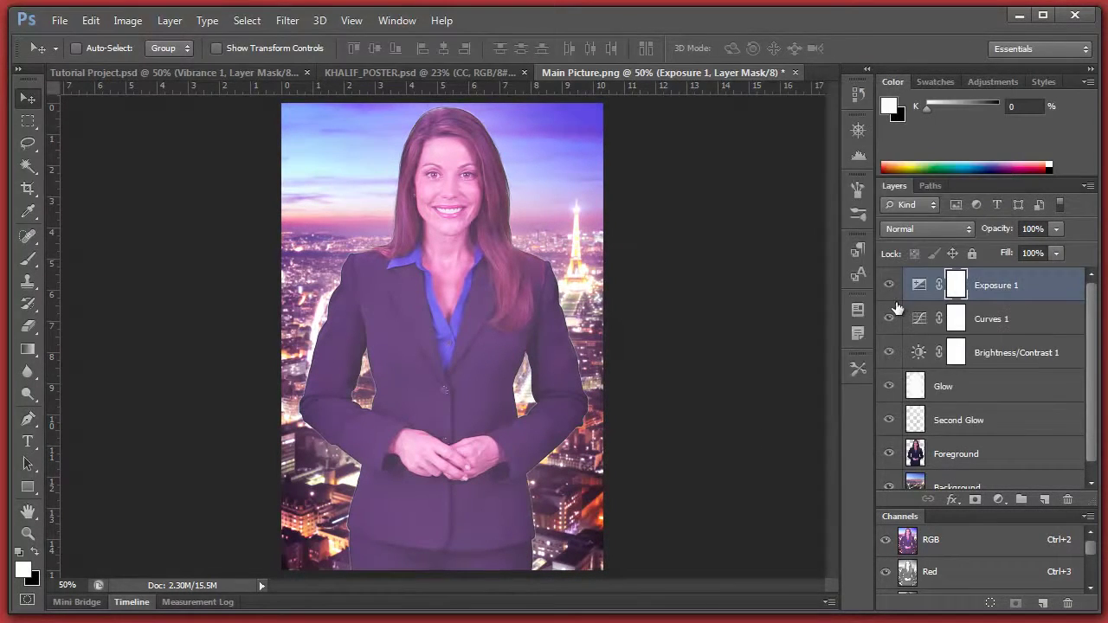
left_click(889, 287)
- Add a Vibrance adjustment layer with vibrance -24 and saturation +12
left_click(999, 499)
left_click(1040, 272)
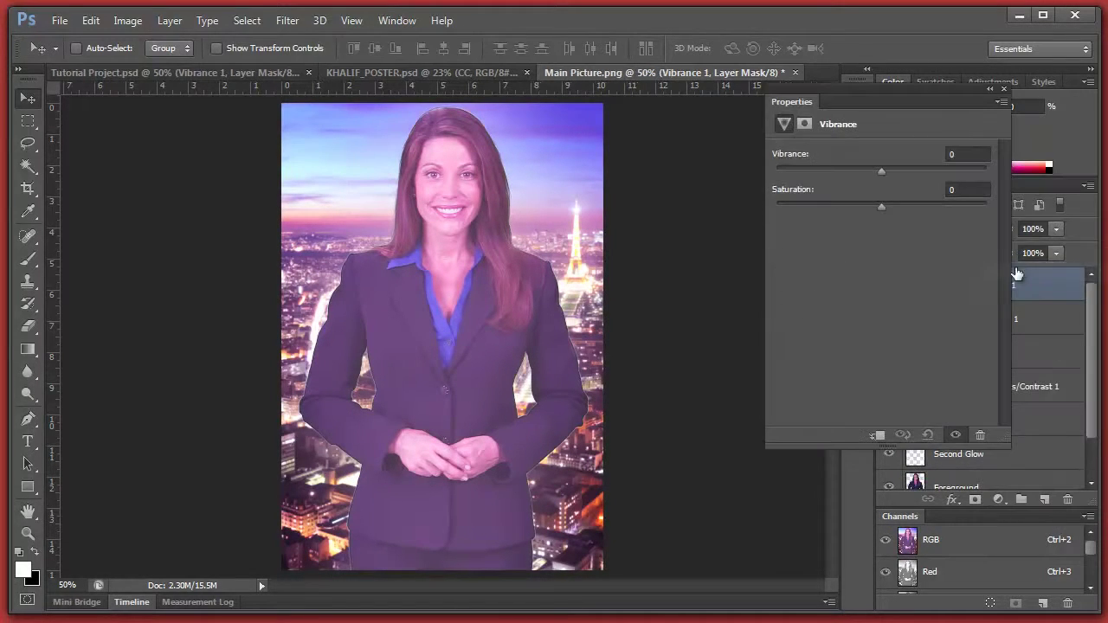
left_click_drag(884, 168, 860, 168)
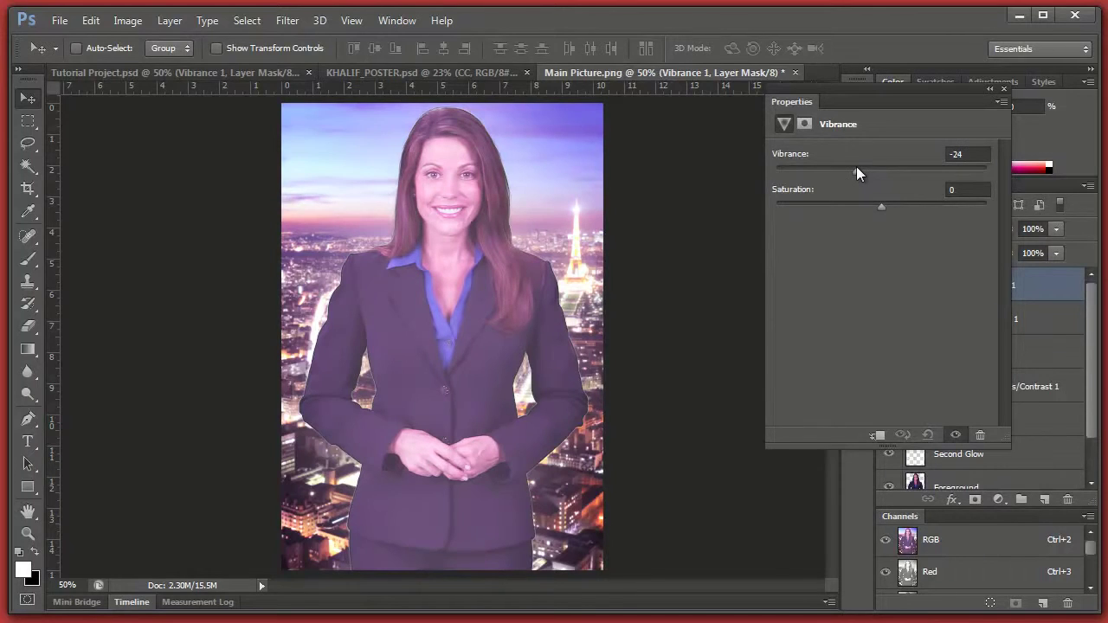
left_click_drag(880, 207, 893, 208)
left_click(1004, 90)
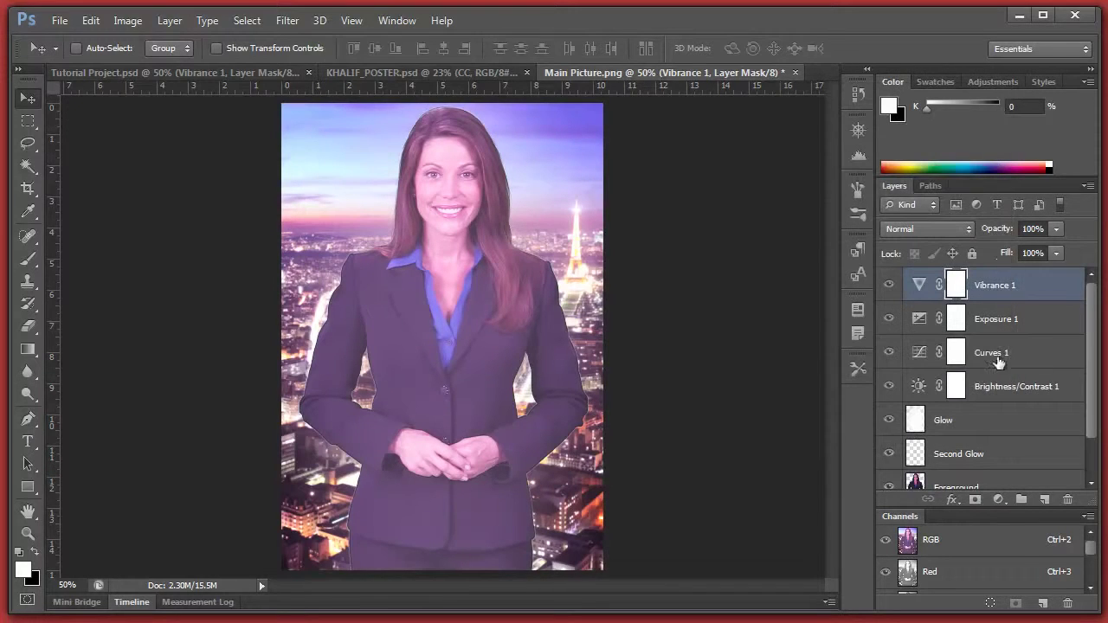
scroll(991, 449, "down", 2)
- Compare the composite against the Tutorial Project.psd reference document
left_click(969, 448)
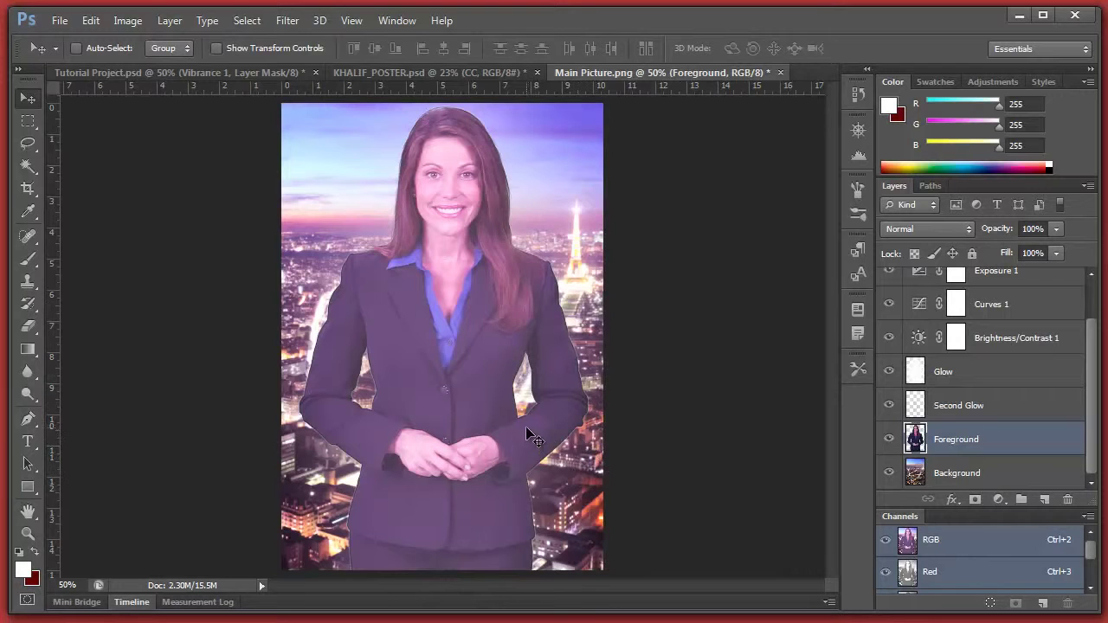
left_click(251, 72)
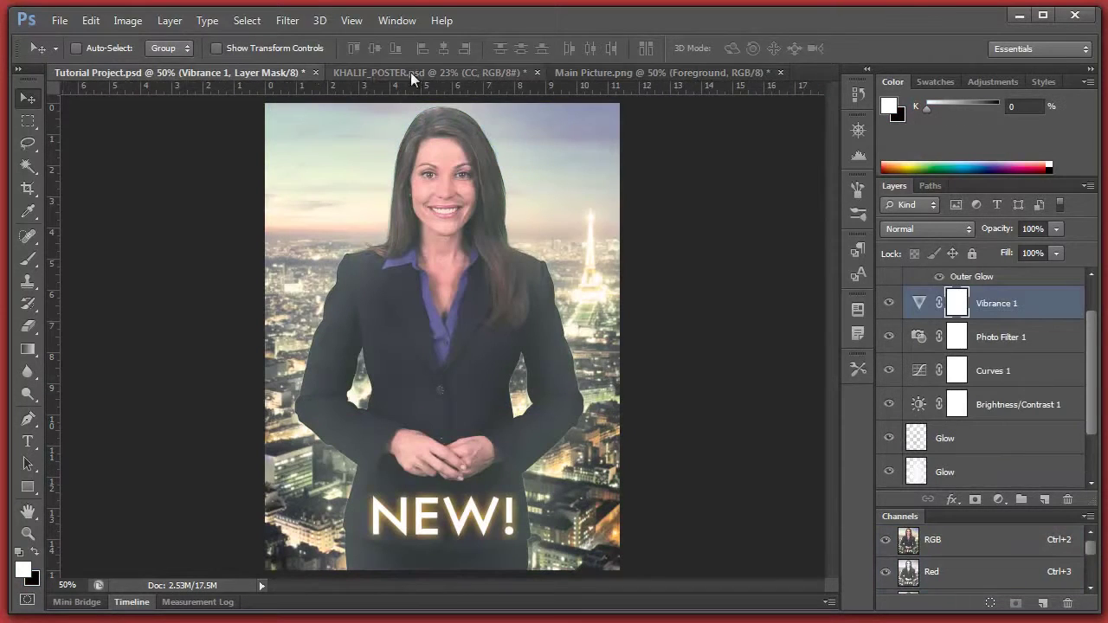
left_click(593, 76)
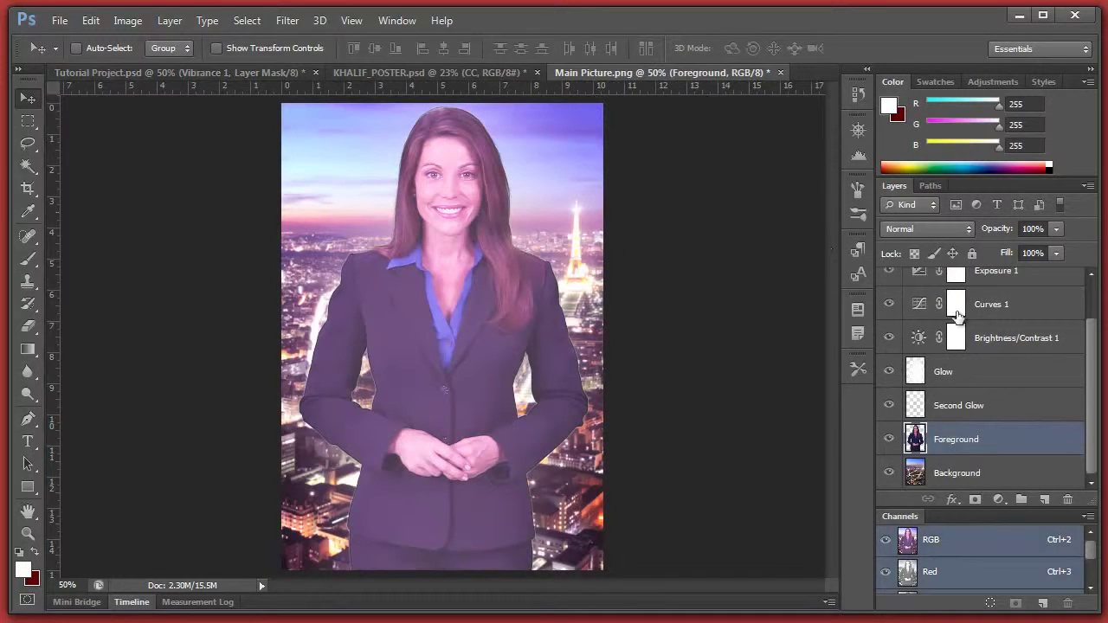
left_click_drag(958, 317, 952, 295)
- Retune Vibrance 1 to vibrance -42 and saturation -2
double_click(918, 289)
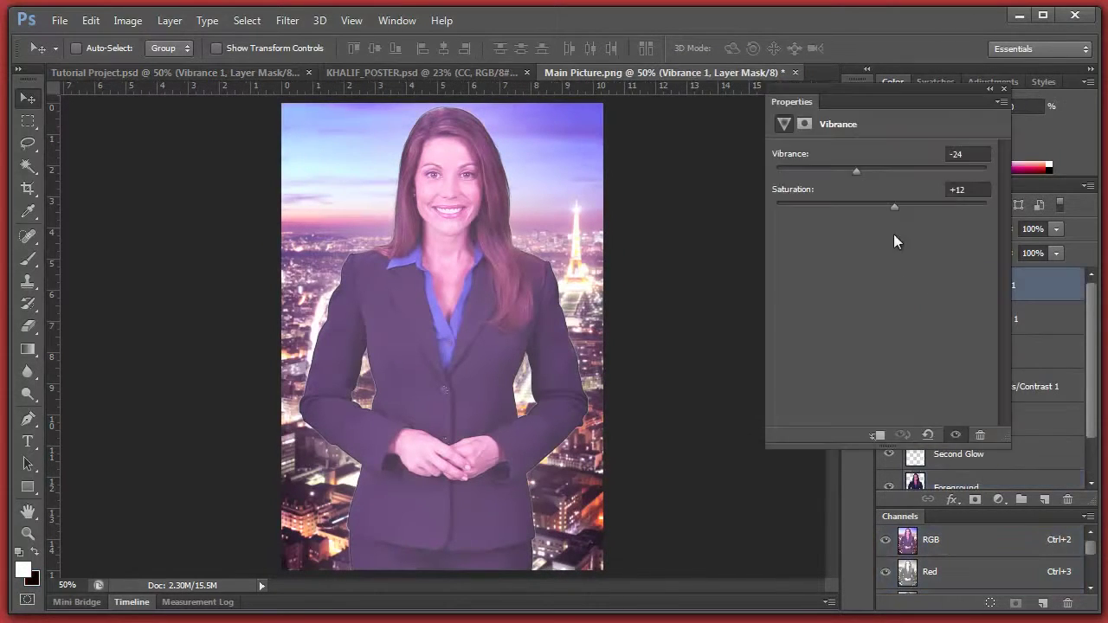
left_click_drag(831, 167, 837, 172)
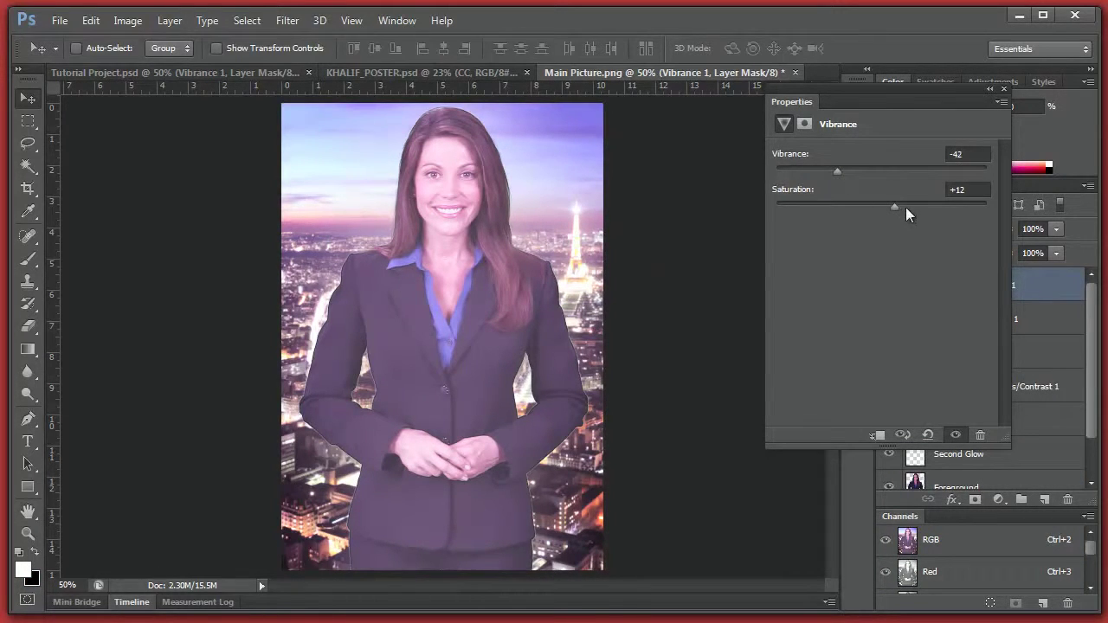
mouse_move(895, 204)
left_mouse_down()
mouse_move(917, 205)
mouse_move(864, 204)
mouse_move(873, 205)
left_mouse_up()
left_click(856, 204)
left_click(879, 204)
left_click(1004, 88)
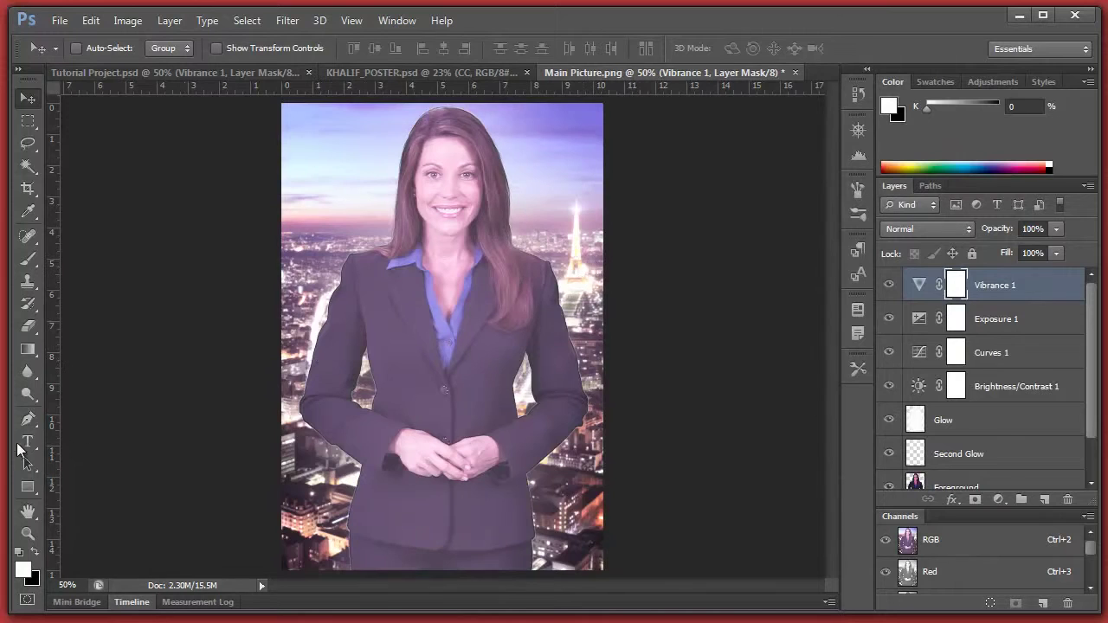
left_click(24, 442)
- Type white 'NEW!' text in a box across the lower part of the image
left_click_drag(282, 464, 603, 569)
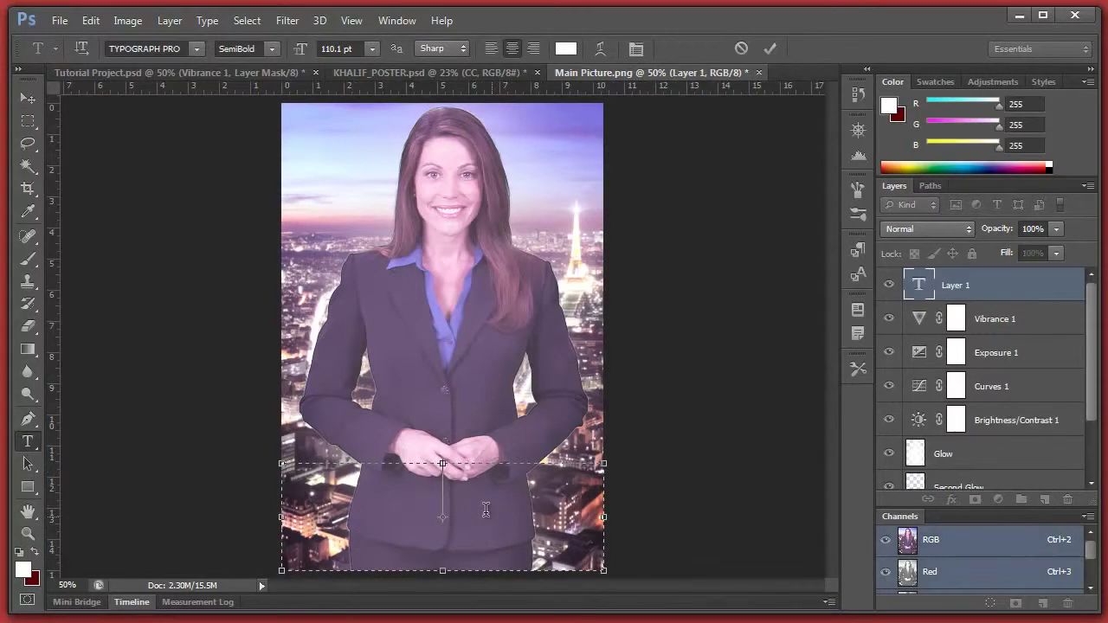
type("NEW!")
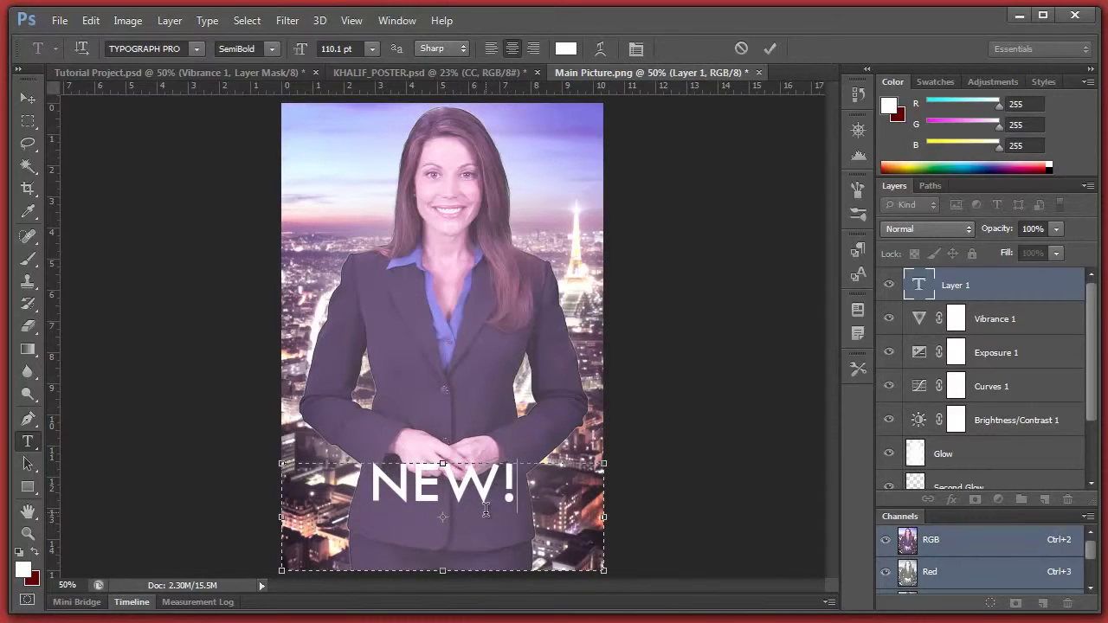
left_click(771, 48)
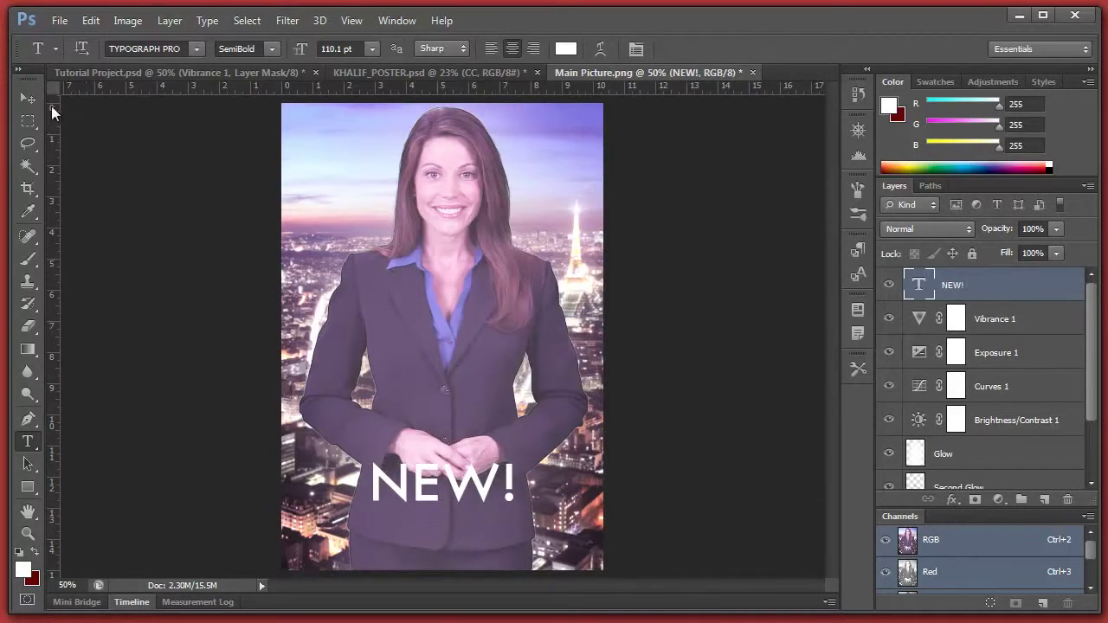
left_click(28, 98)
- Give the NEW! layer an enlarged orange Outer Glow via Blending Options
right_click(947, 307)
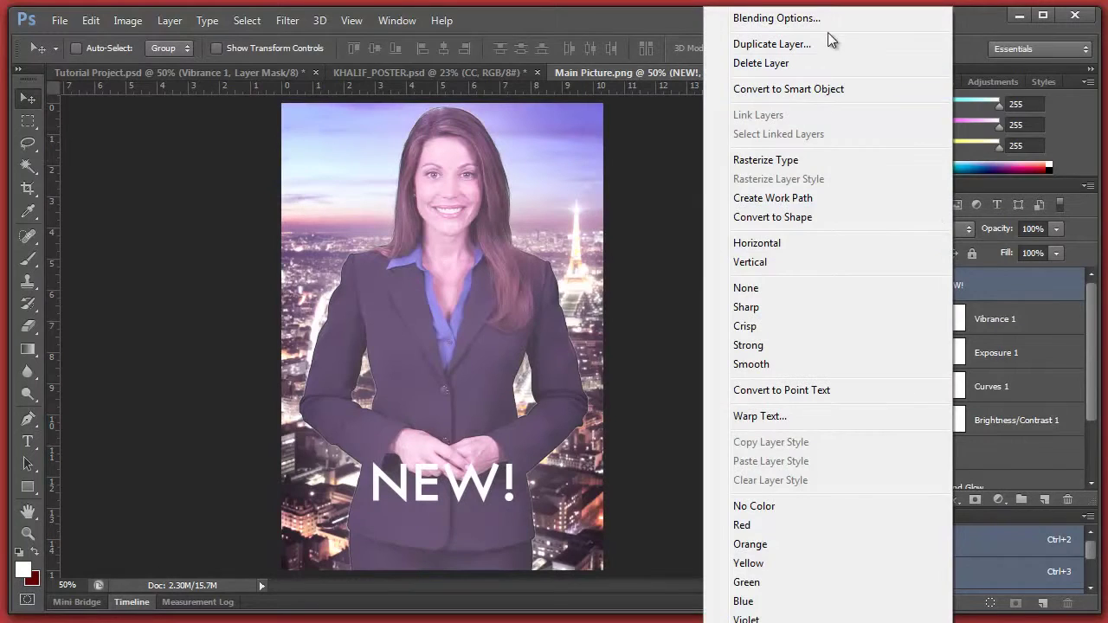
left_click(826, 21)
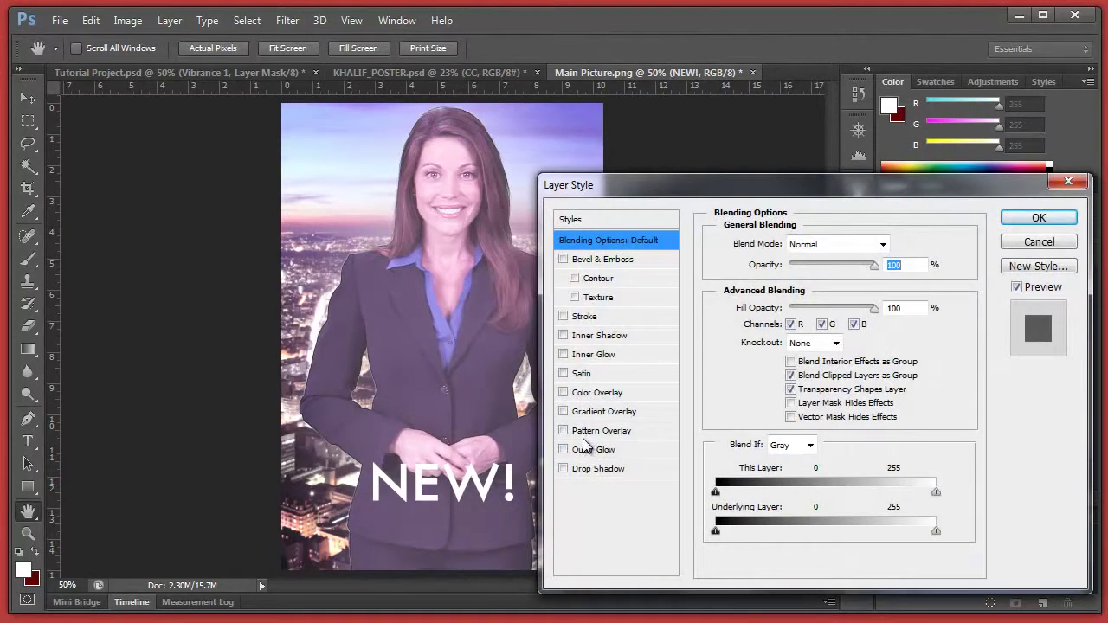
left_click(593, 449)
left_click(759, 304)
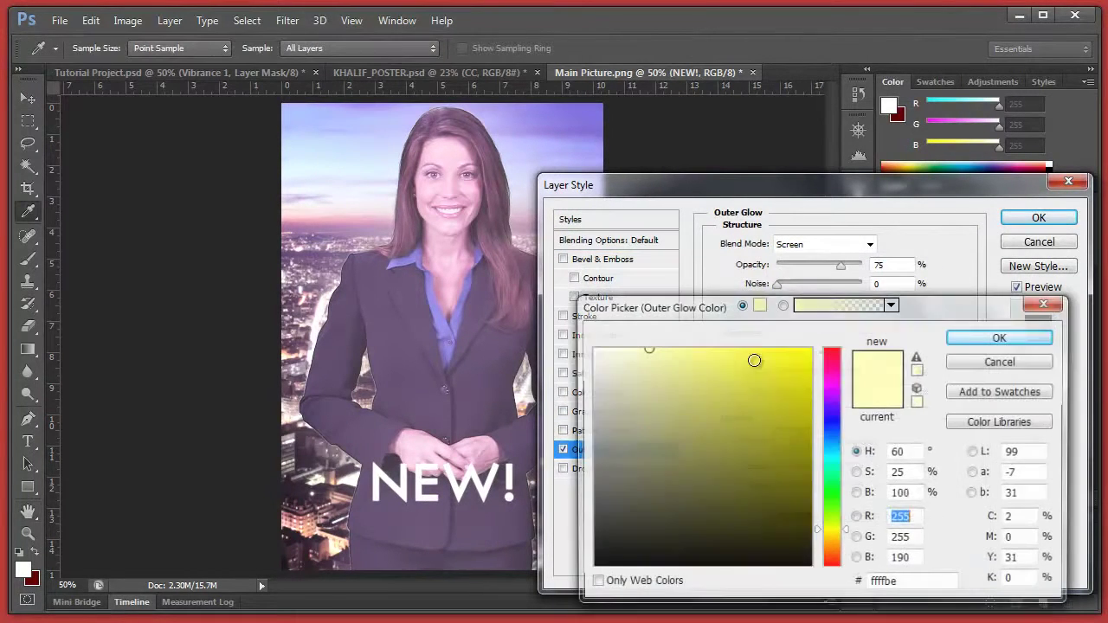
left_click(831, 364)
left_click_drag(831, 367, 832, 347)
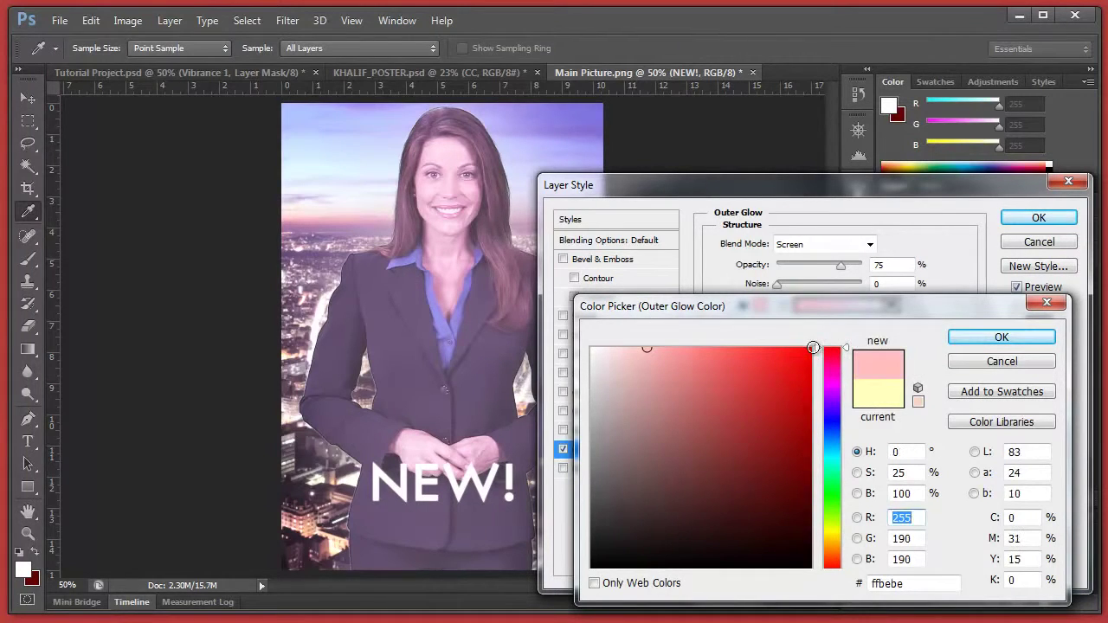
left_click(812, 347)
left_click(836, 543)
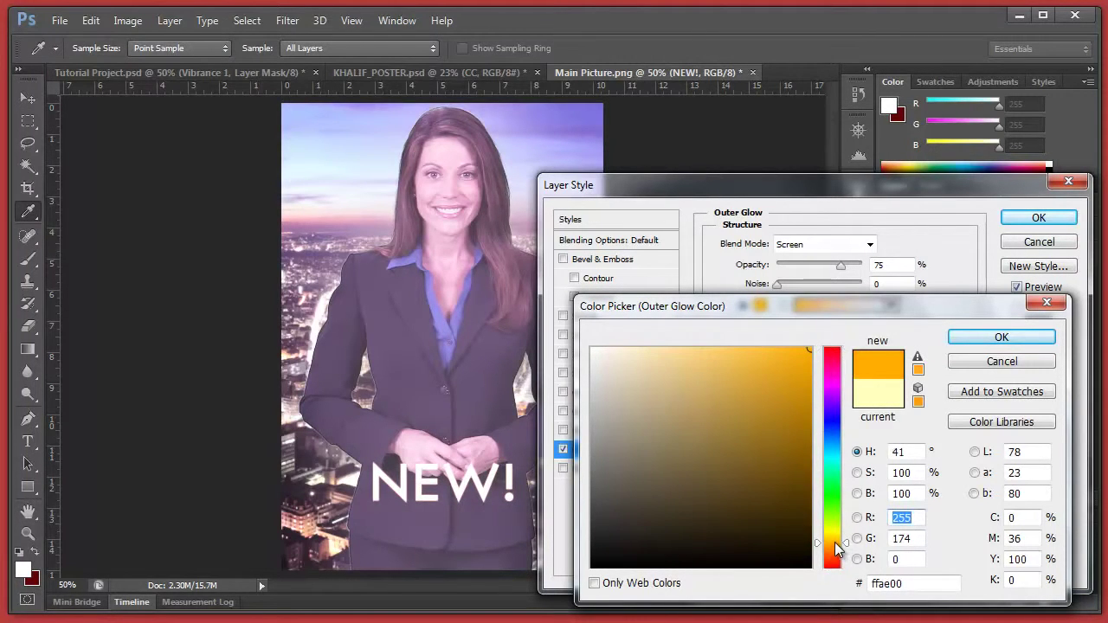
left_click(1000, 338)
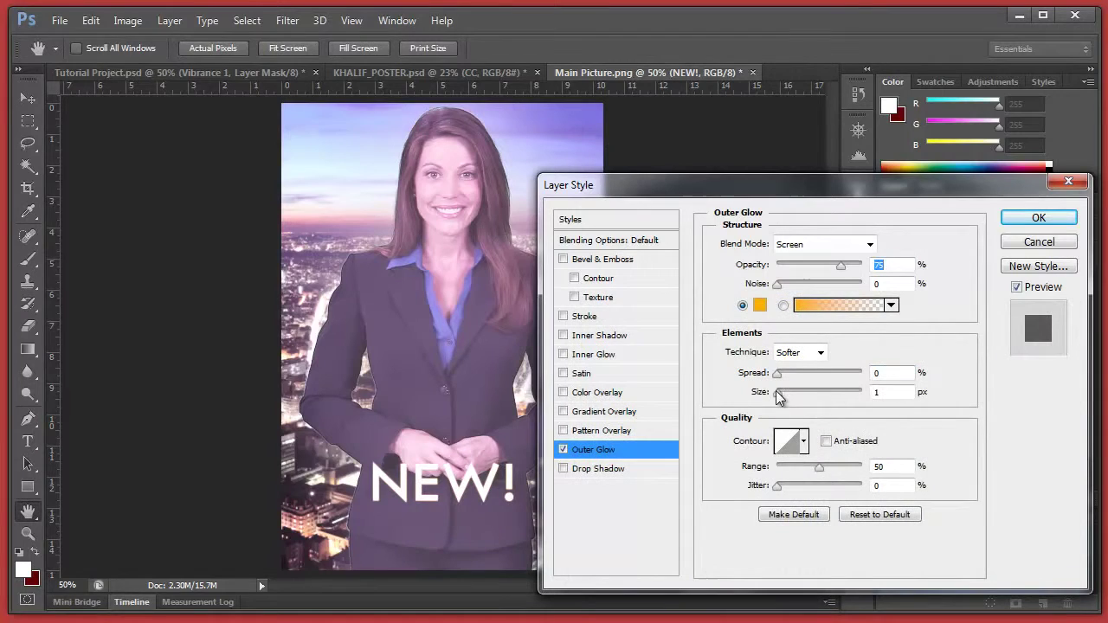
mouse_move(778, 394)
left_mouse_down()
mouse_move(797, 395)
mouse_move(784, 372)
mouse_move(788, 394)
left_mouse_up()
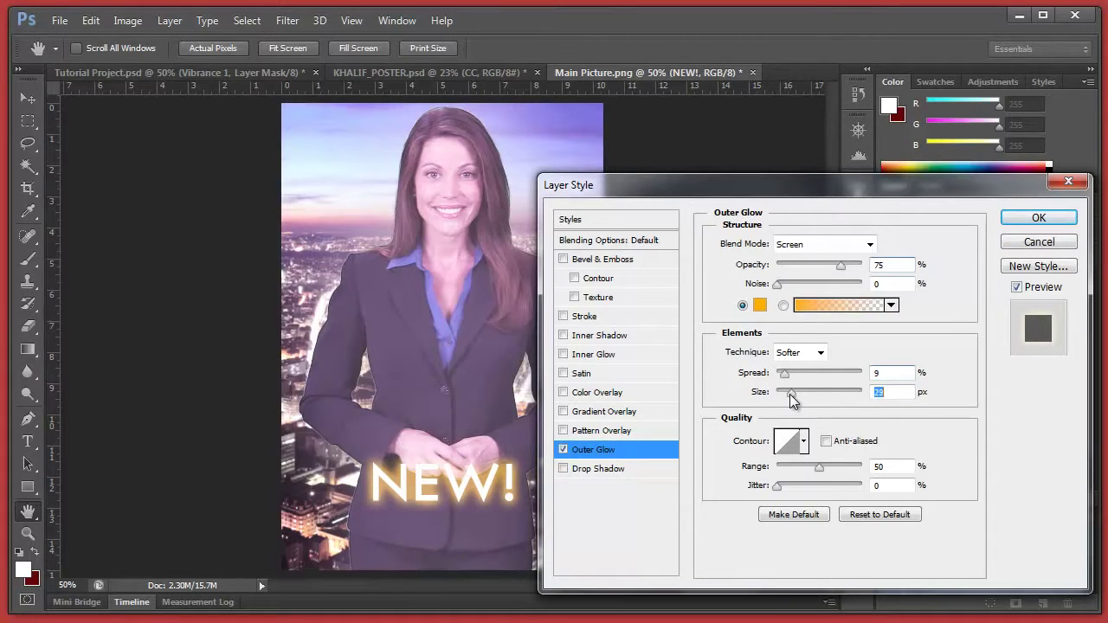
left_click(1038, 217)
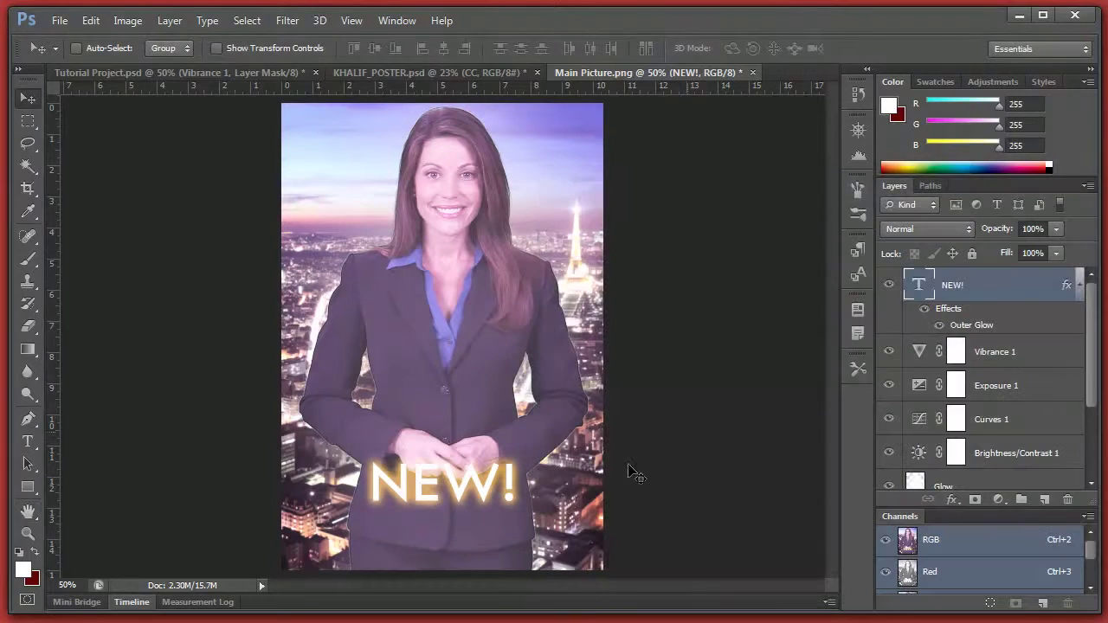
- Drag the glowing NEW! text down toward the bottom edge of the image
left_click_drag(518, 498, 518, 522)
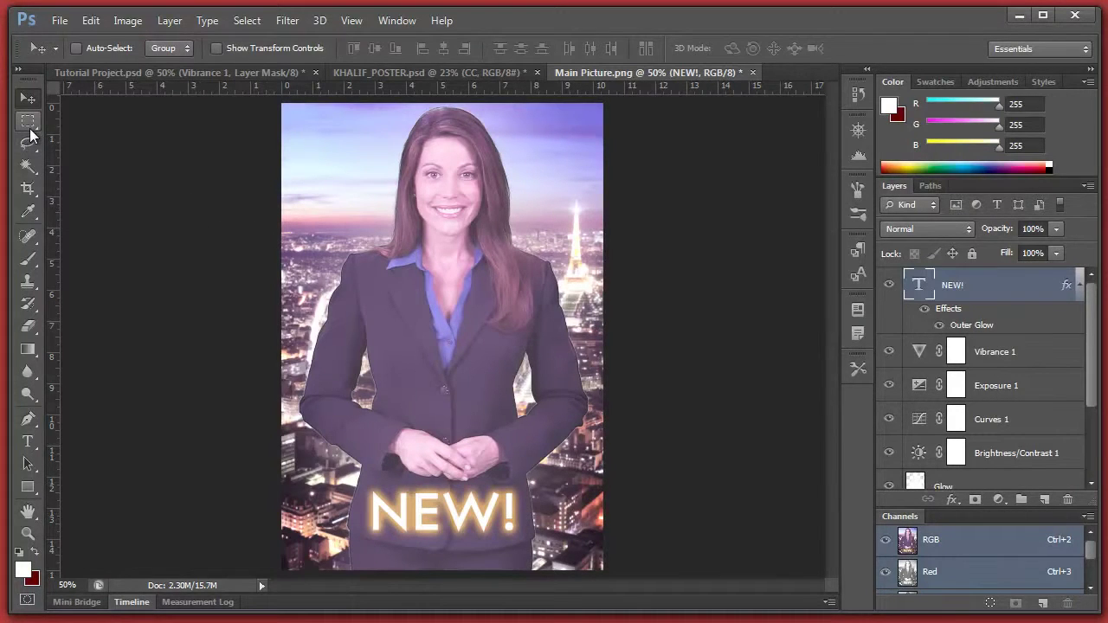